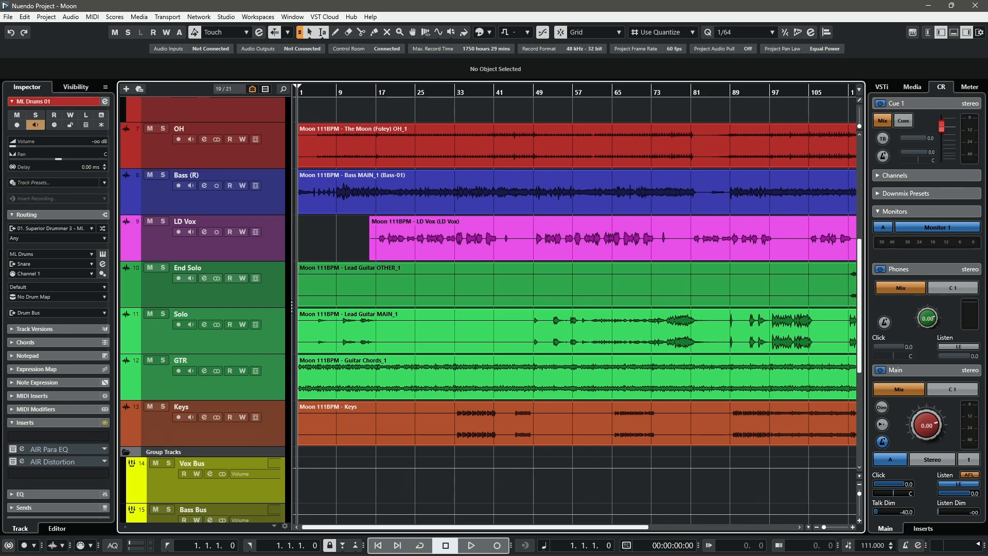
Browse the AIR Music Technology effects available for an insert slot on the Bass (R) track.
click(266, 203)
click(101, 343)
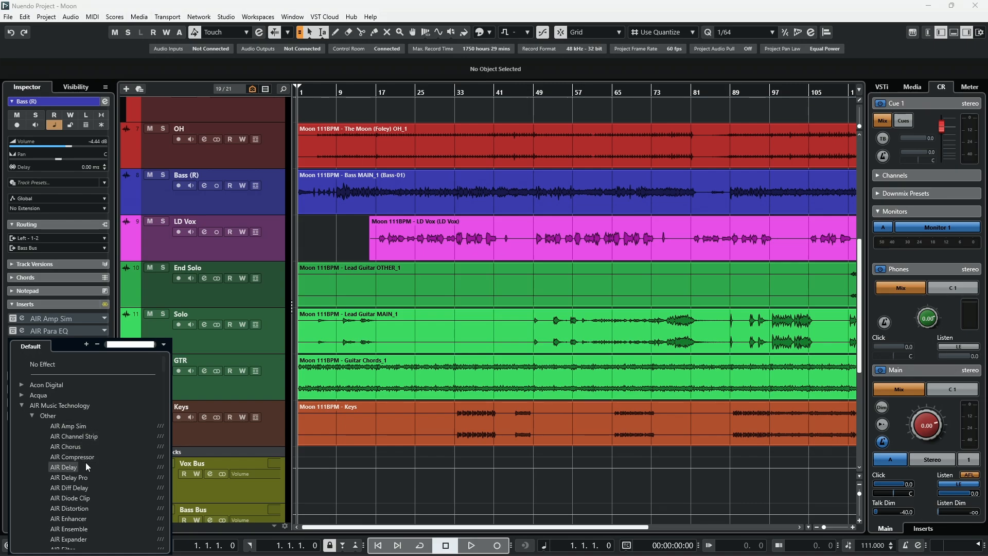
scroll(67, 477, down, 2)
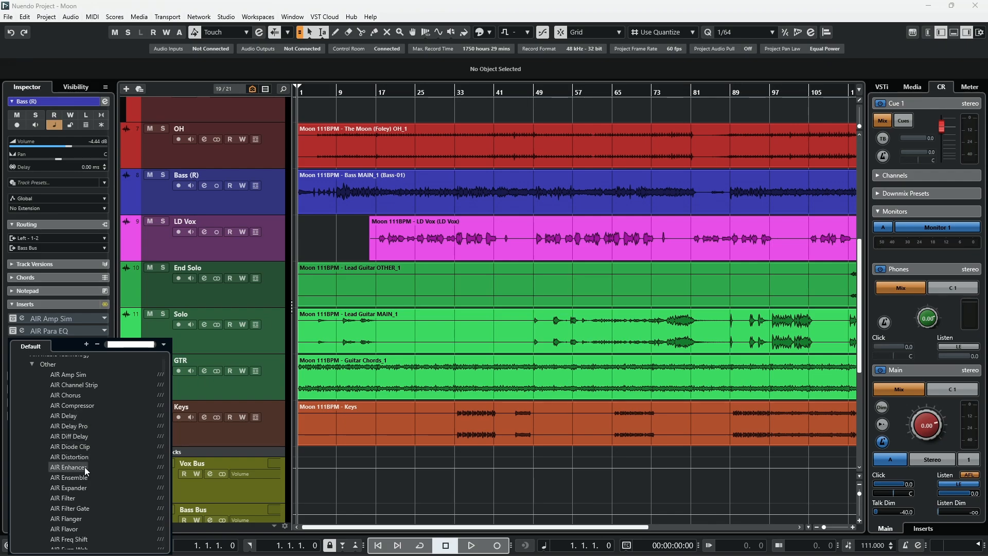
scroll(84, 467, down, 2)
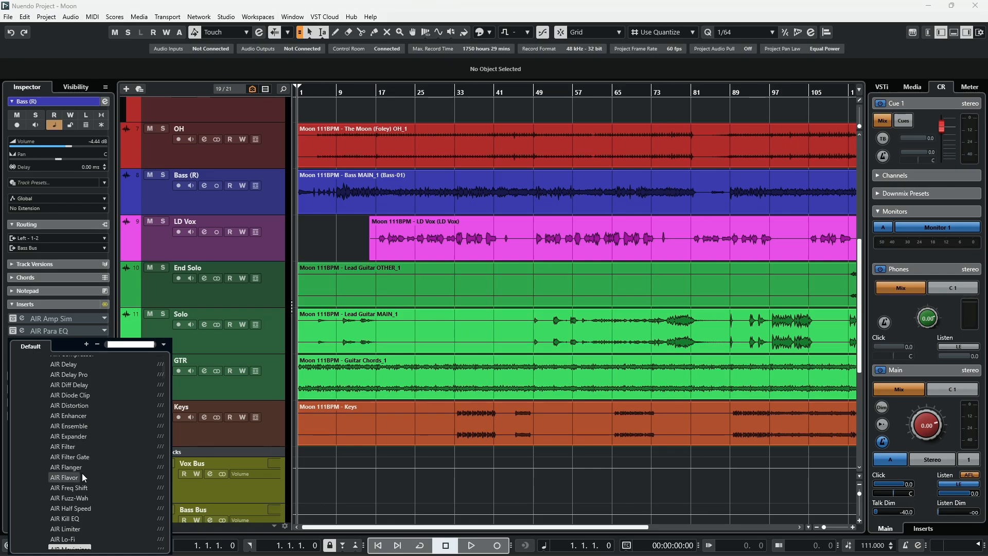
scroll(86, 487, down, 2)
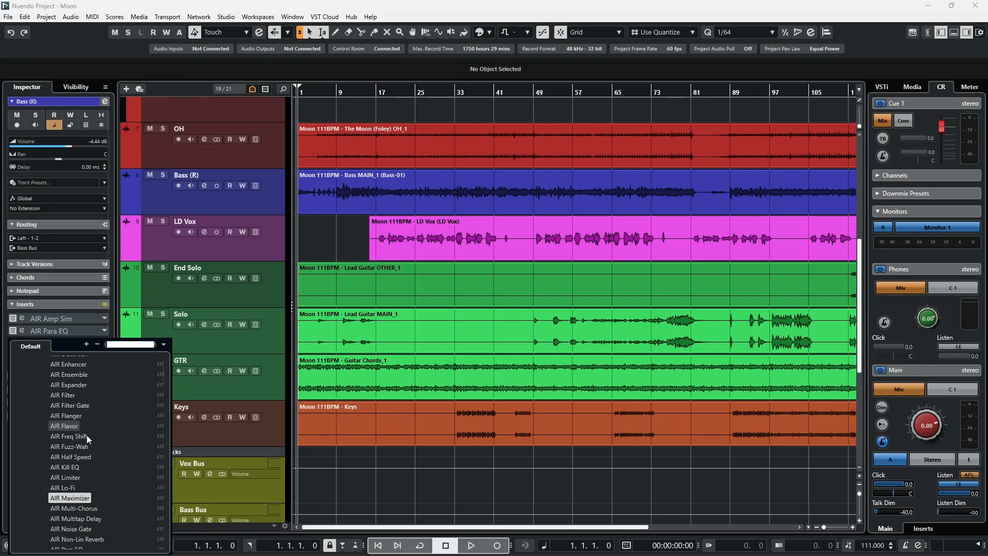
scroll(83, 452, down, 6)
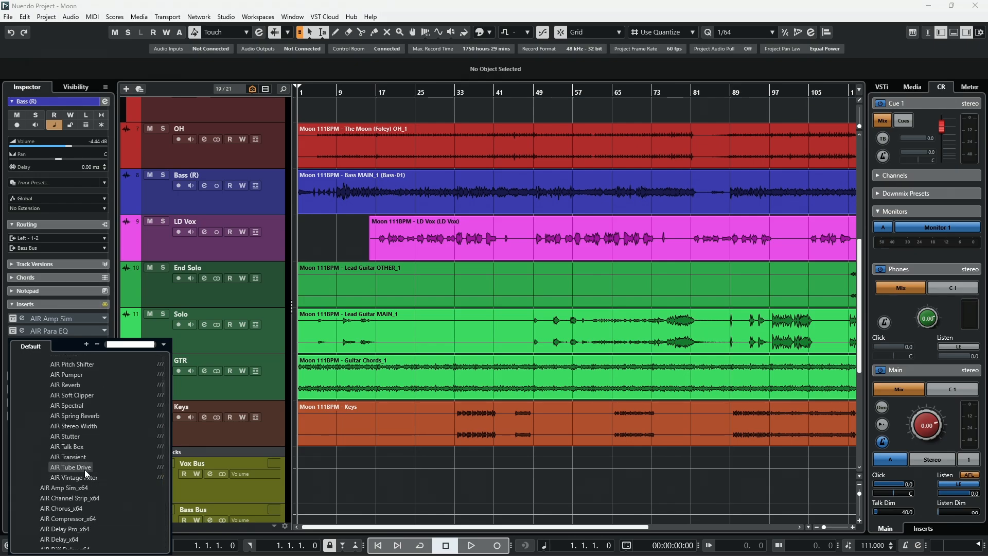
scroll(85, 469, up, 3)
scroll(84, 459, up, 3)
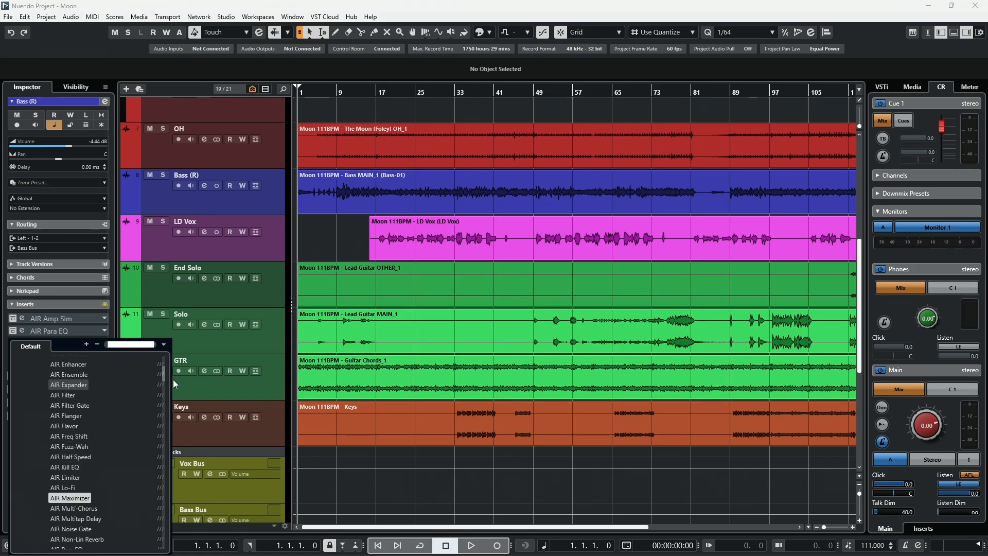
click(278, 201)
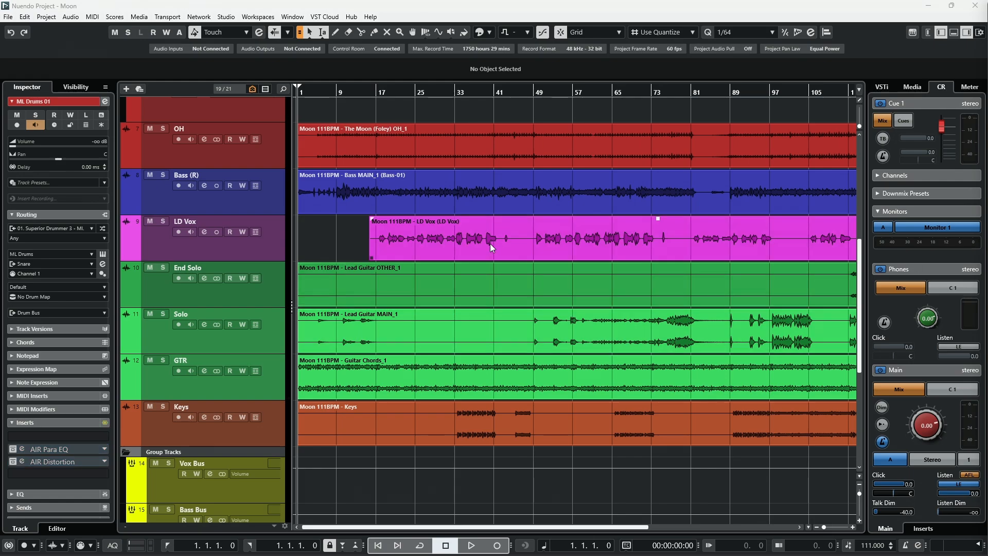
Place the project cursor near bar 8 and audition the mix from there.
click(334, 239)
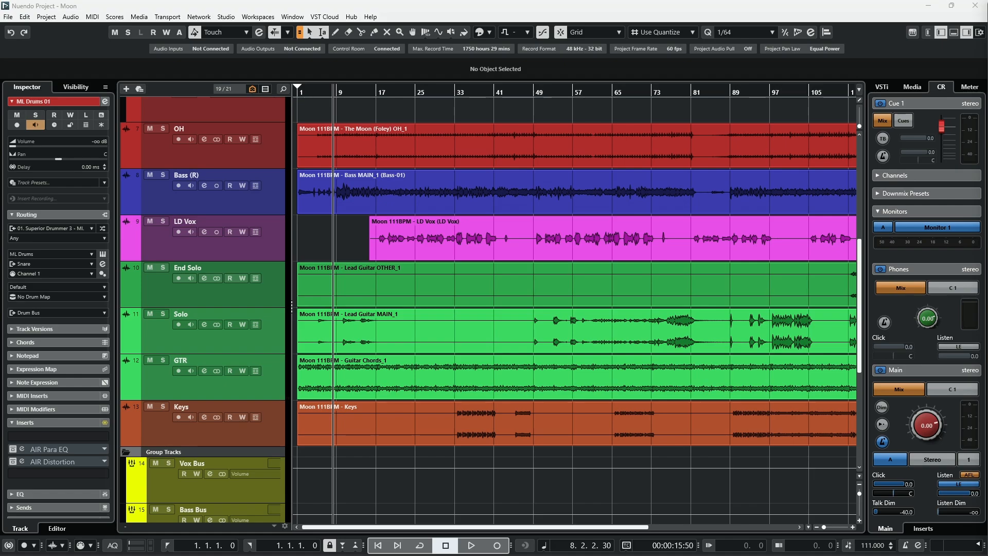
key(space)
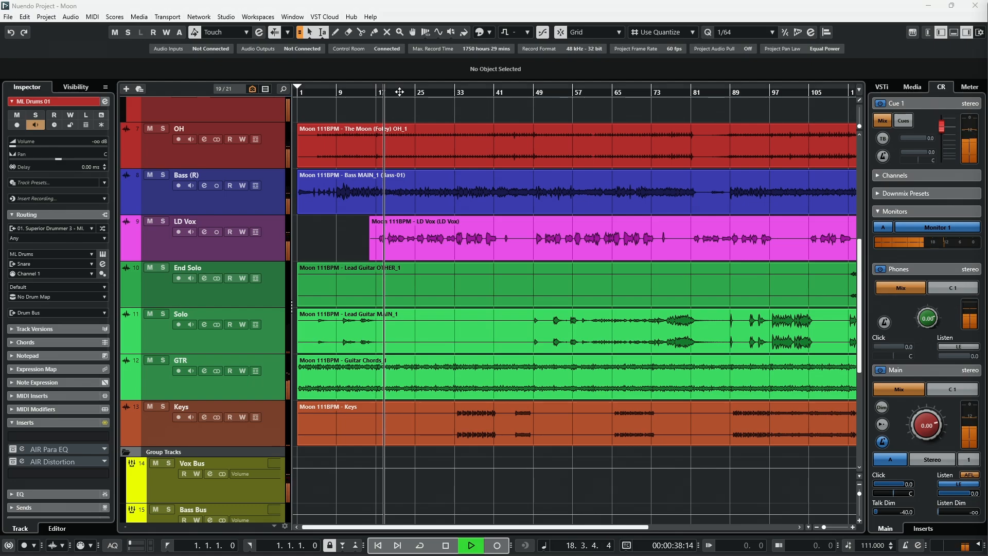
key(space)
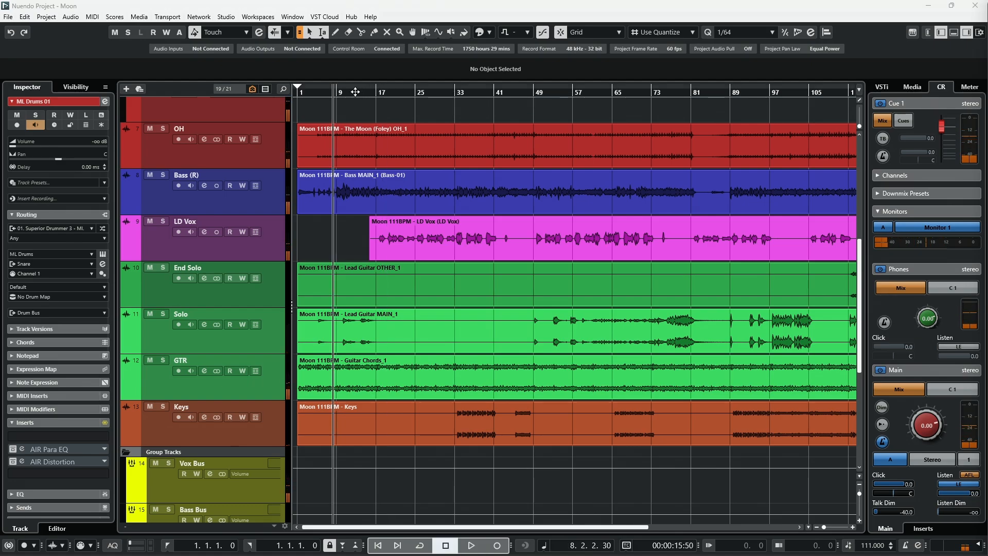
Audition the mix from bar 13, bypassing and reactivating the insert effects during playback to compare the sound.
click(356, 91)
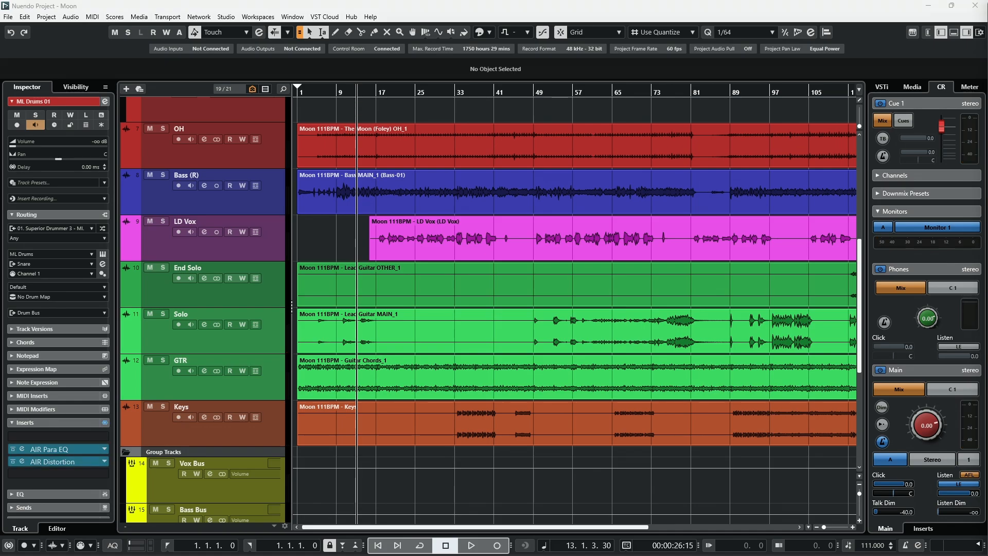
scroll(720, 453, up, 5)
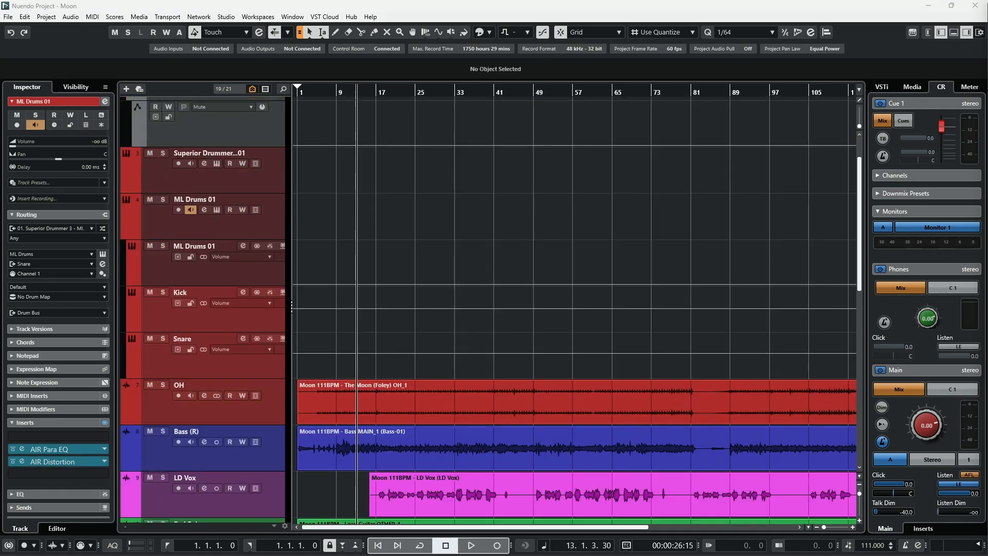
scroll(620, 335, down, 6)
scroll(617, 332, up, 3)
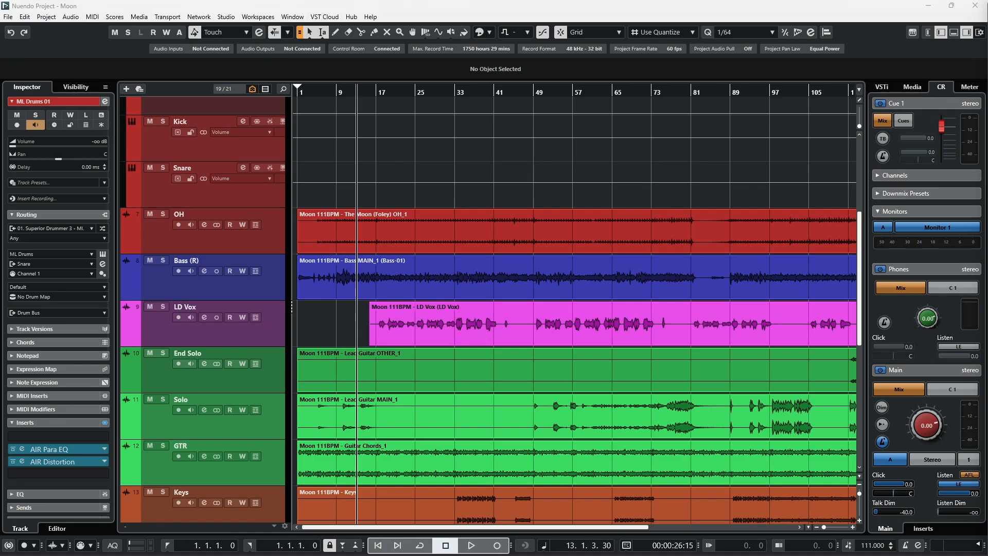
key(space)
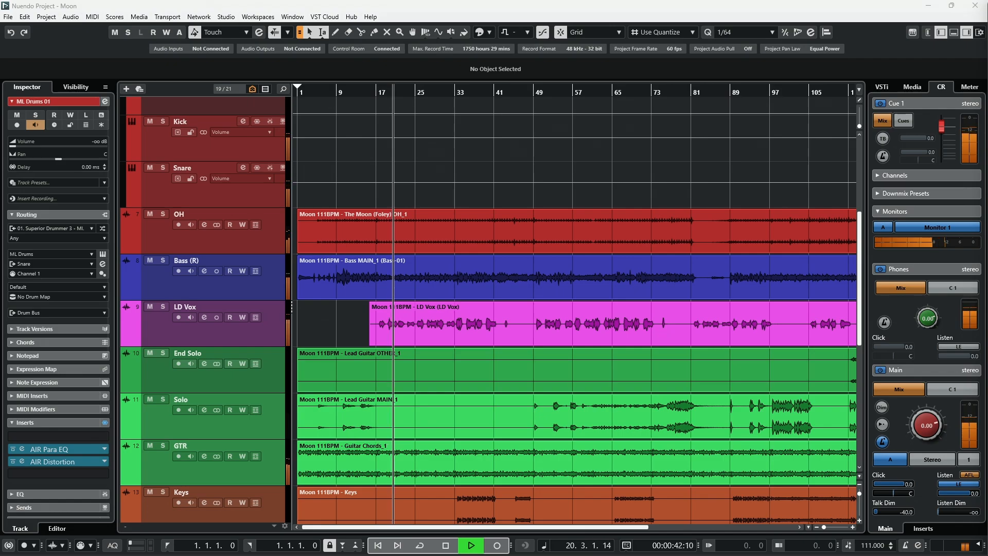
key(b)
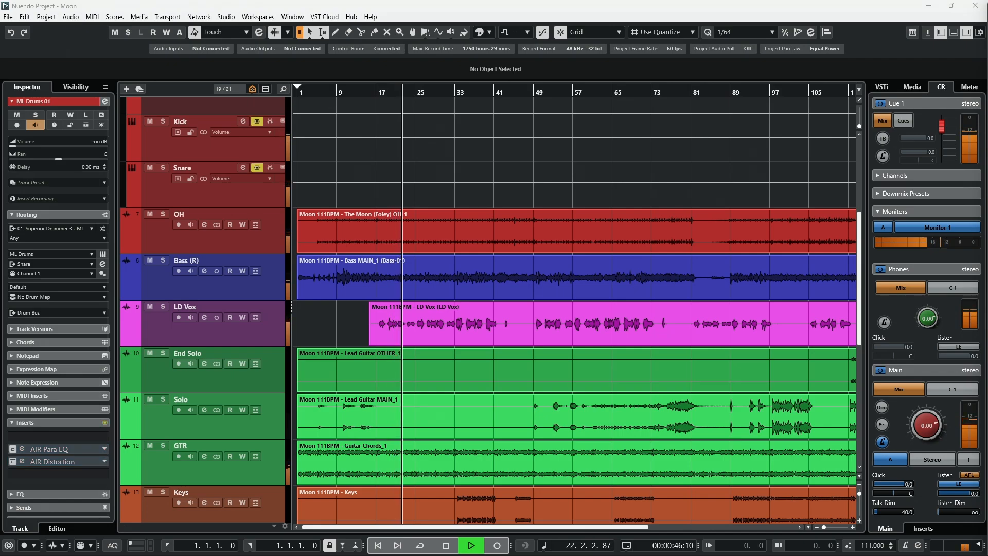
key(b)
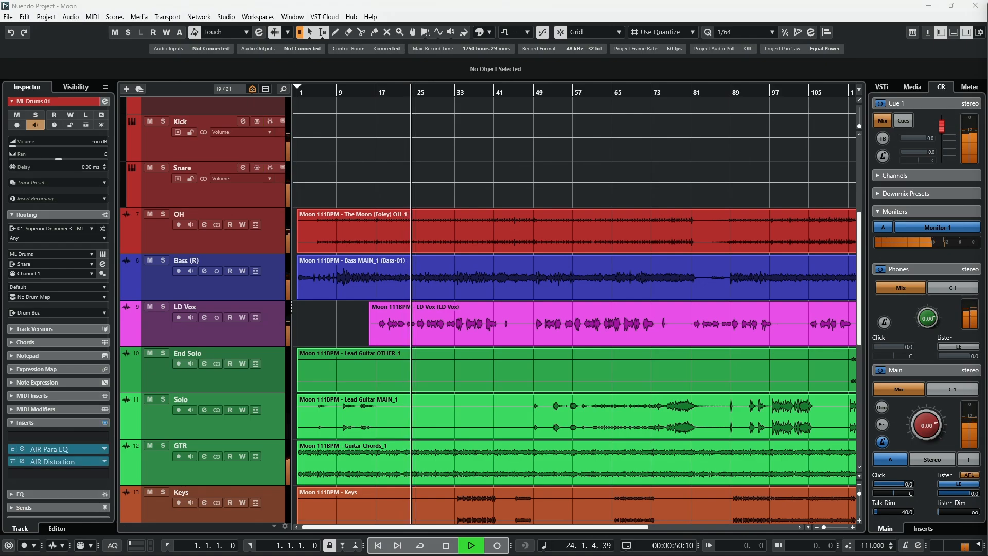
key(space)
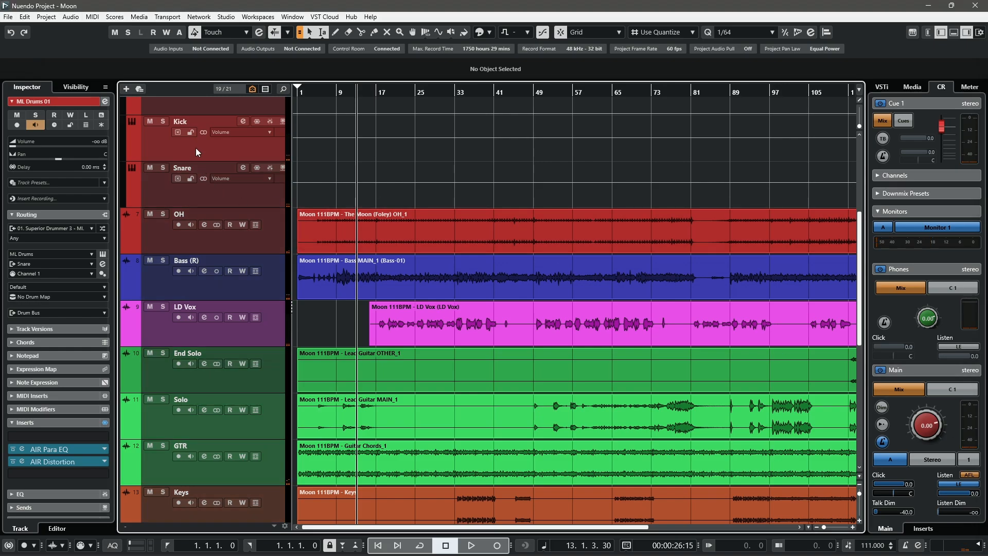
Solo the Kick channel.
click(163, 122)
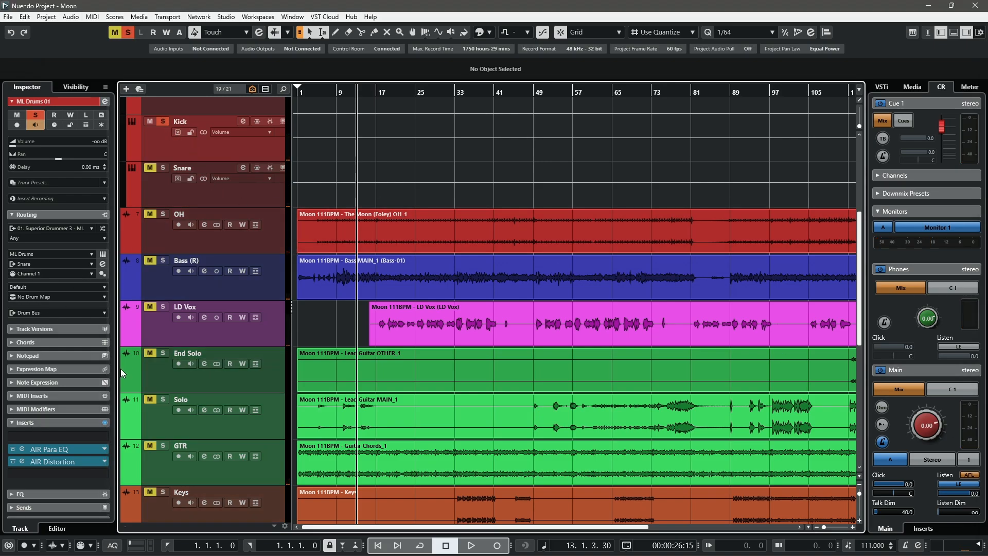
click(51, 449)
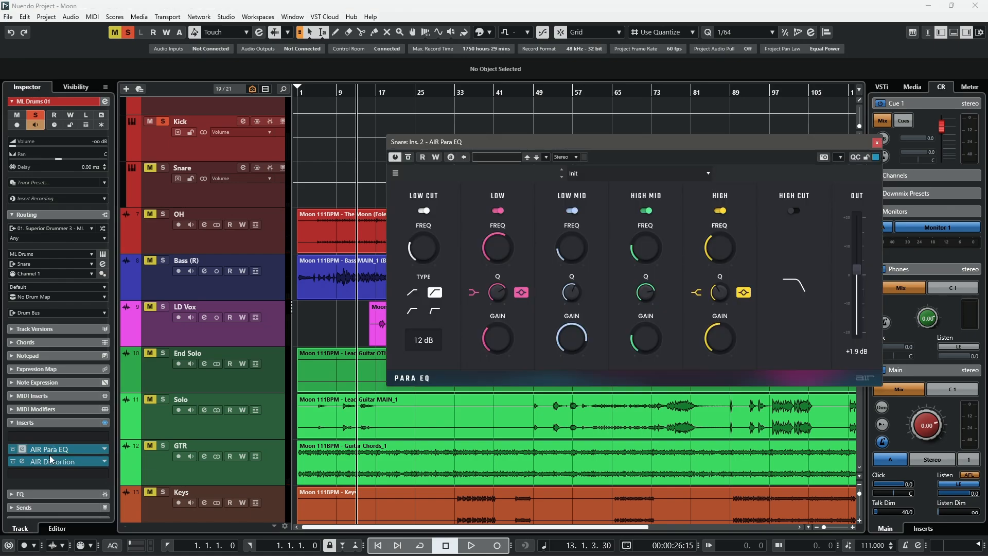
click(50, 464)
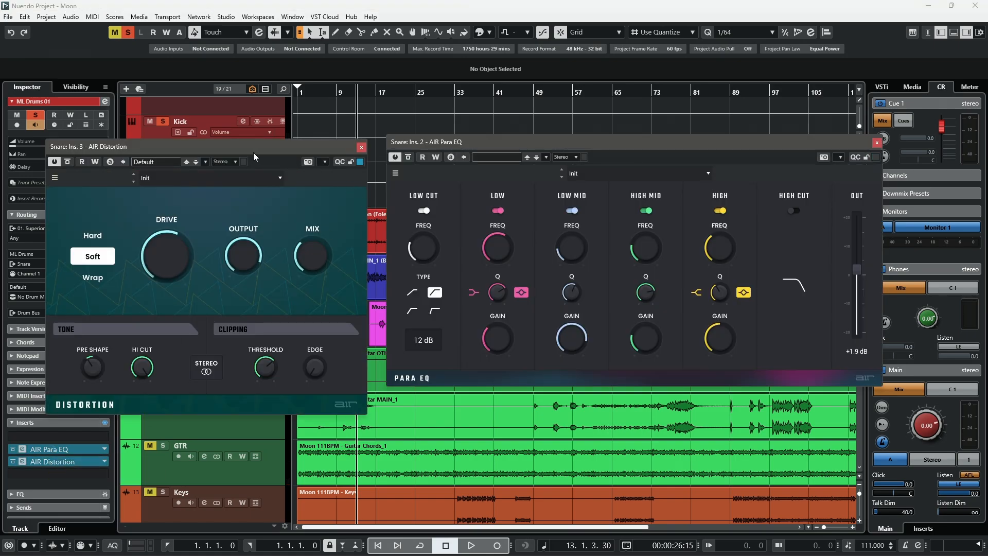
click(361, 147)
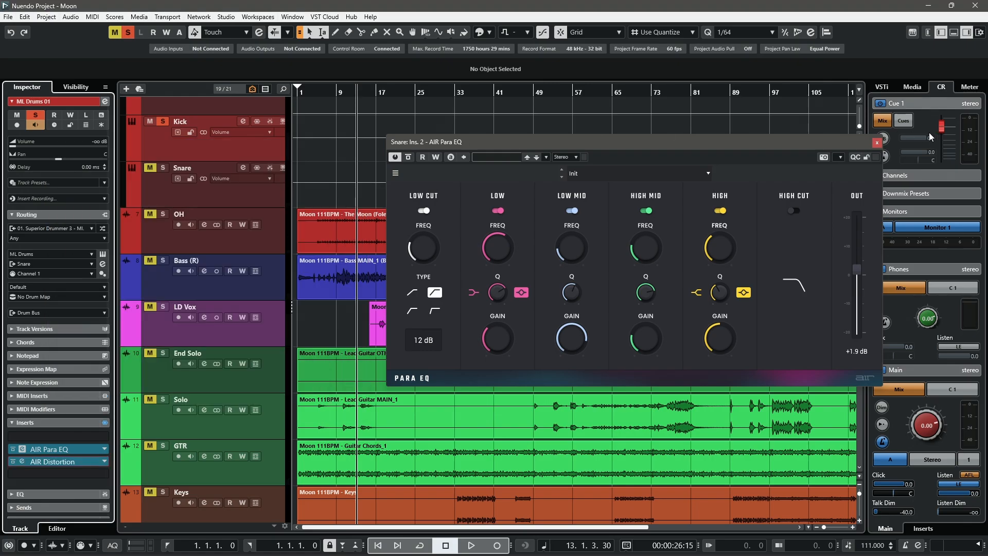
click(877, 143)
Open the Kick channel's AIR Channel Strip and AIR Tube Drive inserts and arrange their windows so both can be seen.
click(188, 155)
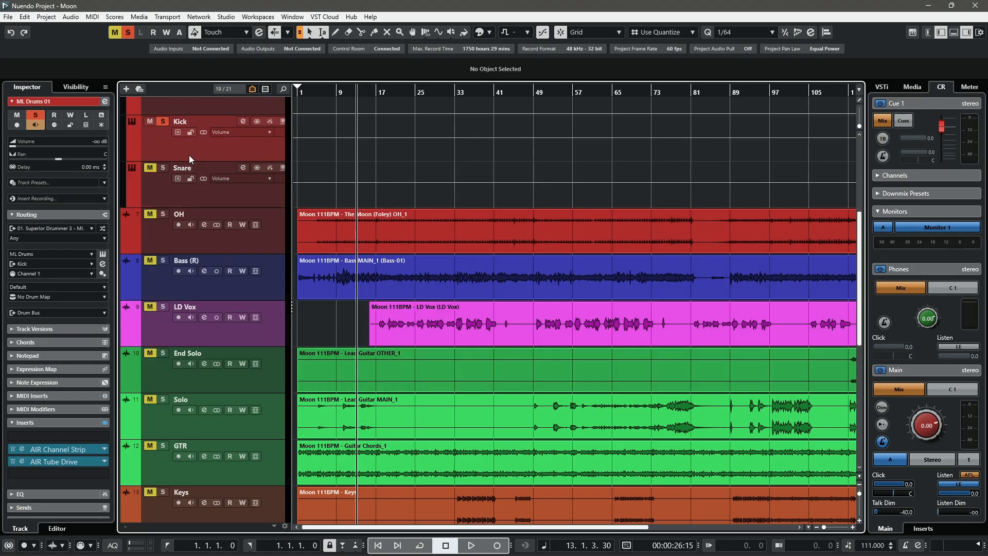
click(21, 449)
click(22, 461)
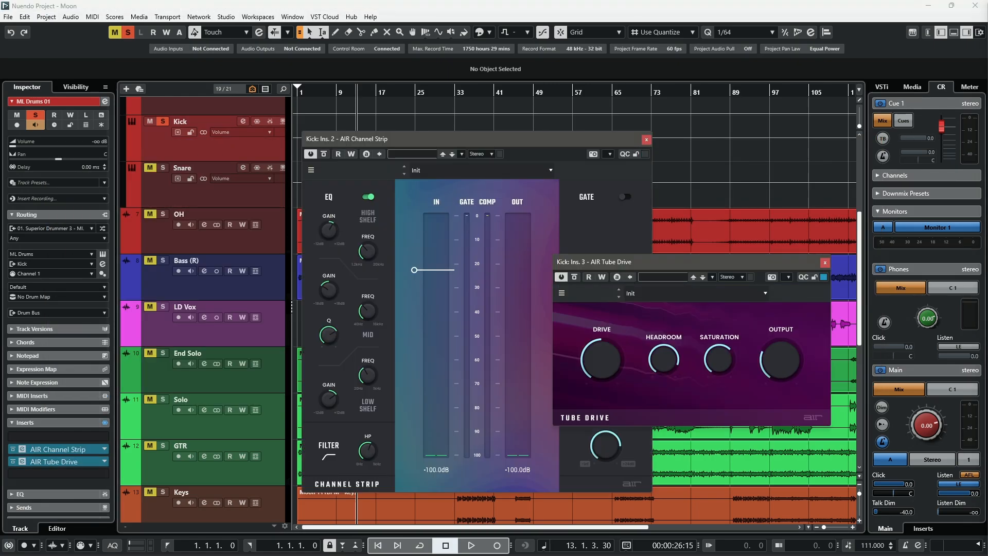
drag(676, 260, 752, 258)
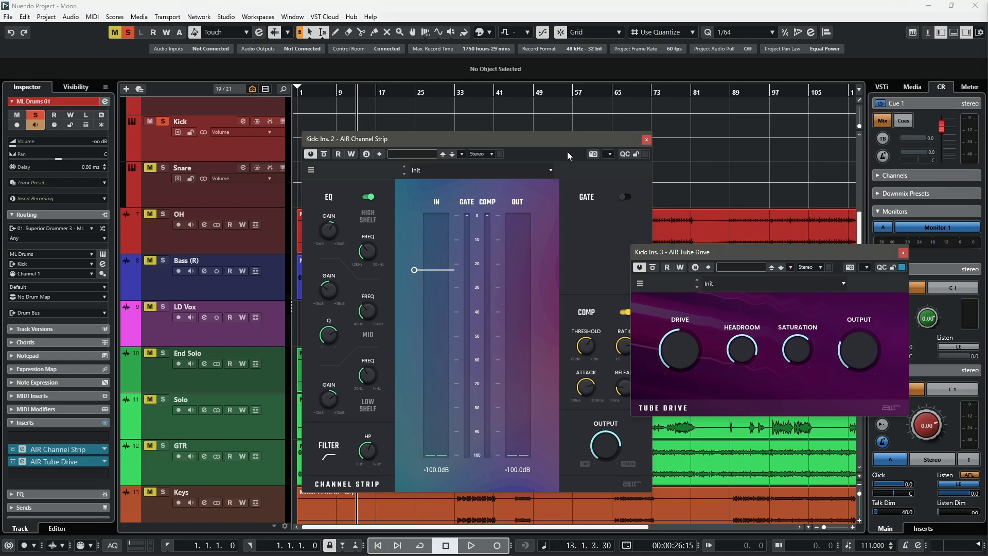
drag(564, 139, 446, 108)
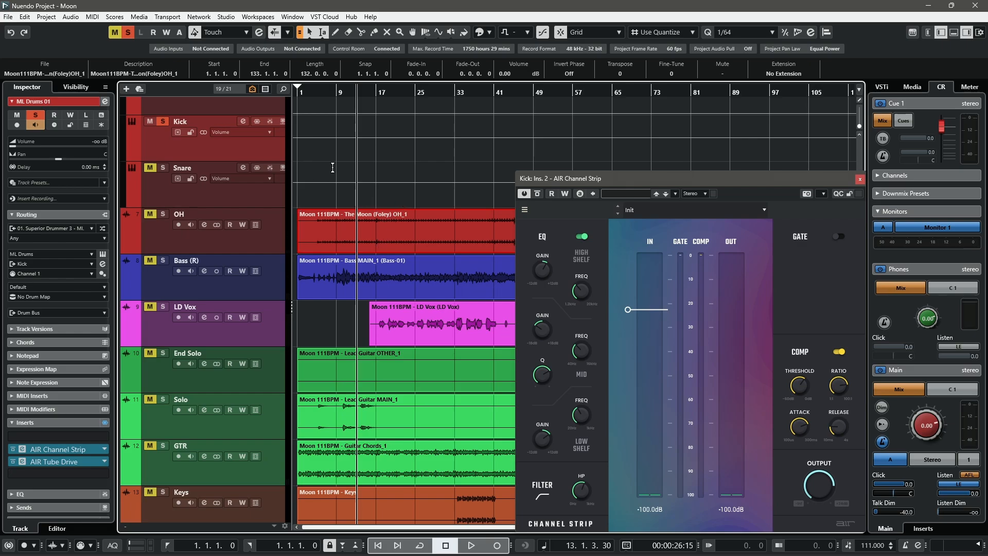
scroll(205, 150, up, 2)
scroll(204, 208, down, 2)
drag(644, 181, 398, 171)
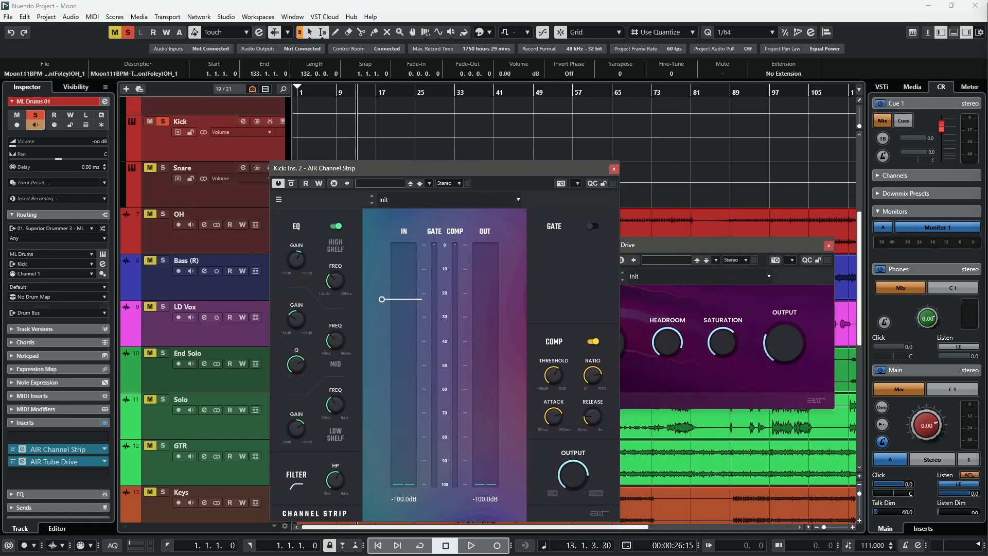
Bypass all of the Kick channel's inserts, audition the dry kick, and move the Channel Strip window clear of Tube Drive.
click(105, 422)
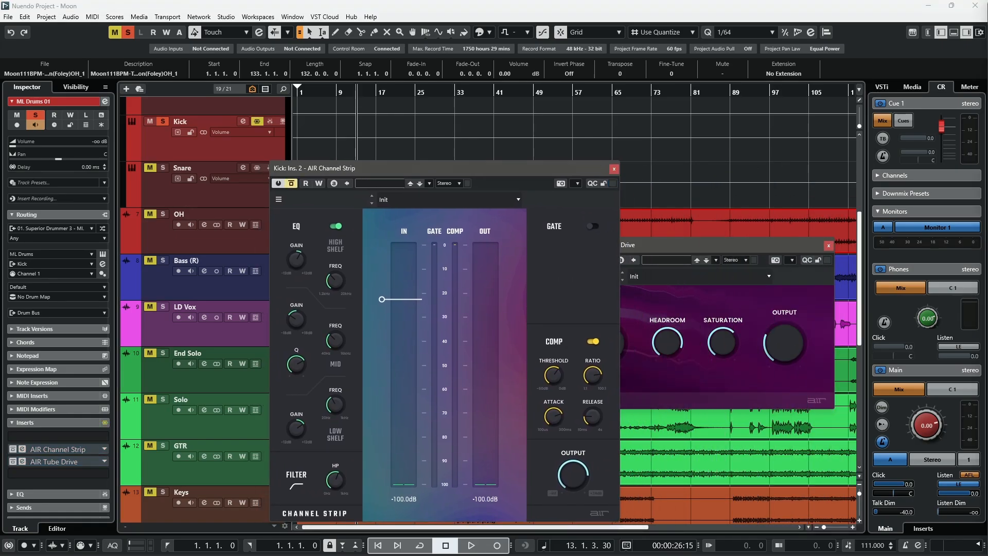
key(space)
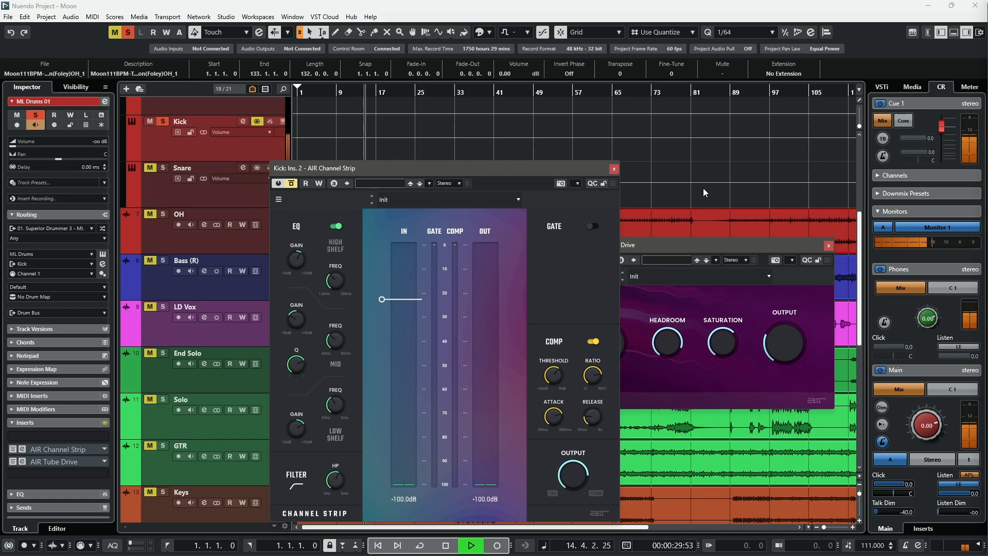
drag(457, 172, 379, 138)
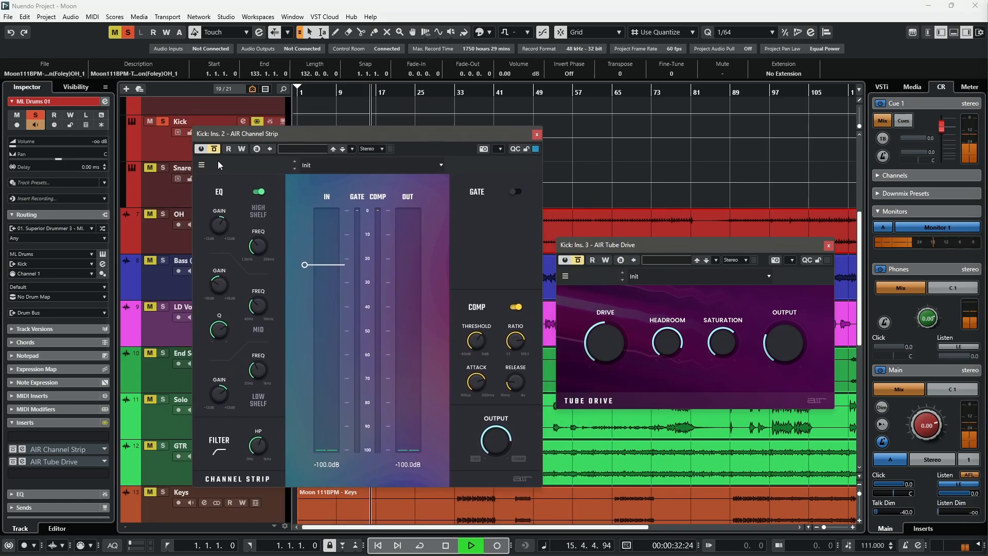
key(space)
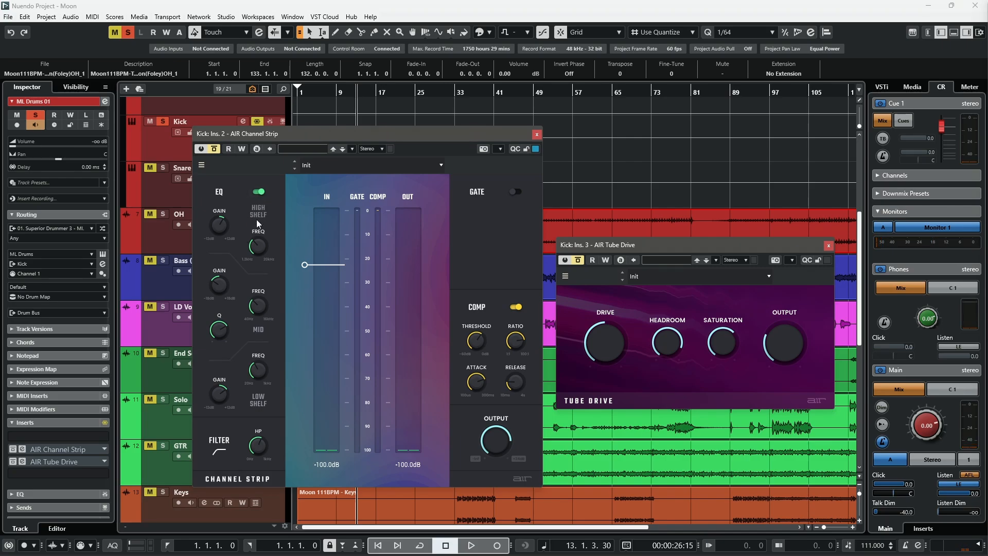
Audition the kick while toggling the AIR Channel Strip's bypass to compare the sound, leaving the Channel Strip active.
mouse_move(222, 289)
mouse_move(512, 446)
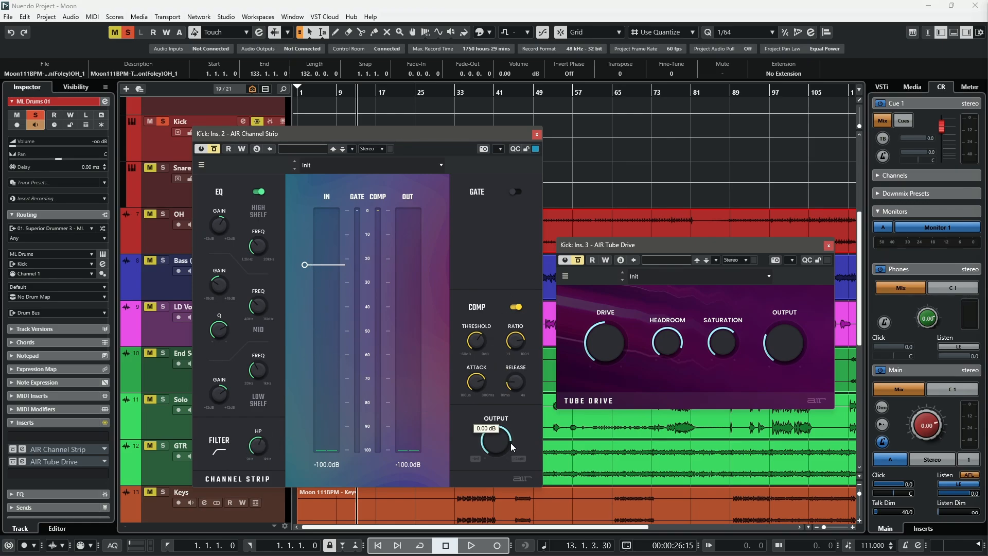
key(space)
click(215, 150)
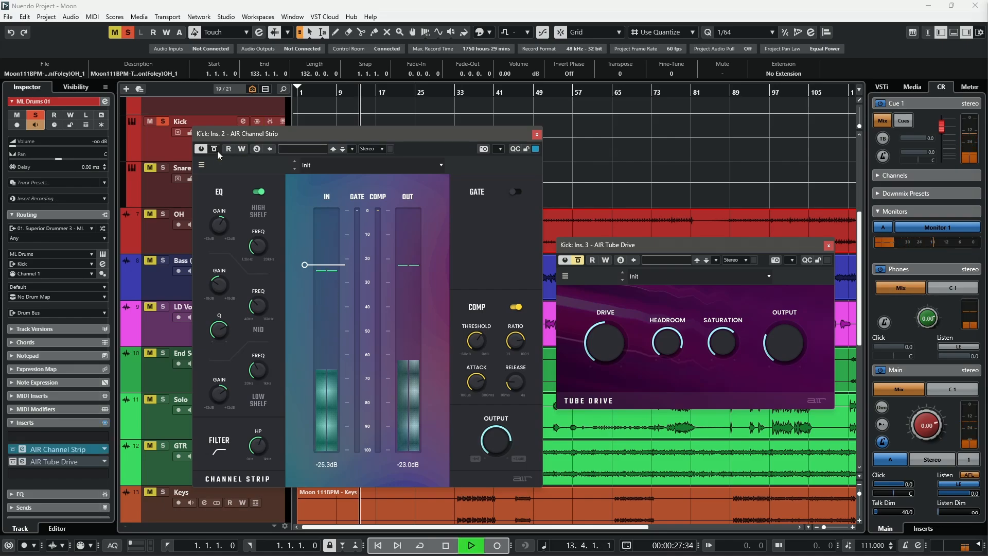
click(217, 150)
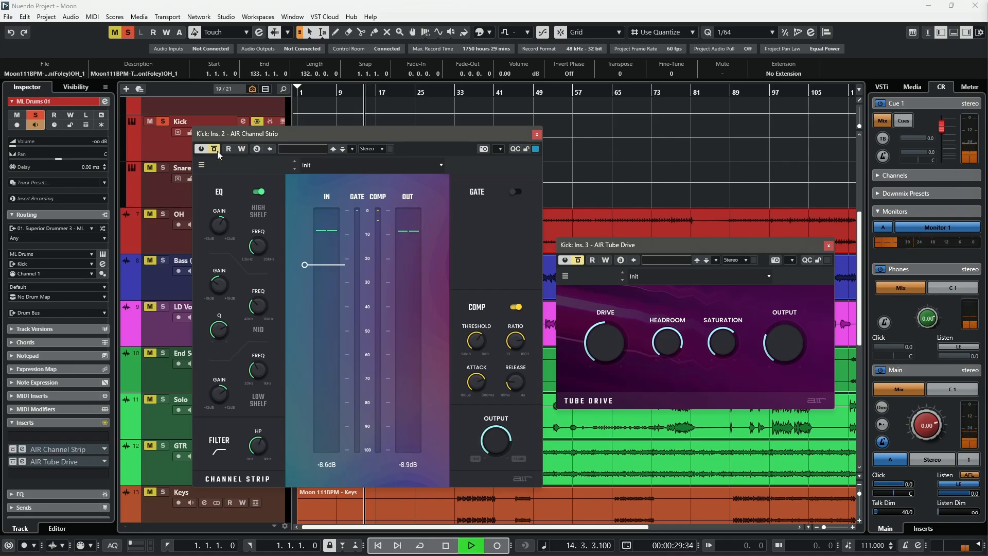
click(217, 151)
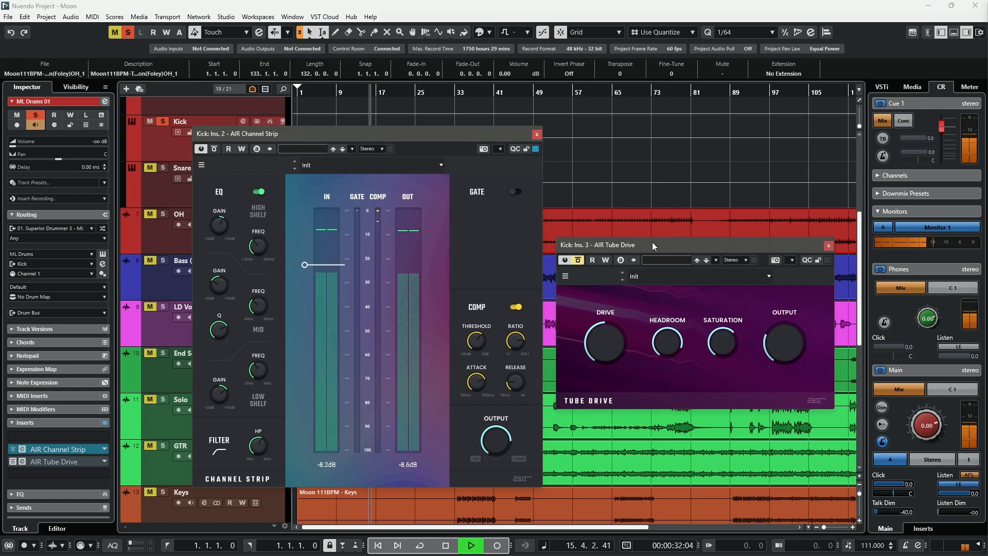
key(space)
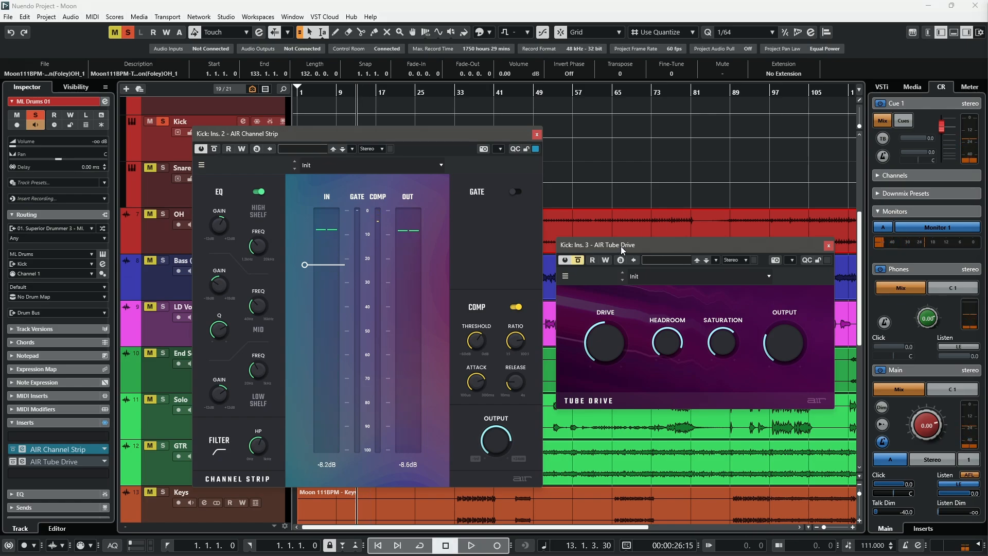
Scale the AIR Tube Drive interface to 120% and position its window over the Channel Strip.
drag(620, 246, 422, 246)
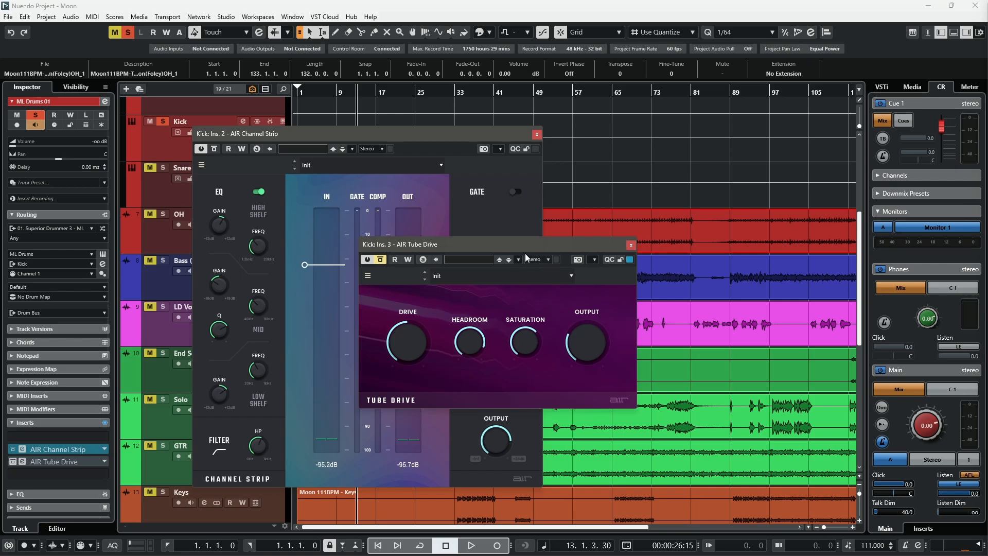
drag(525, 249, 559, 278)
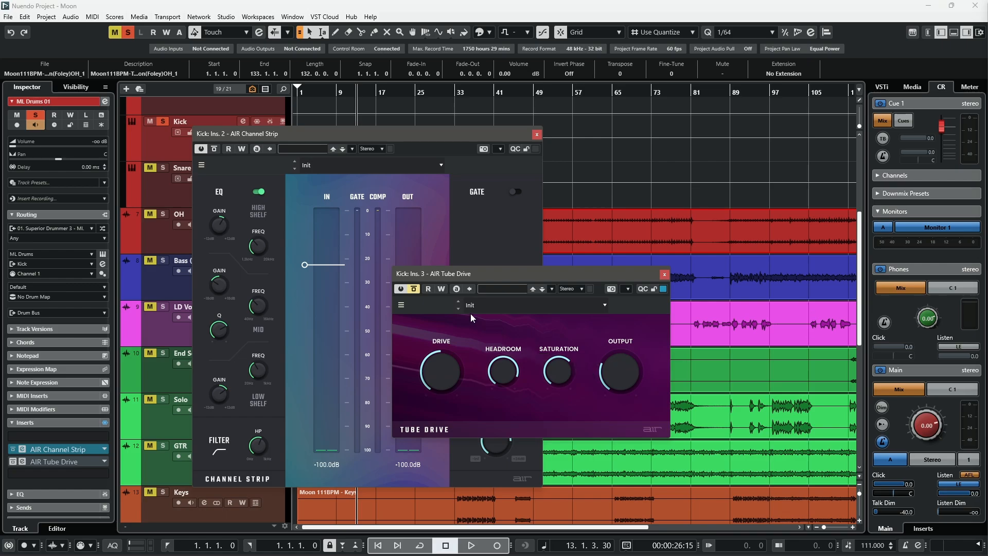
click(401, 306)
mouse_move(443, 246)
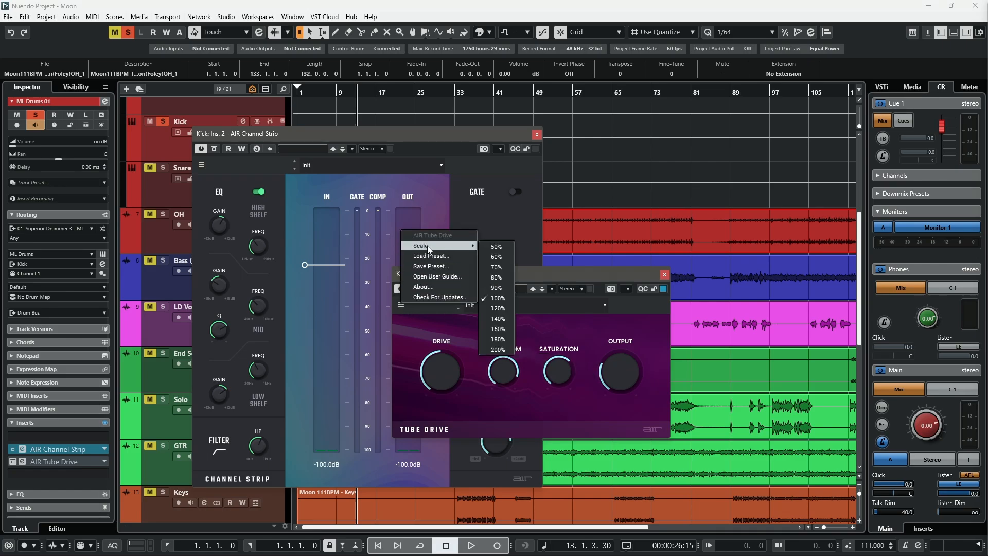
click(505, 311)
drag(499, 263, 464, 270)
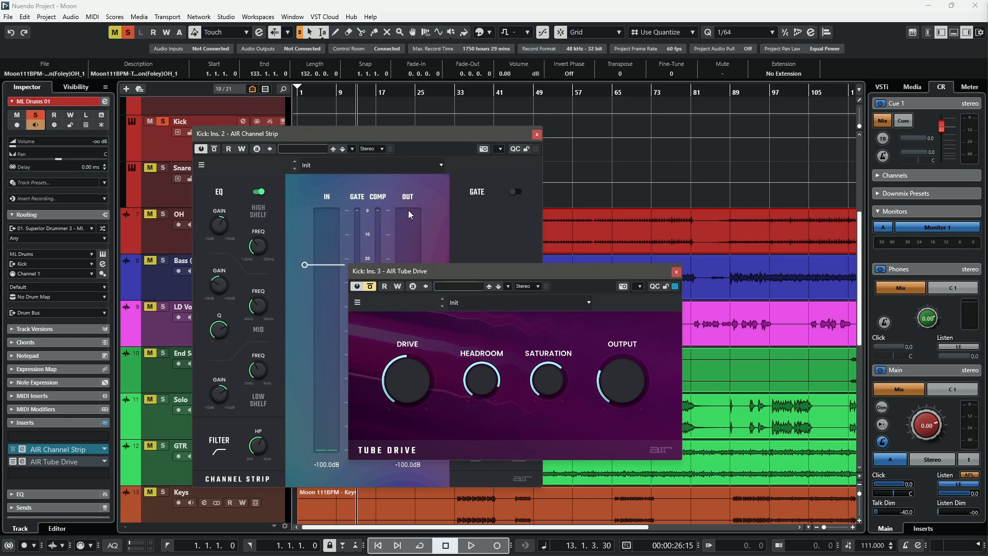
With Tube Drive reactivated, audition the kick while bypassing and re-enabling all its inserts, and close both plug-in windows.
click(494, 193)
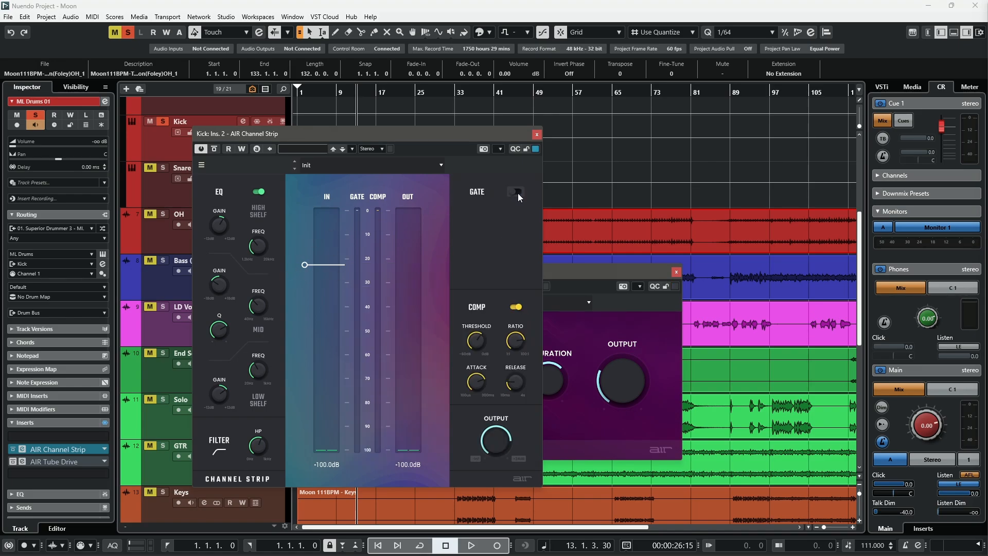
click(584, 274)
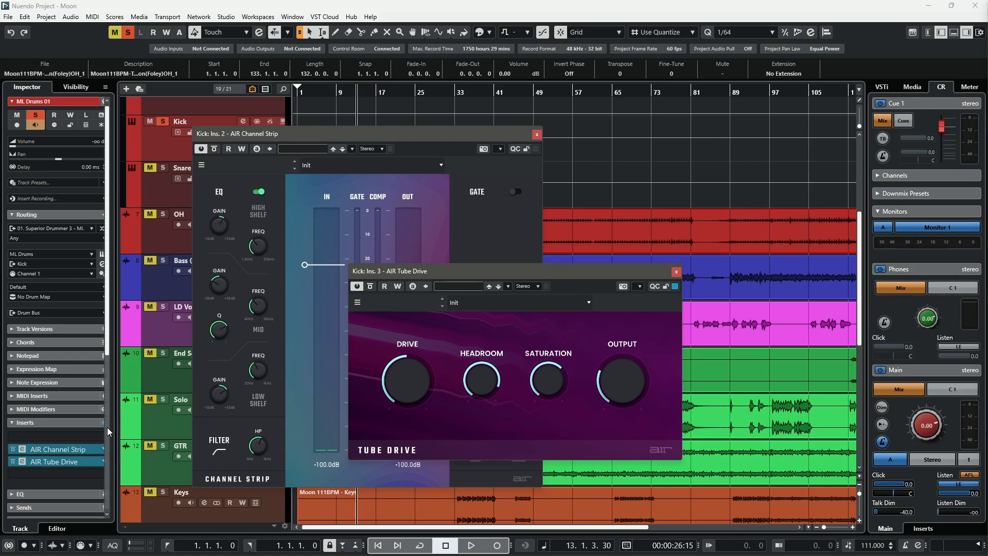
key(space)
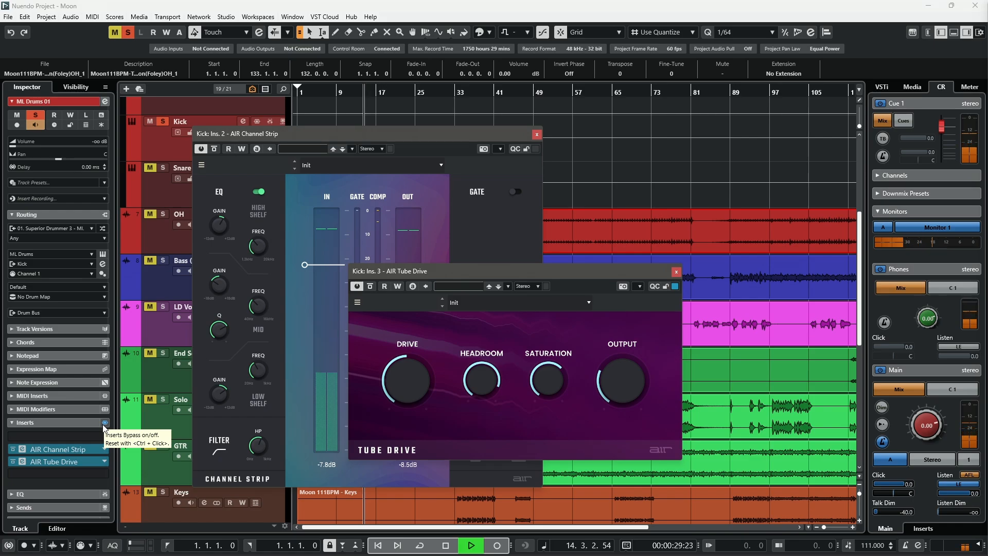
click(105, 423)
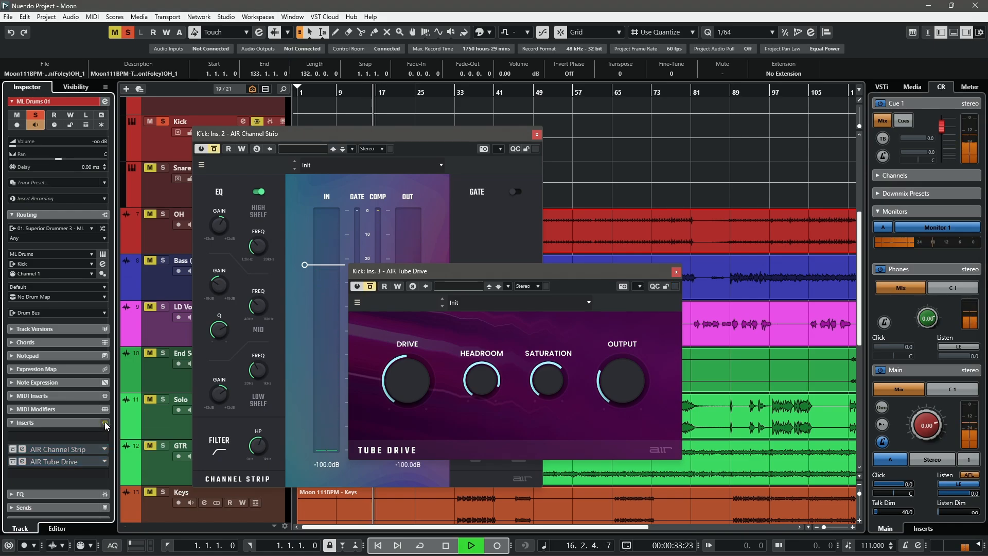
click(105, 423)
key(space)
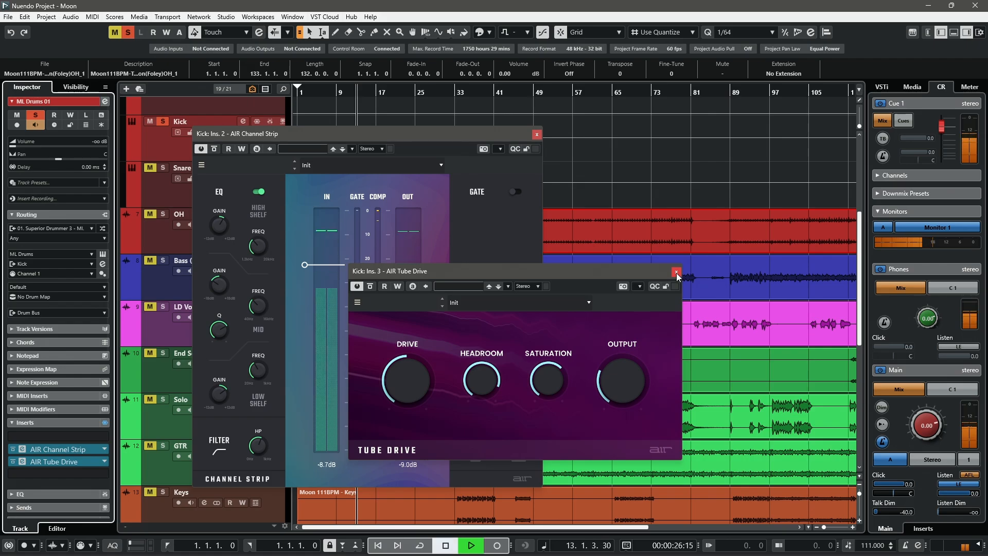
click(676, 271)
click(537, 135)
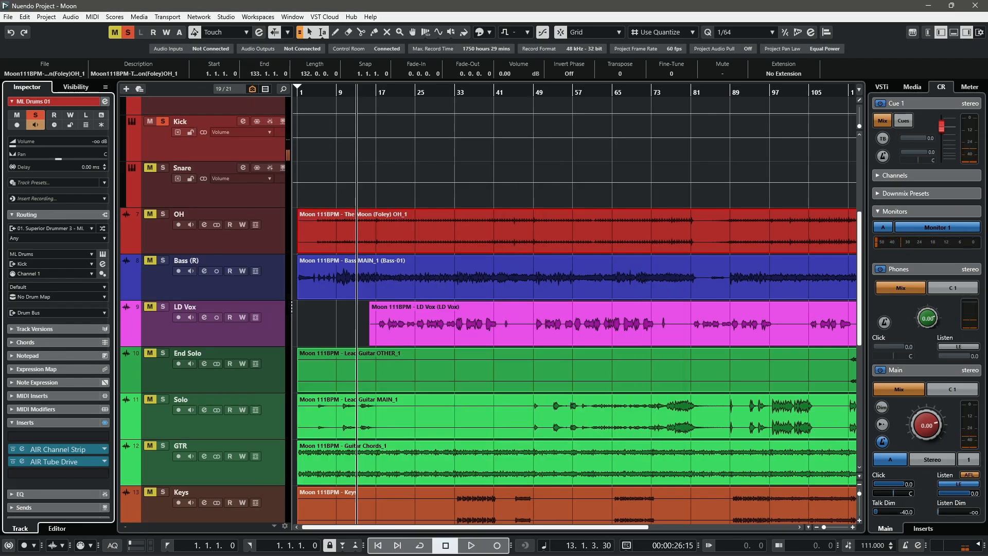
Move the solo from the Kick to the Snare channel and open its AIR Para EQ and AIR Distortion inserts.
key(s)
key(s)
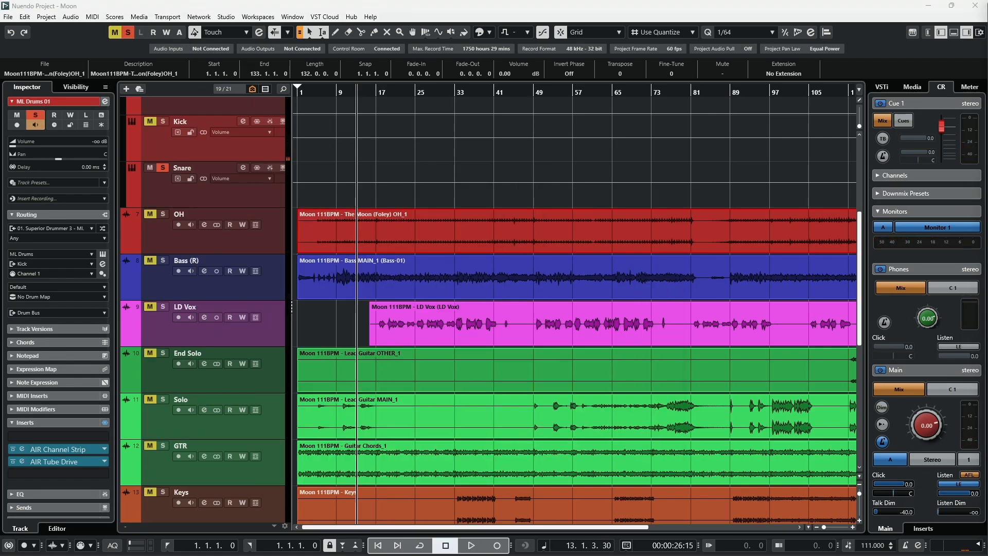
key(Down)
key(alt+Return)
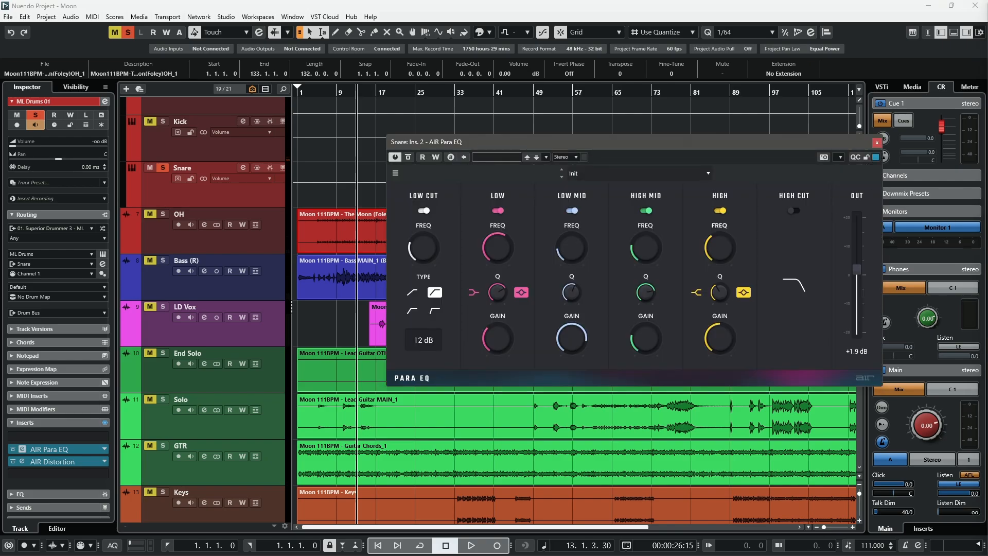
click(22, 462)
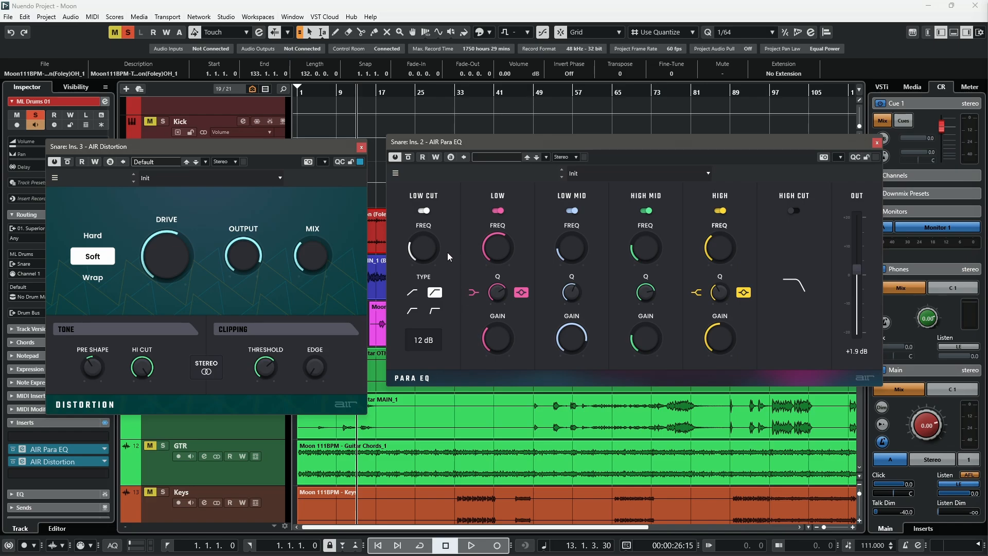
Try the Para EQ's High Cut band by enabling it, stepping through its filter types and sweeping its frequency, and switch it off again.
click(795, 211)
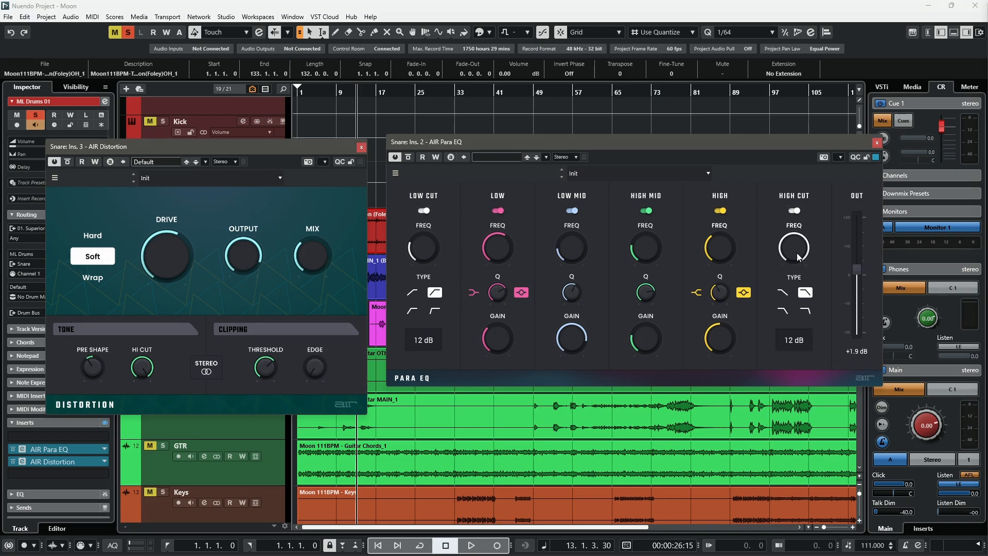
click(783, 291)
click(806, 292)
click(784, 311)
click(806, 312)
click(806, 312)
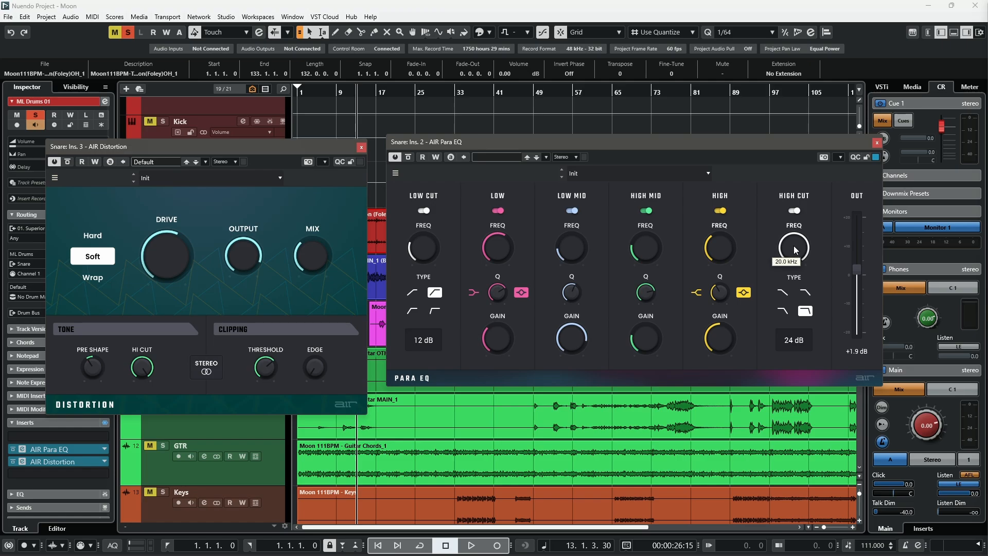
drag(796, 250, 796, 319)
drag(794, 247, 794, 191)
mouse_move(796, 245)
mouse_down()
mouse_move(796, 303)
mouse_move(796, 227)
mouse_up()
click(795, 210)
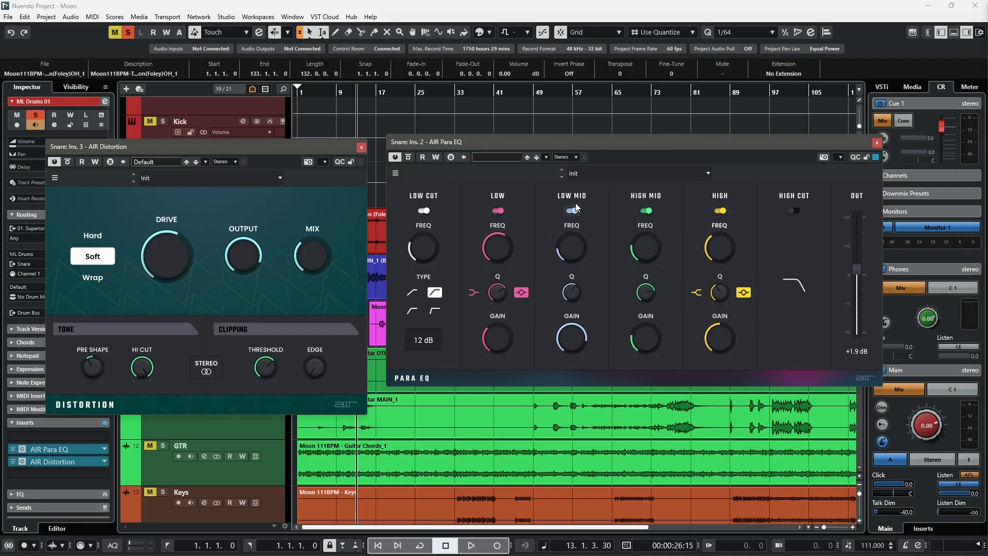
Toggle the Para EQ's Low, Low Mid, High Mid and High bands off and on in turn, leaving them enabled.
click(491, 211)
click(573, 211)
click(574, 211)
click(647, 211)
click(646, 211)
click(726, 213)
click(726, 213)
Compare the Snare's AIR Distortion controls with the Kick's Tube Drive side by side, toggling Distortion's Stereo option on and off, and close Tube Drive.
drag(191, 151, 255, 177)
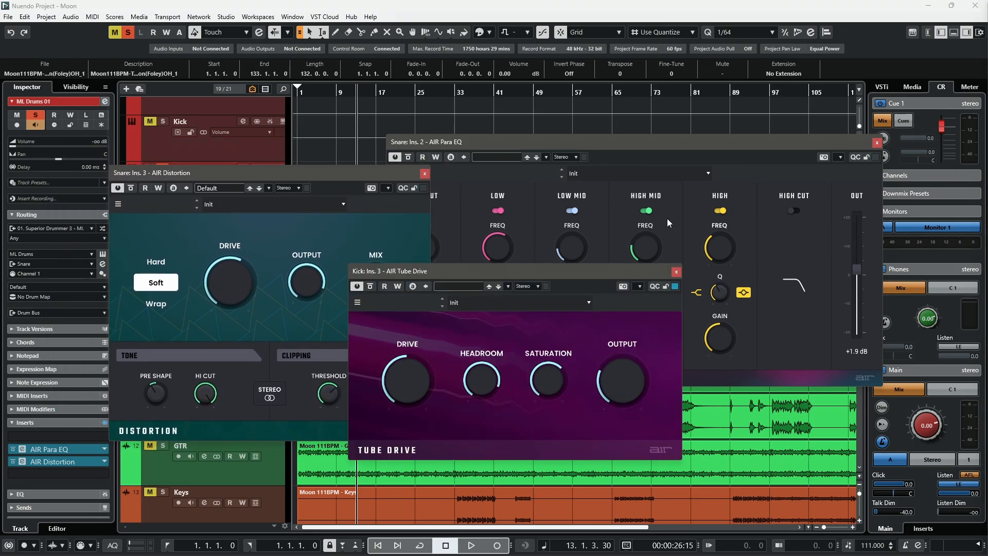
drag(568, 270, 665, 189)
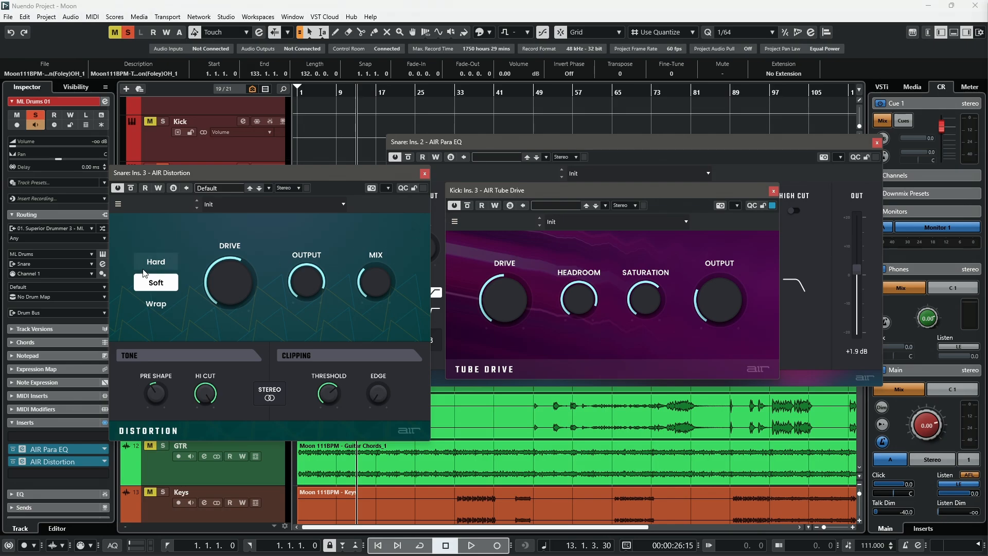
mouse_move(236, 281)
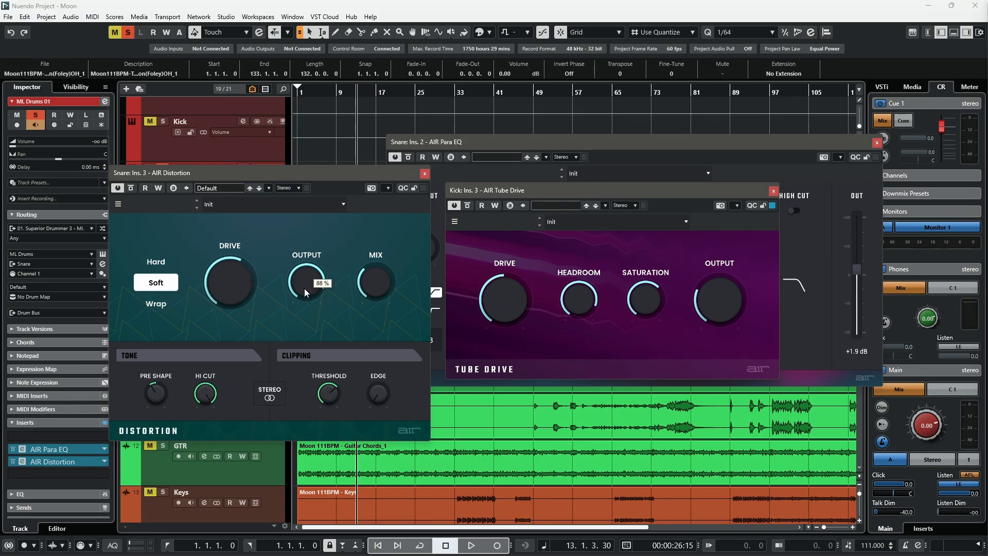
mouse_move(157, 390)
click(269, 399)
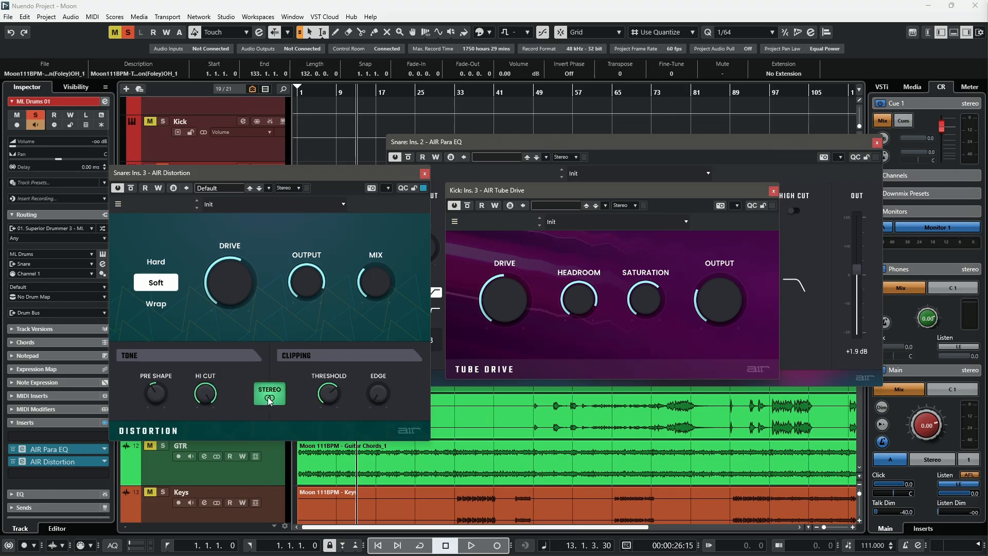
click(269, 399)
mouse_move(388, 393)
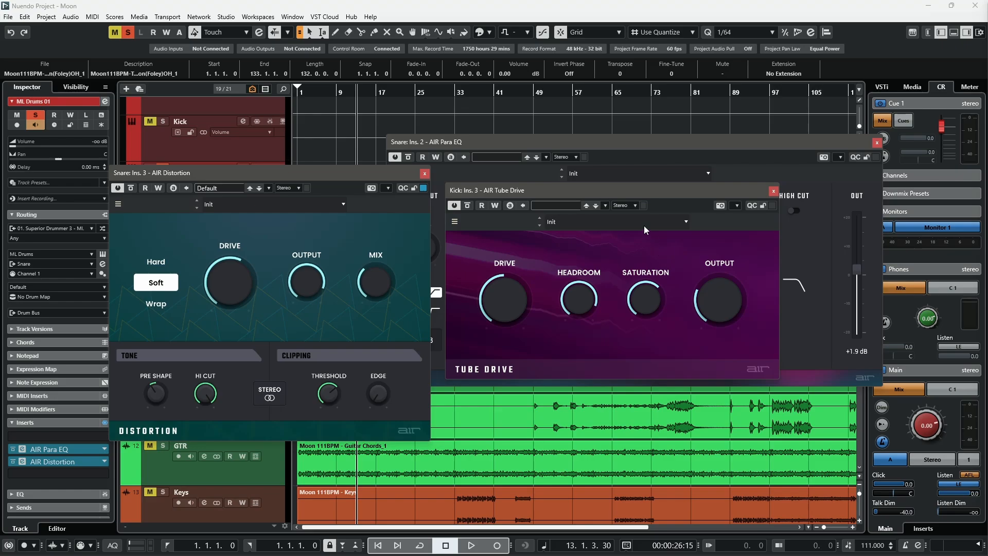
click(774, 192)
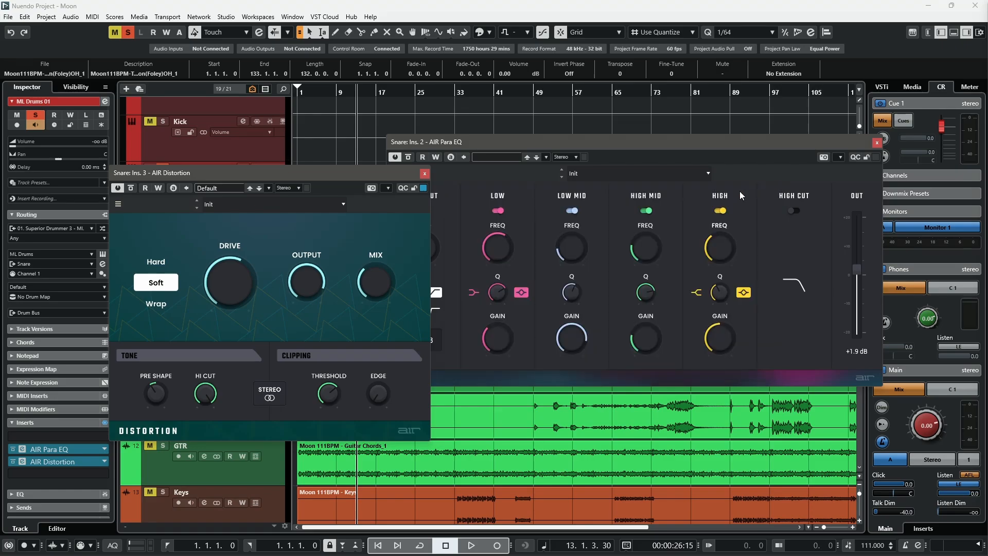
Audition the soloed snare while bypassing and re-enabling all its inserts, and close its Para EQ and Distortion windows.
drag(335, 176, 502, 204)
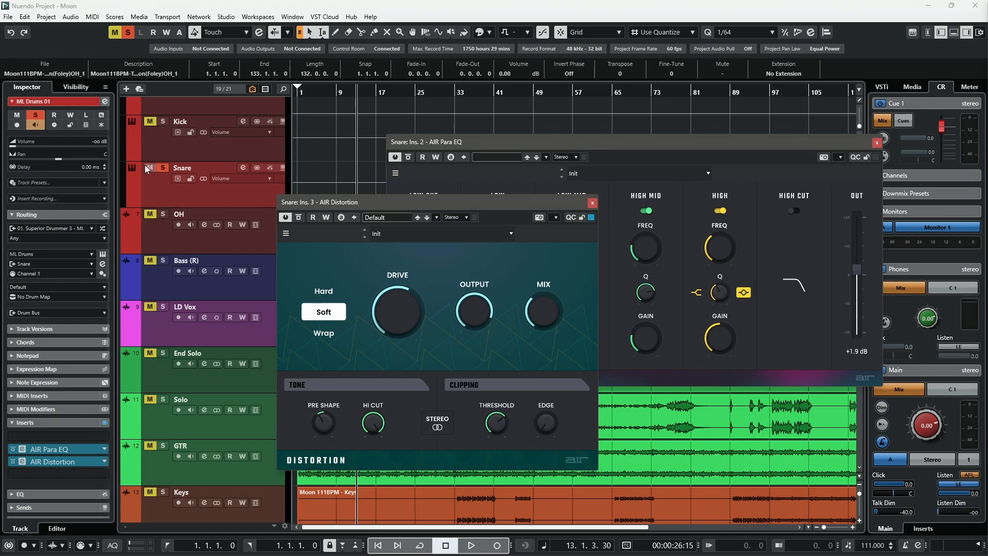
key(space)
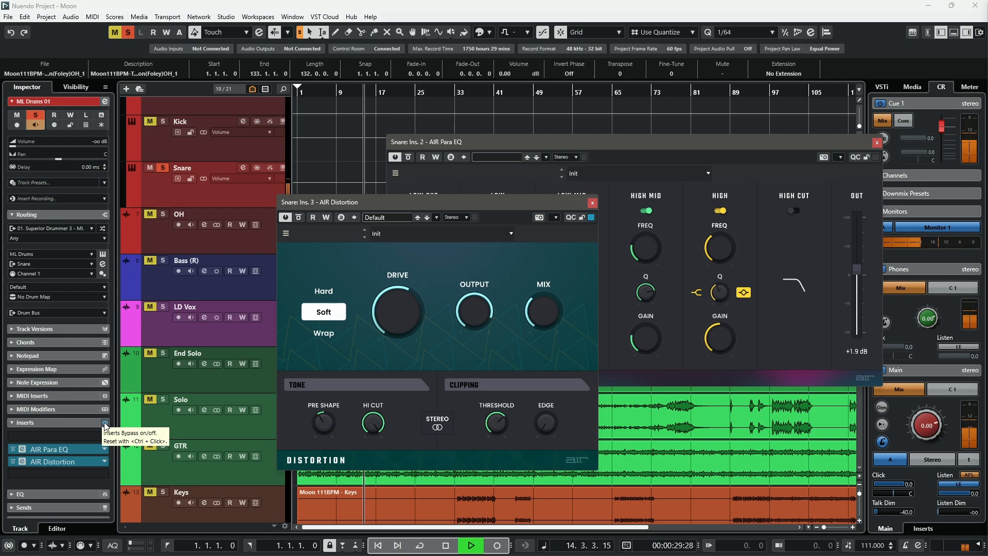
click(106, 424)
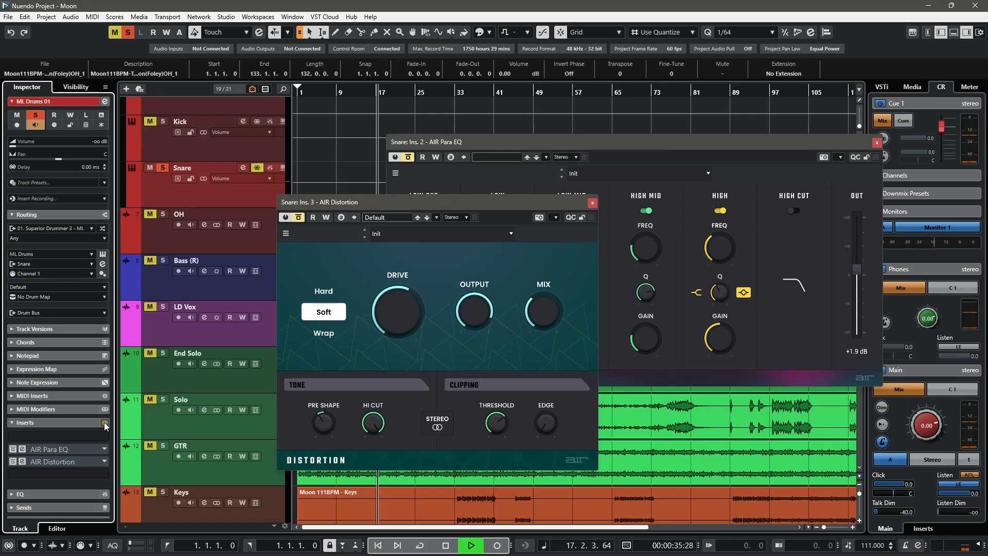
click(105, 423)
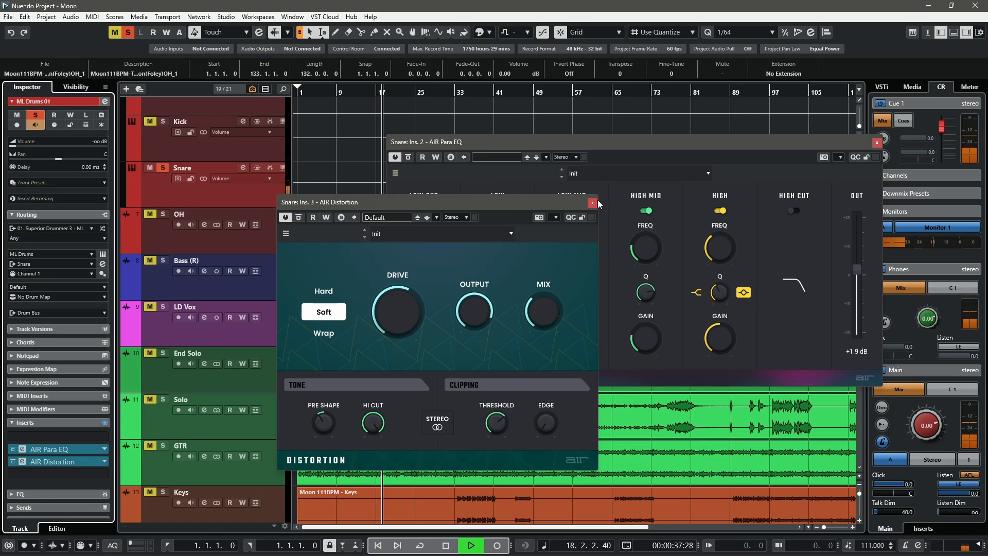
key(space)
click(877, 143)
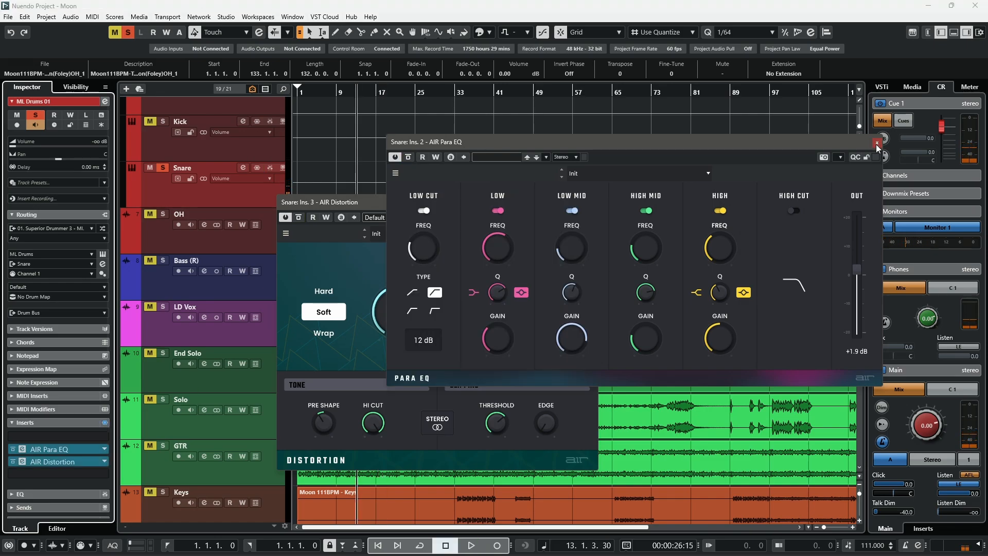
click(877, 142)
click(592, 204)
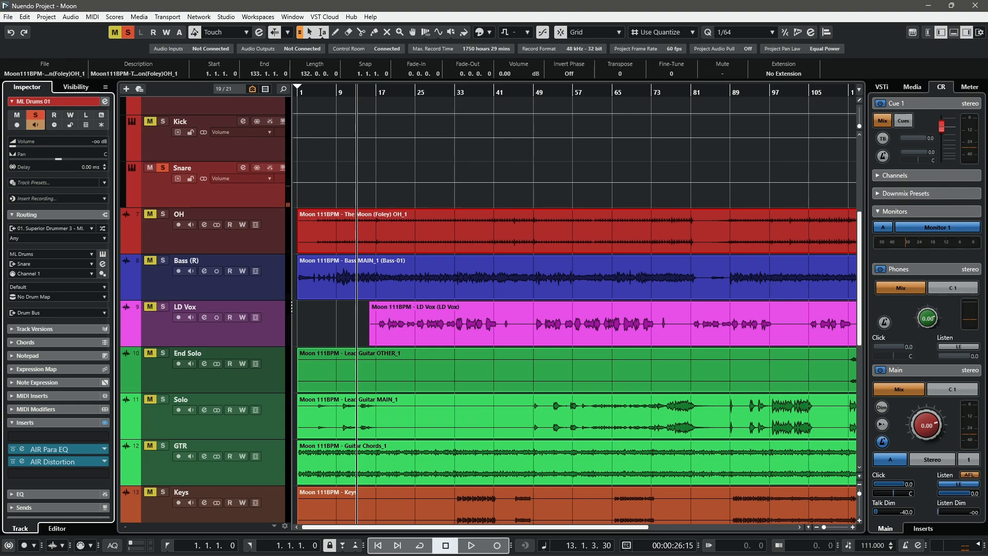
Unsolo the Snare and audition the full mix while bypassing and re-enabling the Snare's inserts.
key(s)
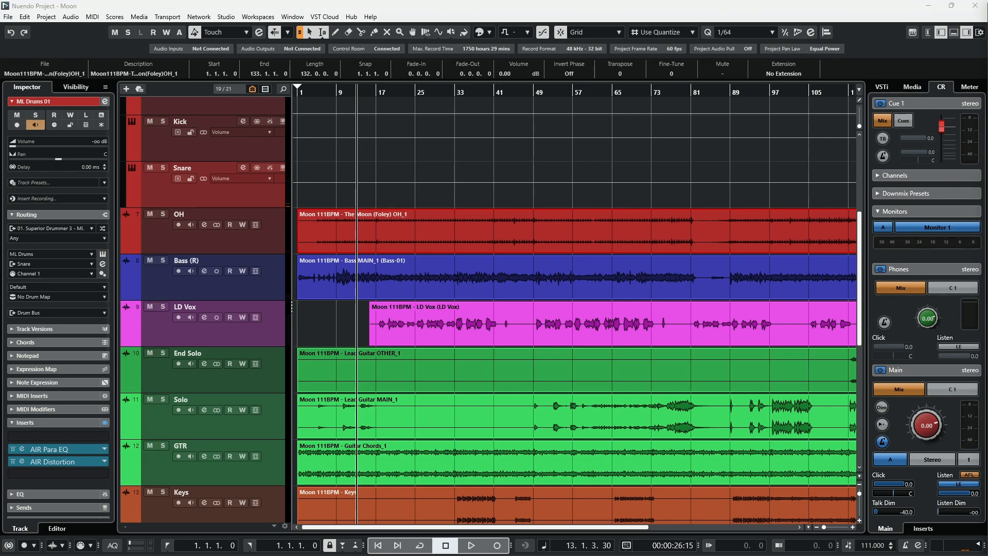
key(space)
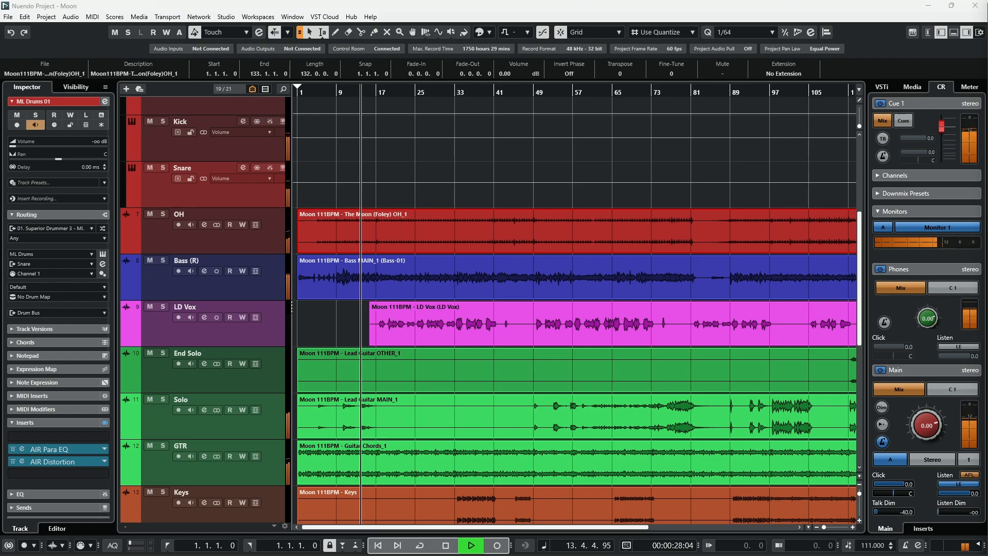
key(b)
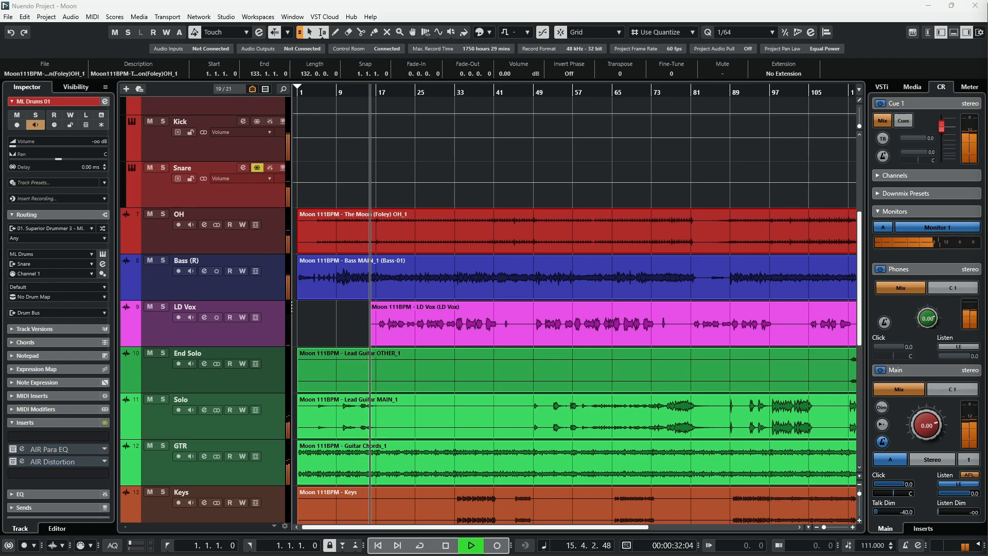
key(b)
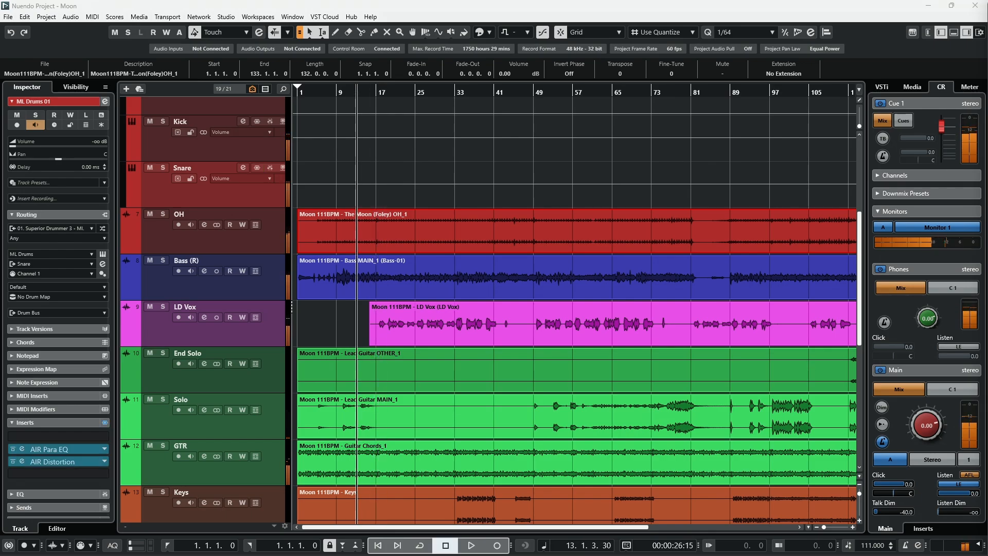
key(space)
Review the OH track's AIR Para EQ insert and move on to the Bass (R) track.
key(Down)
key(e)
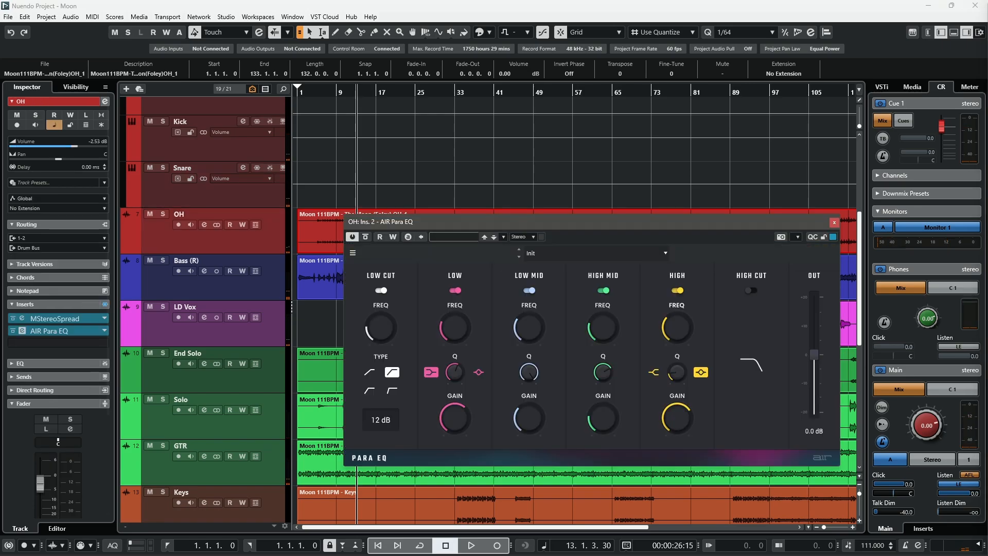
drag(579, 221, 516, 214)
click(770, 215)
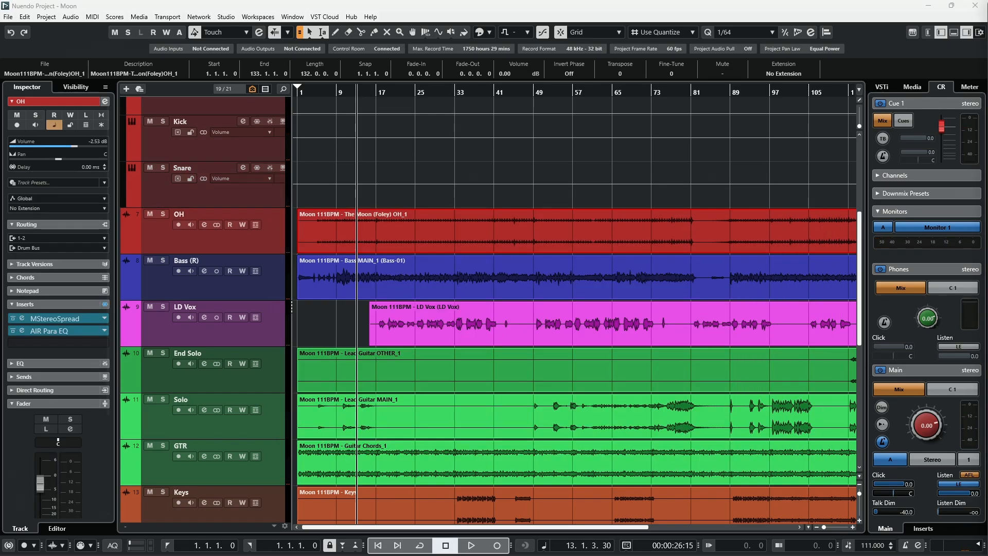
key(Down)
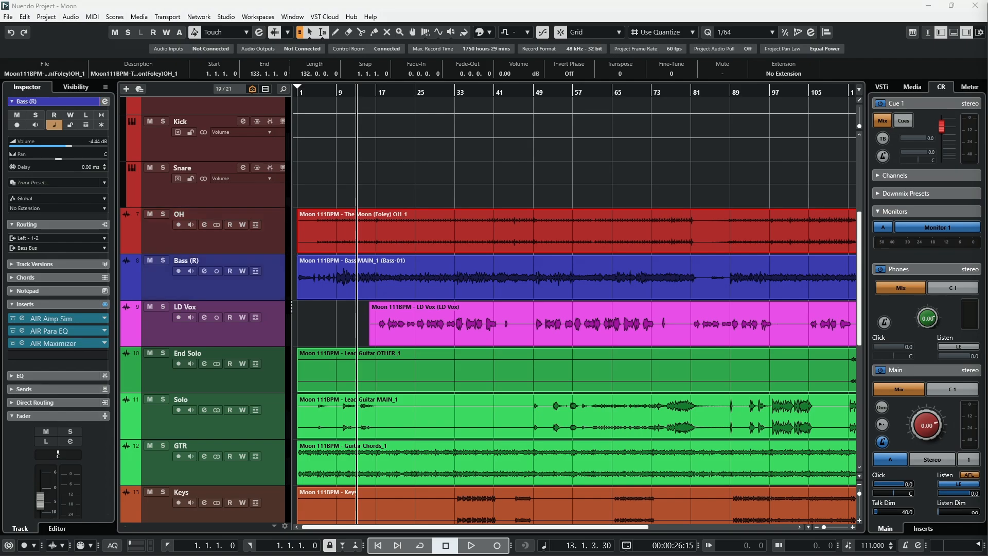
Solo the Bass (R) track, open its AIR Amp Sim, Para EQ and Maximizer inserts, and bring Amp Sim into clear view.
key(s)
key(alt+1)
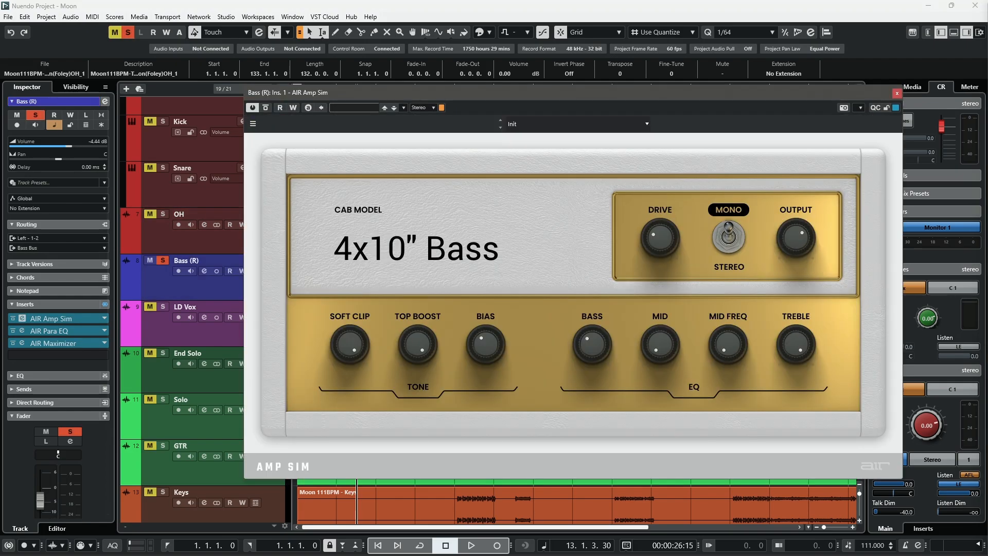
key(alt+2)
key(alt+3)
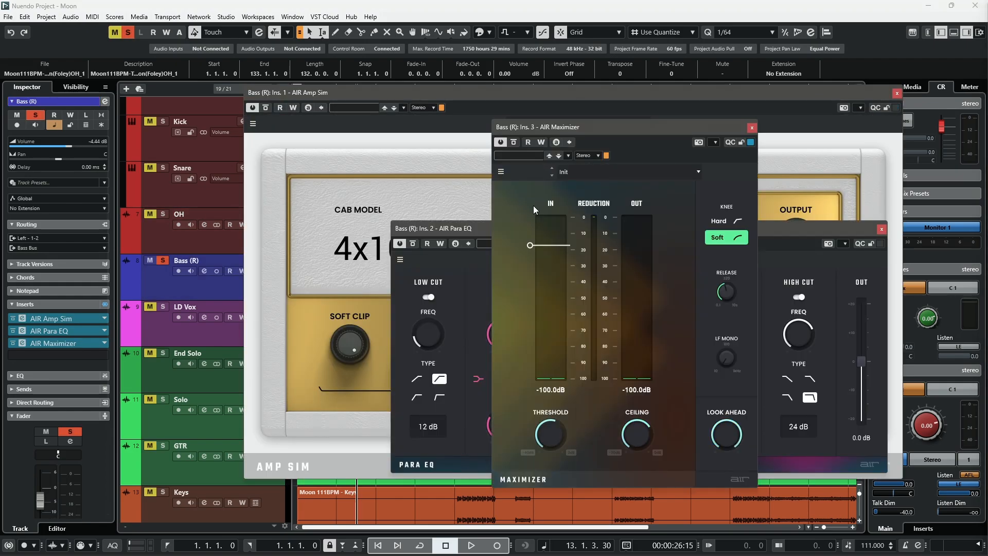
drag(442, 97, 269, 96)
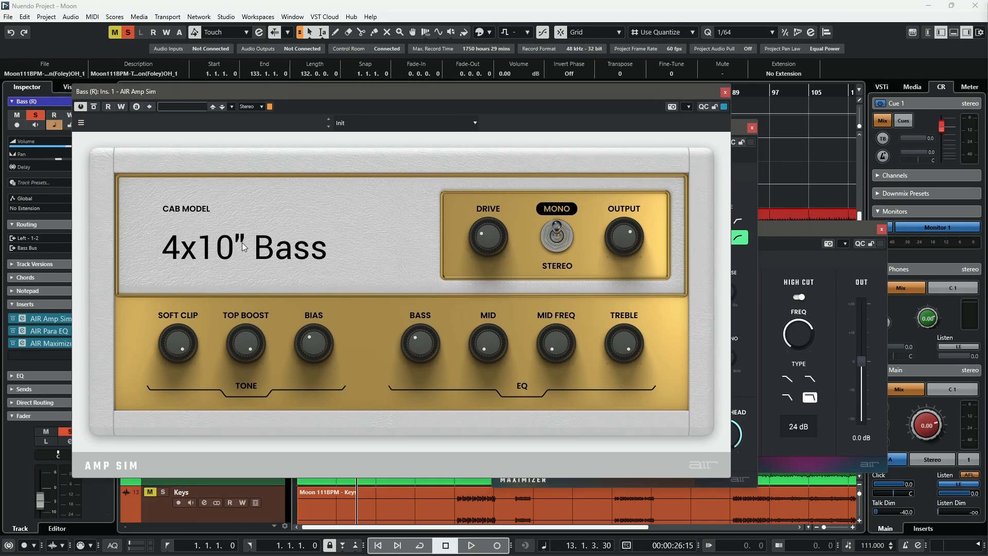
Preview Amp Sim's D.I., Brit, 1x8", 1x12" and 1x15" Bass cab models on the bass, and return to 4x10" Bass.
click(246, 270)
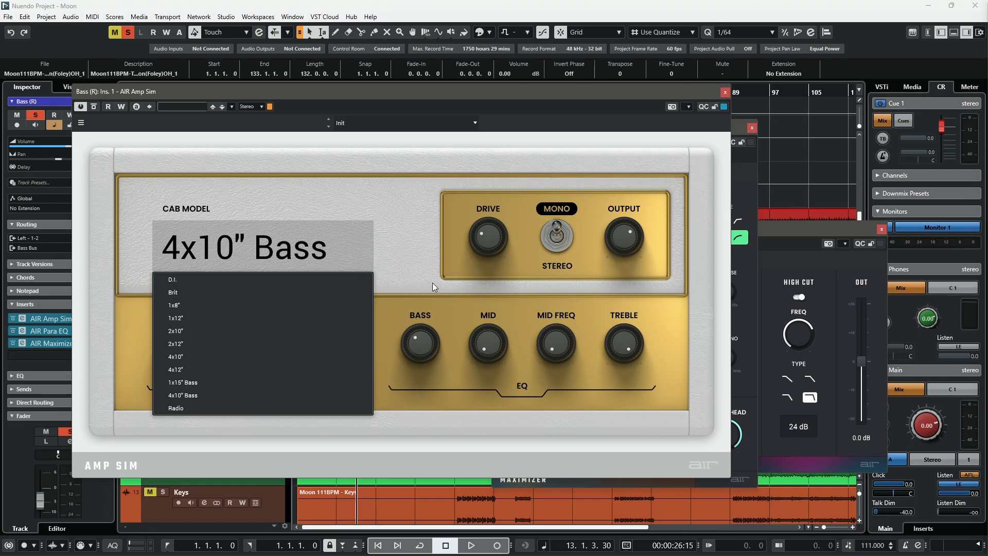
click(222, 280)
click(242, 248)
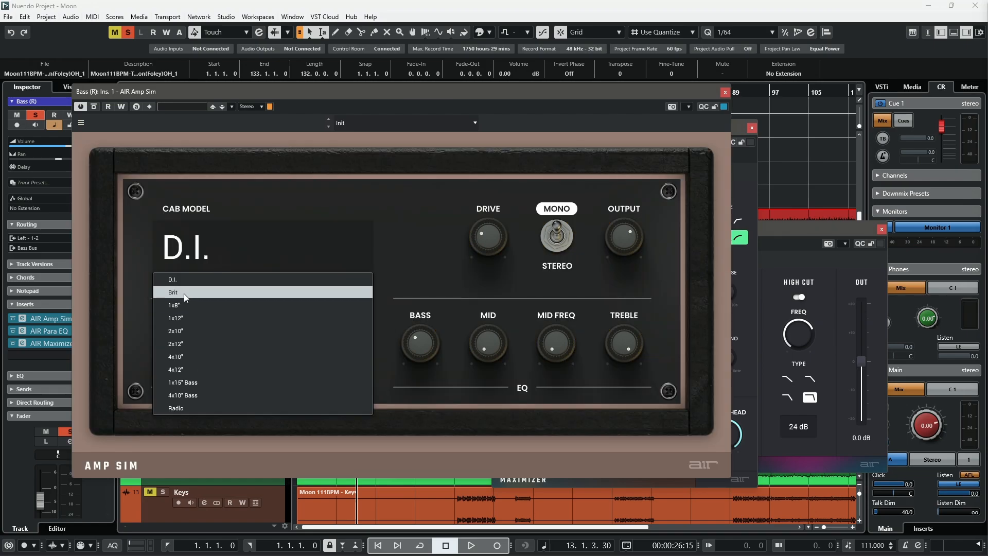
click(184, 293)
click(204, 264)
click(183, 306)
click(213, 255)
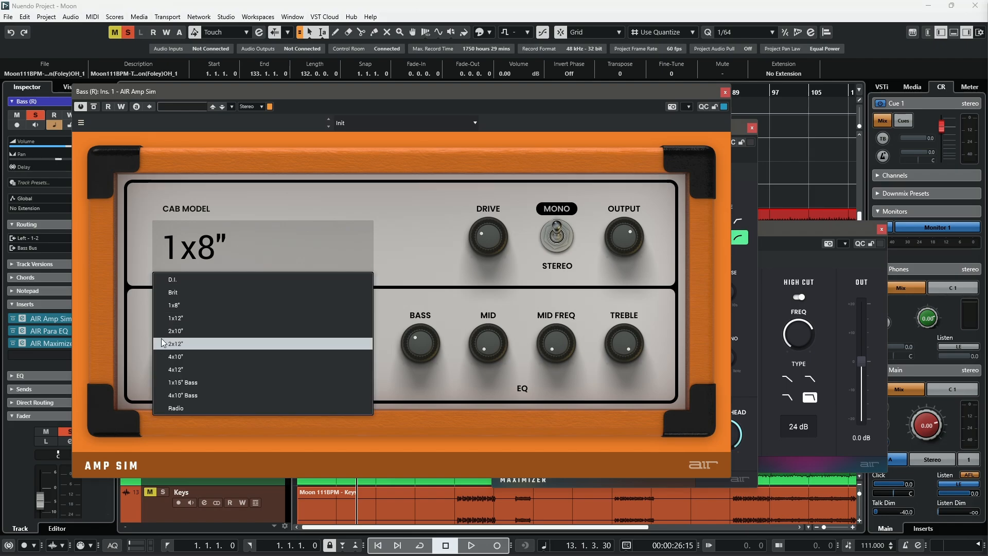
click(176, 319)
click(221, 262)
click(183, 383)
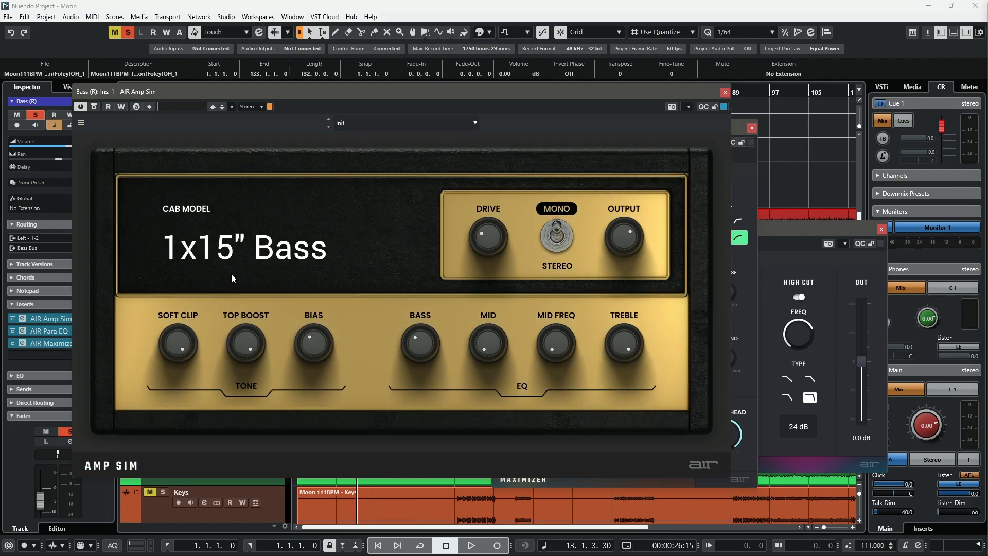
click(244, 258)
click(180, 395)
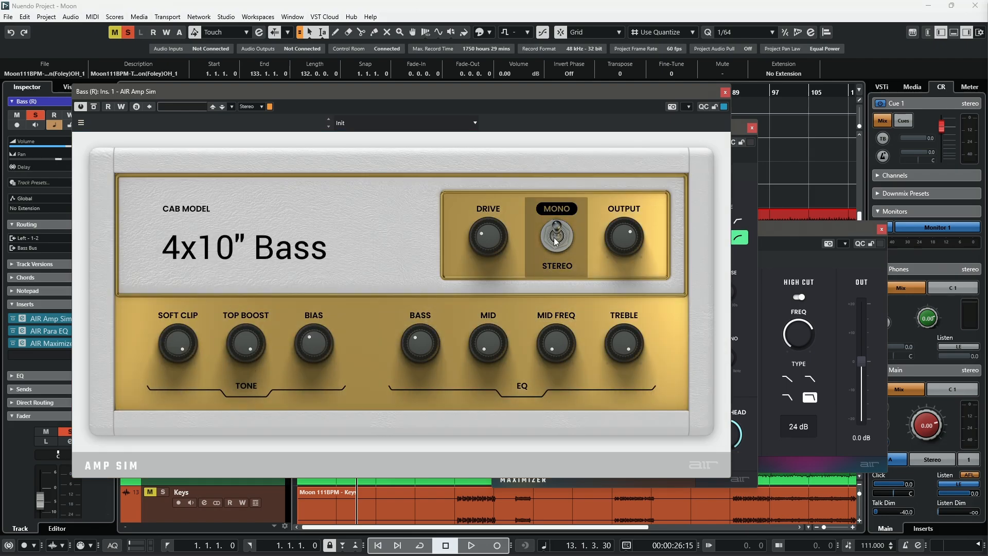
Examine Amp Sim's drive, output, tone and EQ controls, and move its window clear of the Inspector's insert list.
mouse_move(495, 237)
mouse_move(176, 341)
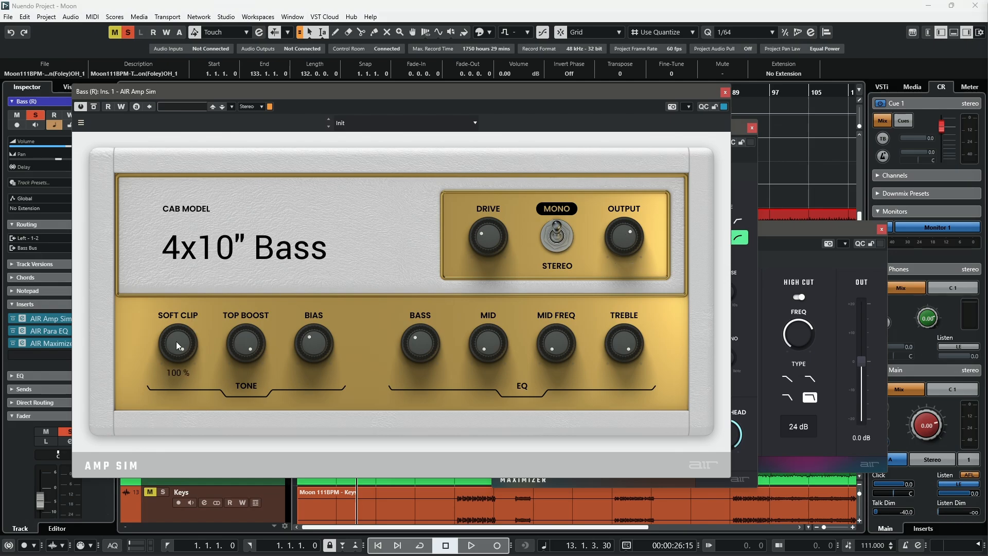
mouse_move(324, 350)
mouse_move(629, 340)
mouse_move(238, 341)
mouse_move(492, 214)
drag(414, 91, 640, 112)
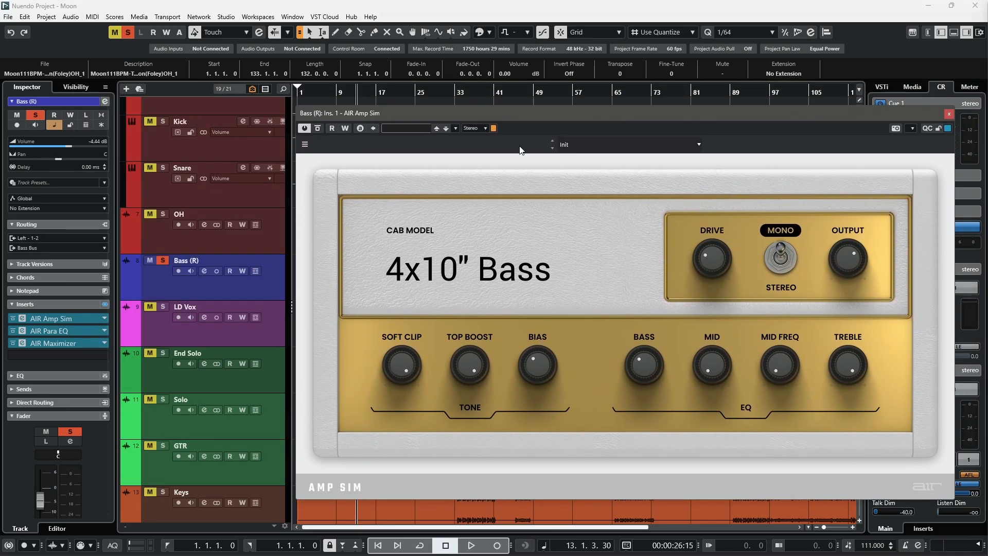
Review the bass track's AIR Para EQ bands and close the plug-in.
click(49, 331)
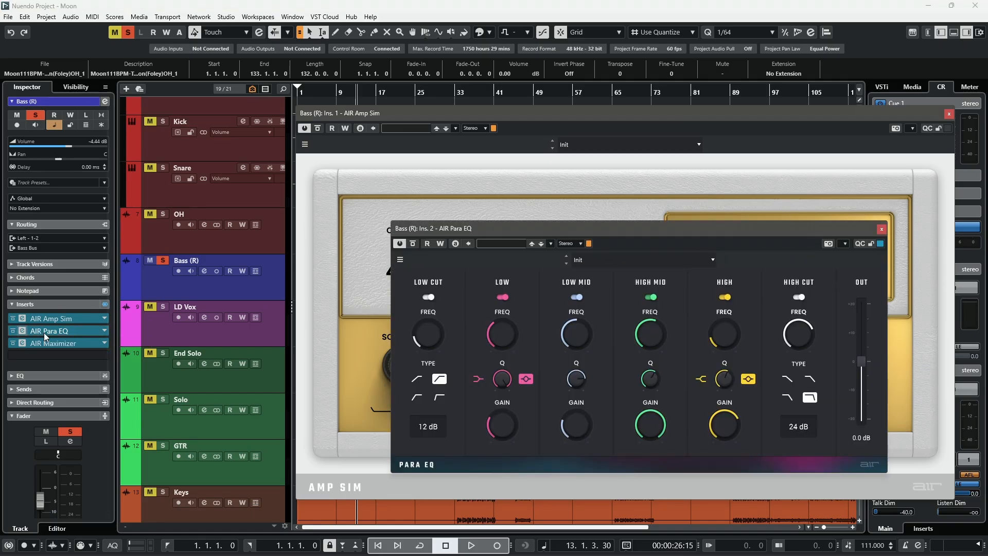
drag(641, 233, 457, 234)
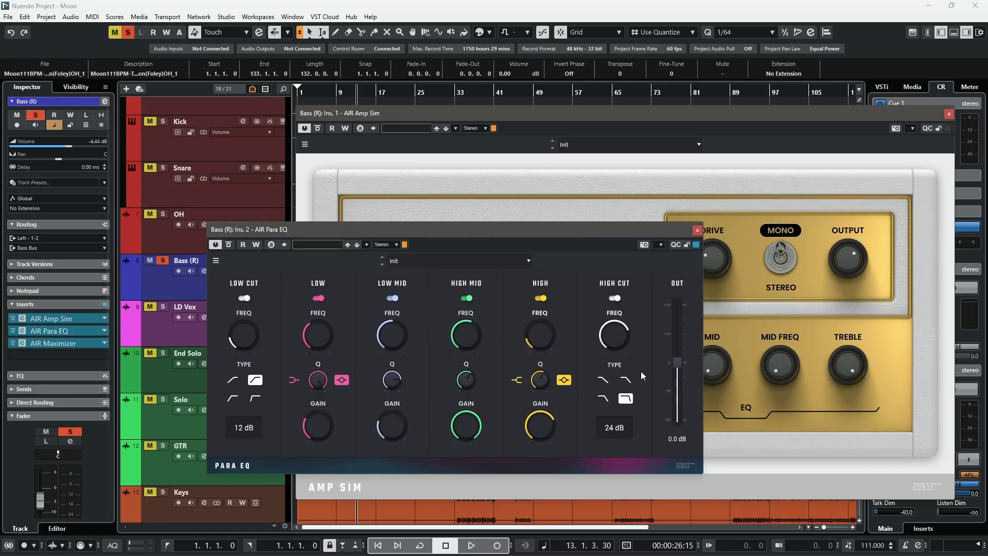
click(697, 230)
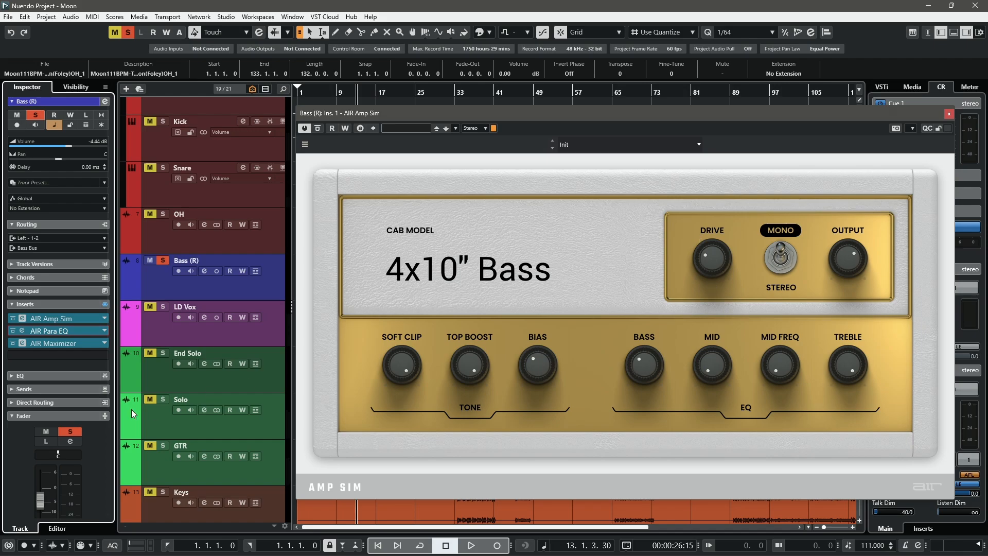
Review the bass track's AIR Maximizer, trying the Hard knee before returning to Soft and checking LF Mono, and close Maximizer and Amp Sim.
click(22, 344)
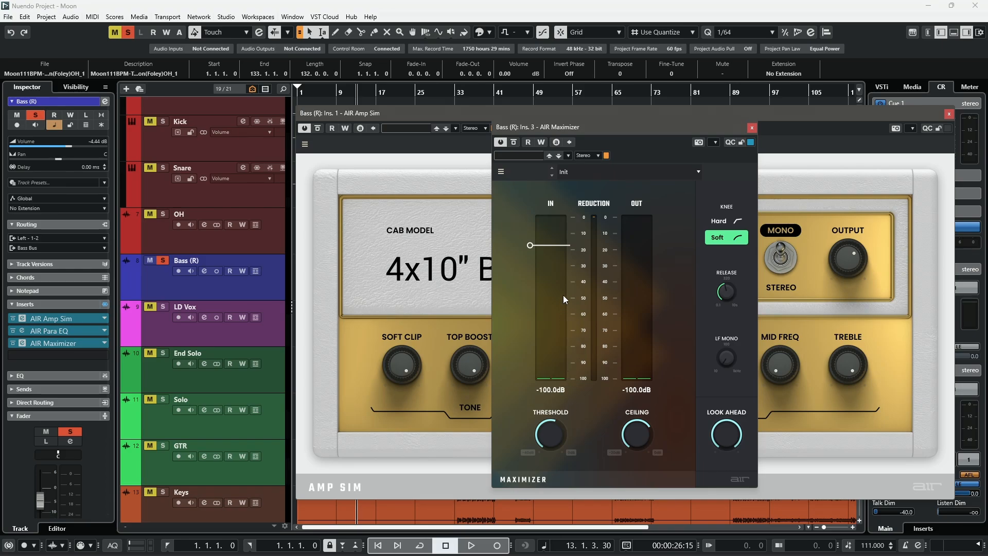
click(720, 222)
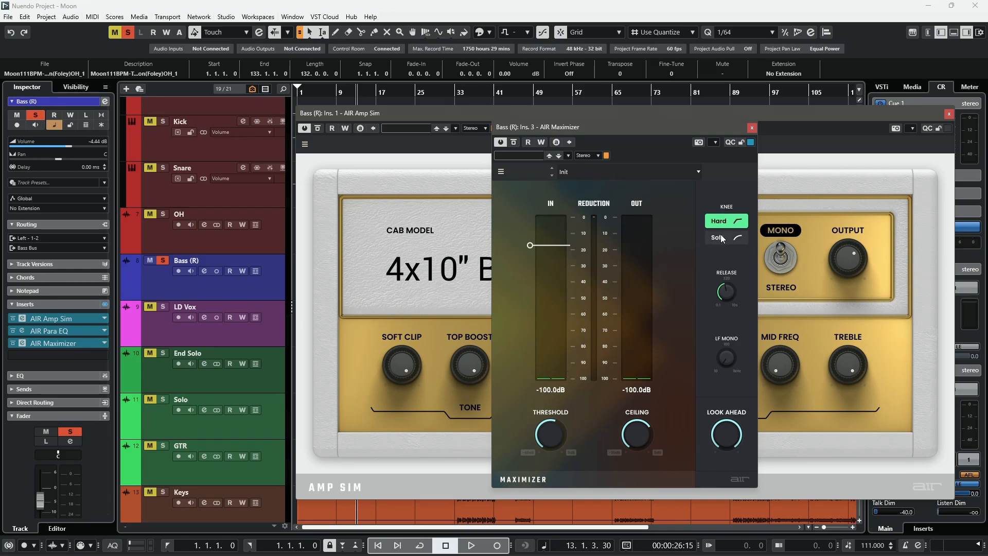
click(721, 237)
mouse_move(730, 364)
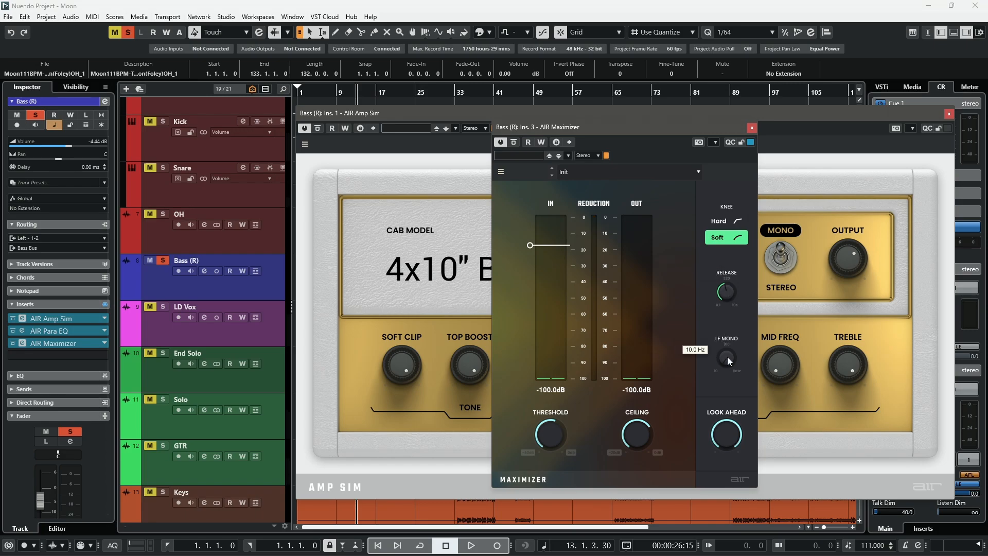
mouse_move(727, 358)
mouse_down()
mouse_move(728, 335)
mouse_move(727, 362)
mouse_up()
click(752, 127)
click(949, 114)
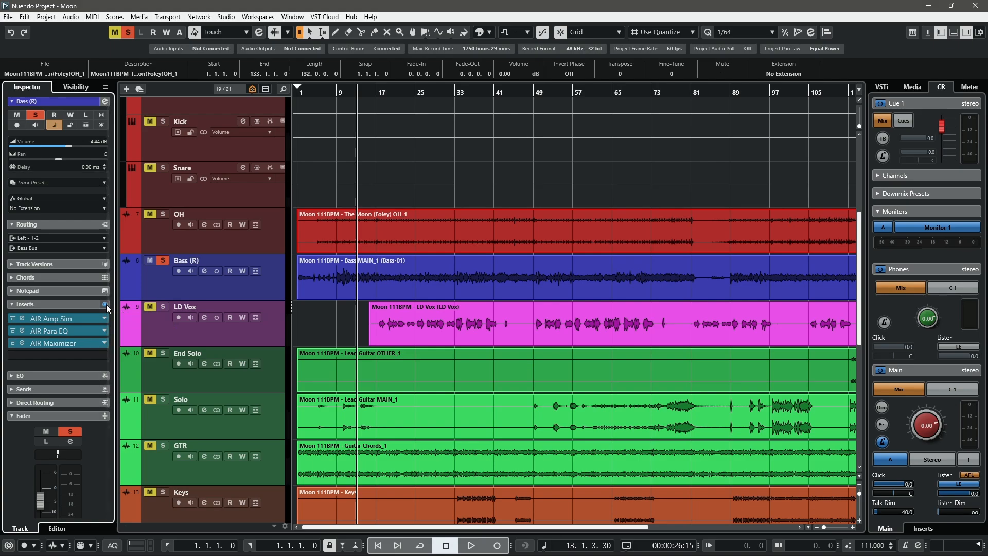
Audition the soloed bass with its inserts bypassed, reopen all three plug-ins, and re-enable the inserts during playback.
key(space)
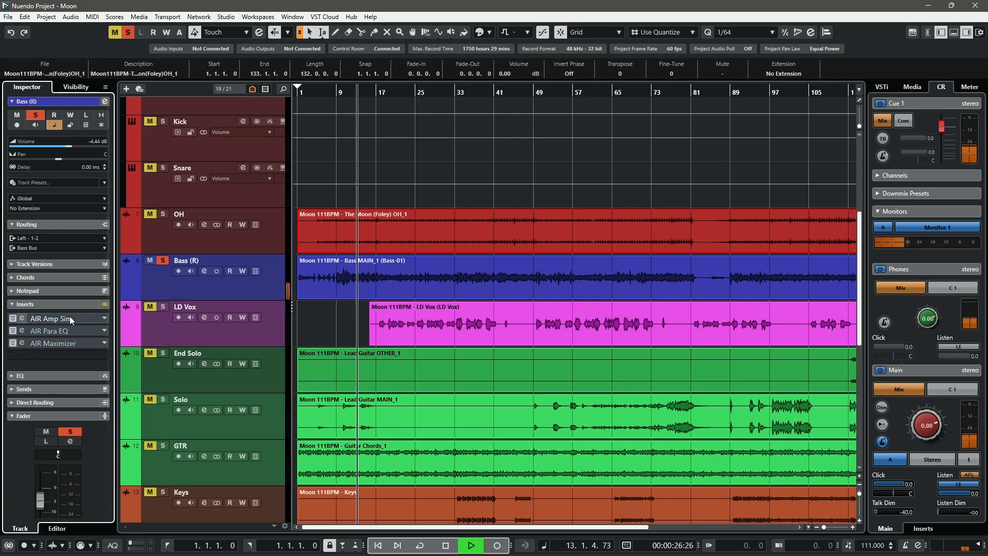
click(69, 317)
click(63, 329)
click(57, 343)
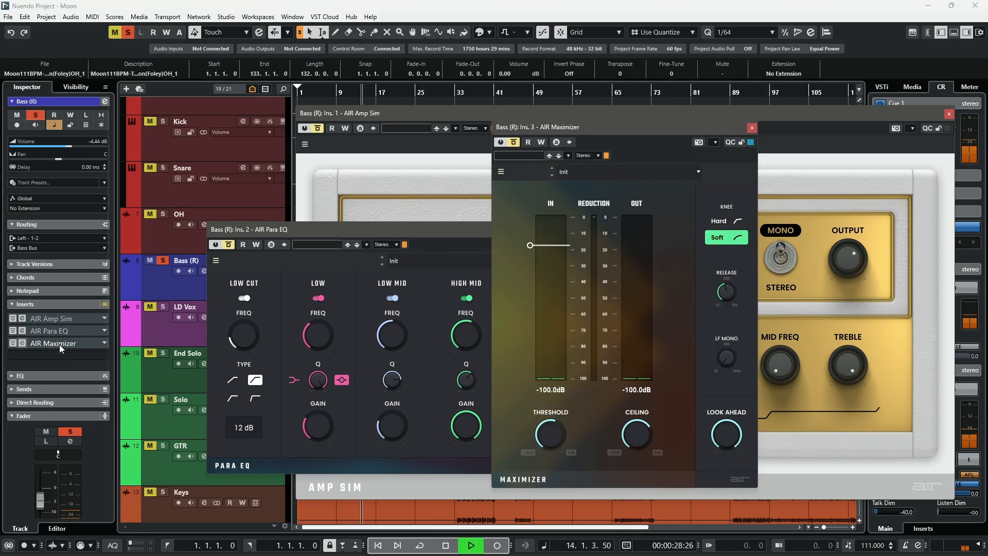
click(105, 305)
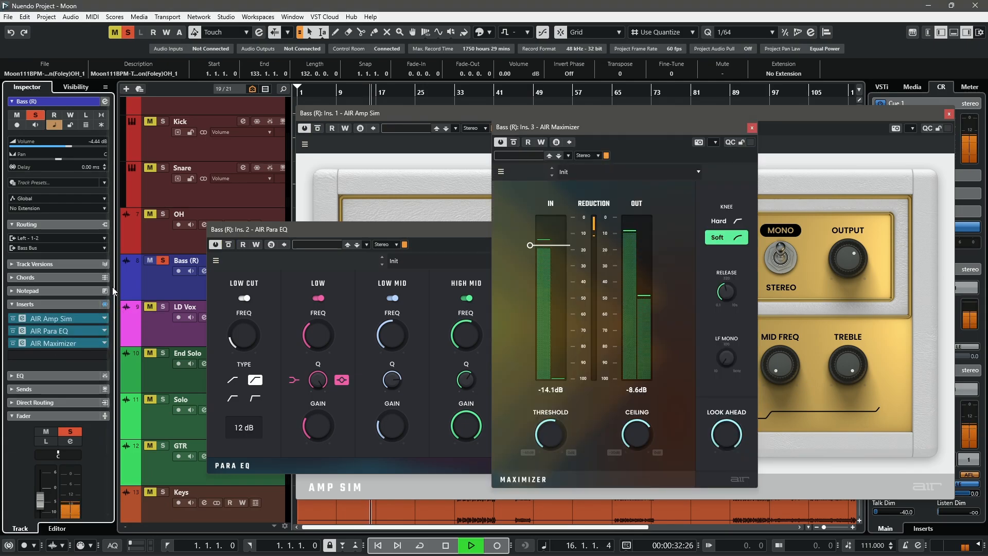
Unsolo Bass (R) and audition the full mix while bypassing and re-enabling the bass inserts.
click(163, 259)
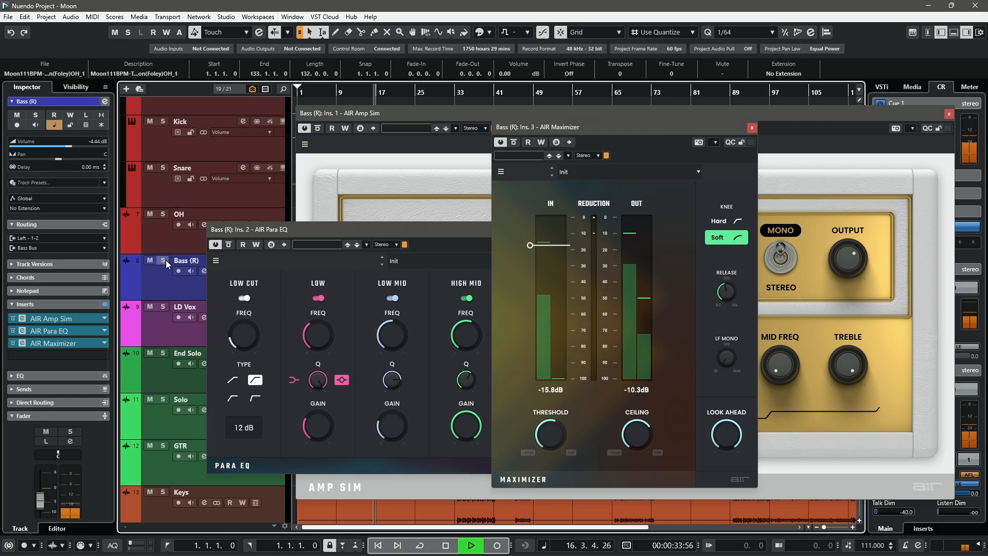
click(105, 305)
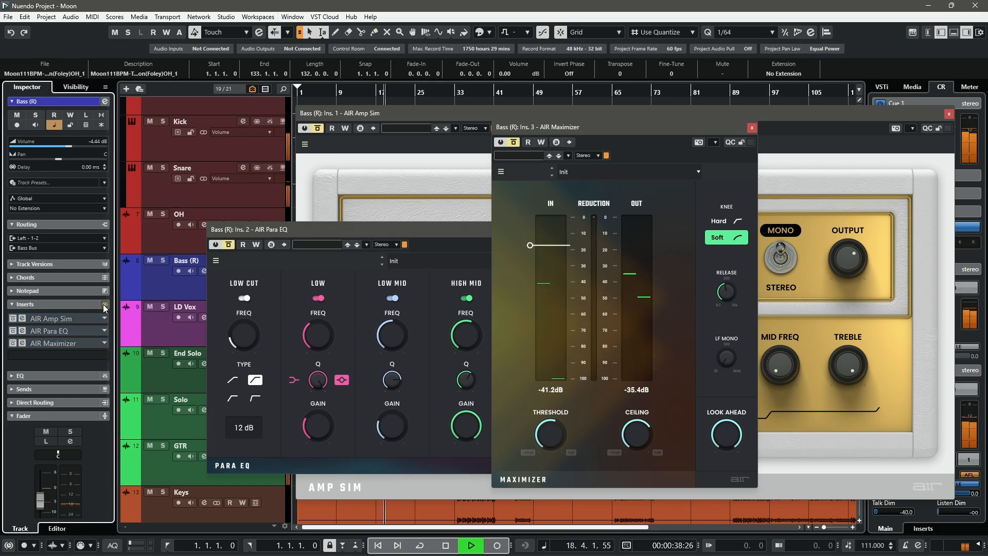
click(105, 306)
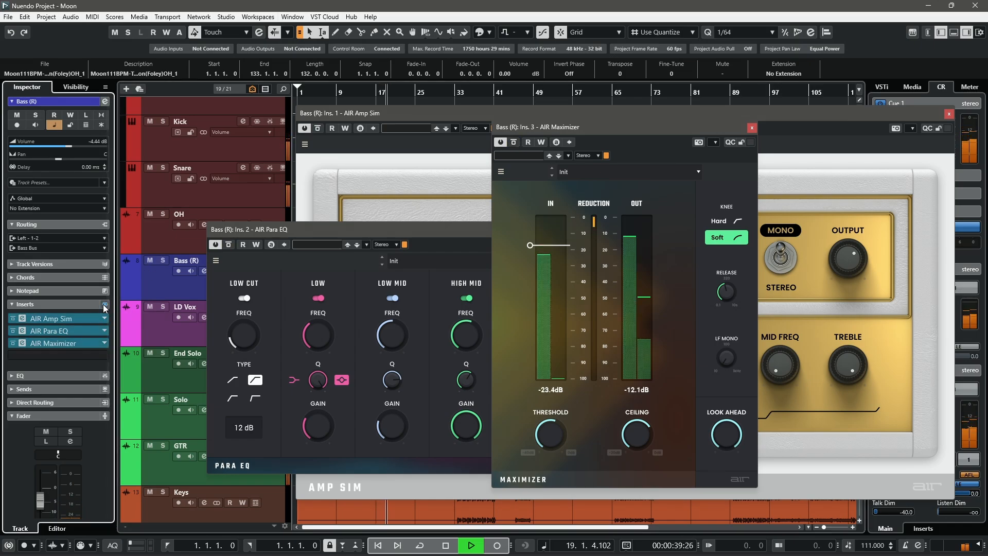
Close the bass track's Maximizer, Amp Sim and Para EQ windows and stop playback.
click(752, 127)
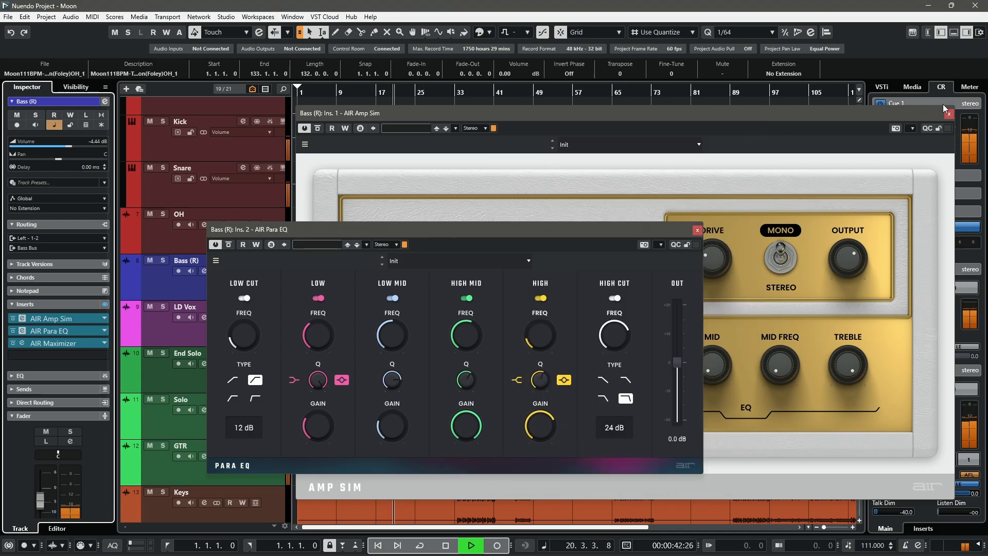
click(948, 114)
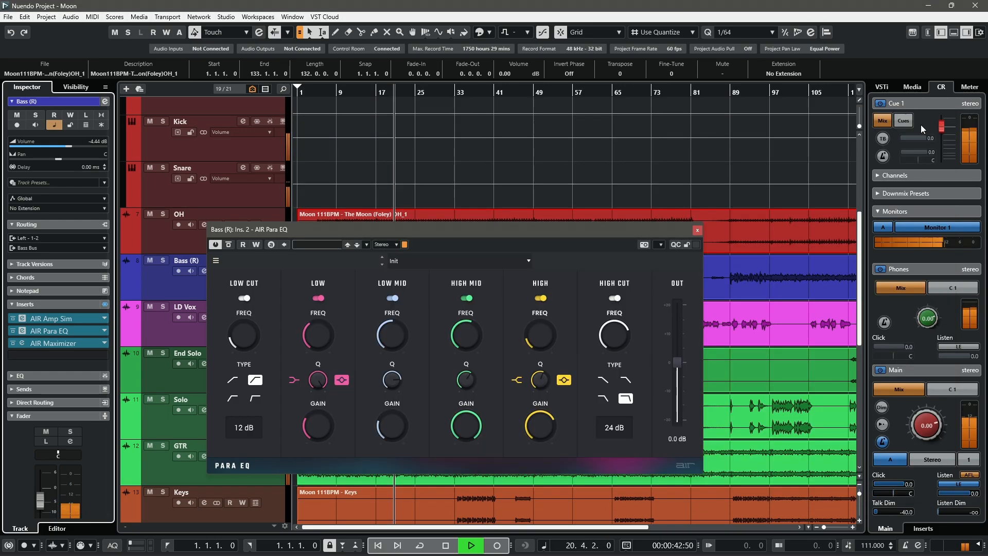
click(697, 228)
key(space)
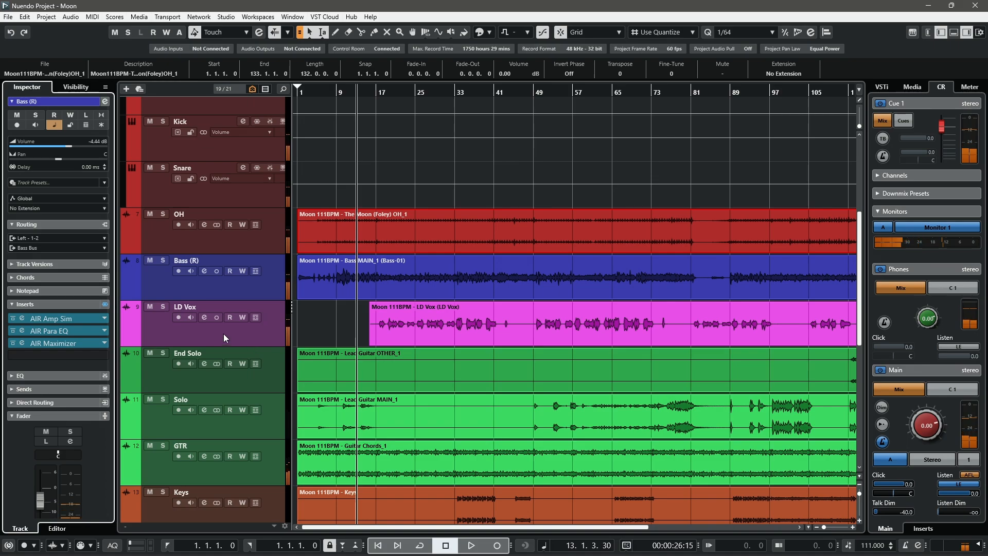
Select the Solo guitar track, move the playback position to about bar 10, and solo the track.
click(170, 385)
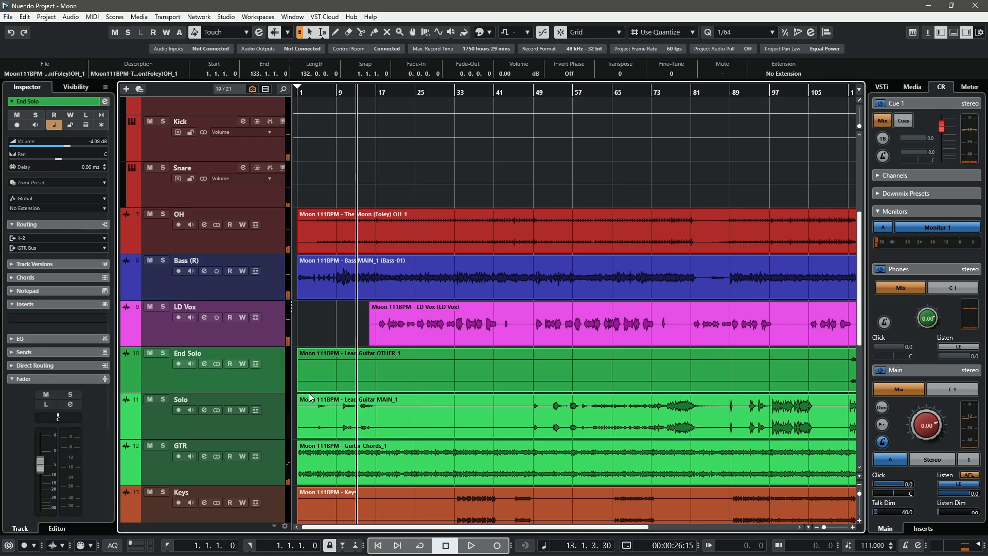
click(215, 431)
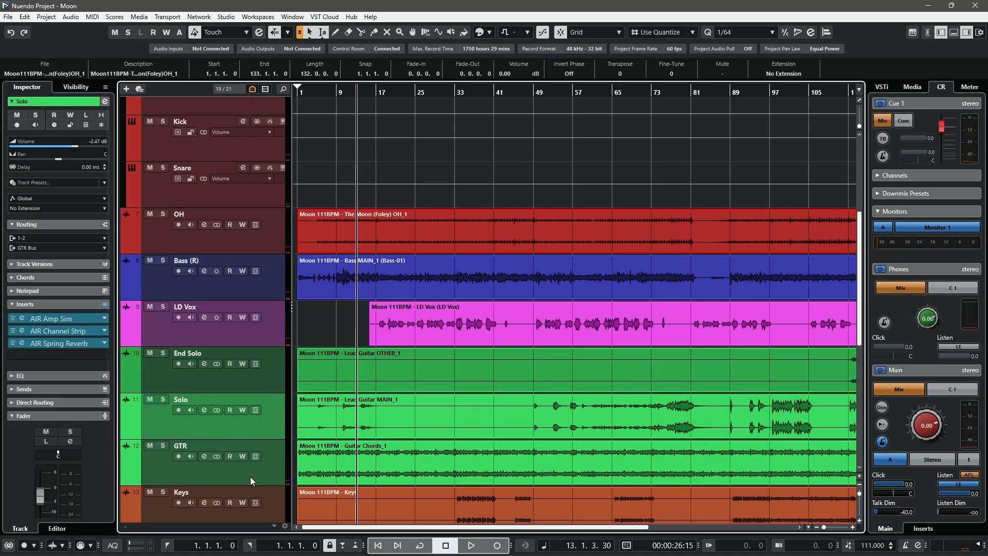
click(343, 92)
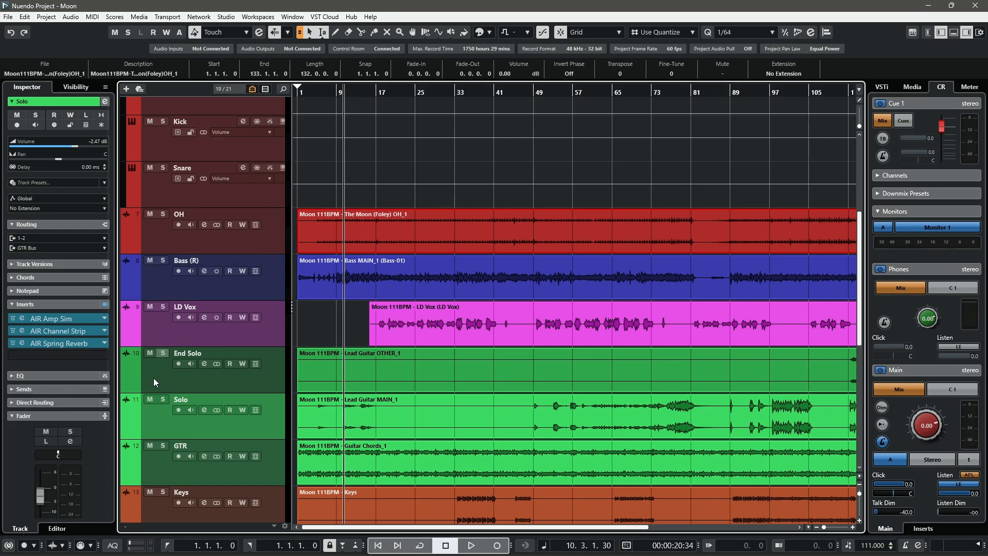
click(164, 400)
Open the Solo track's AIR Amp Sim, Channel Strip and Spring Reverb inserts and review the Spring Reverb controls.
click(34, 317)
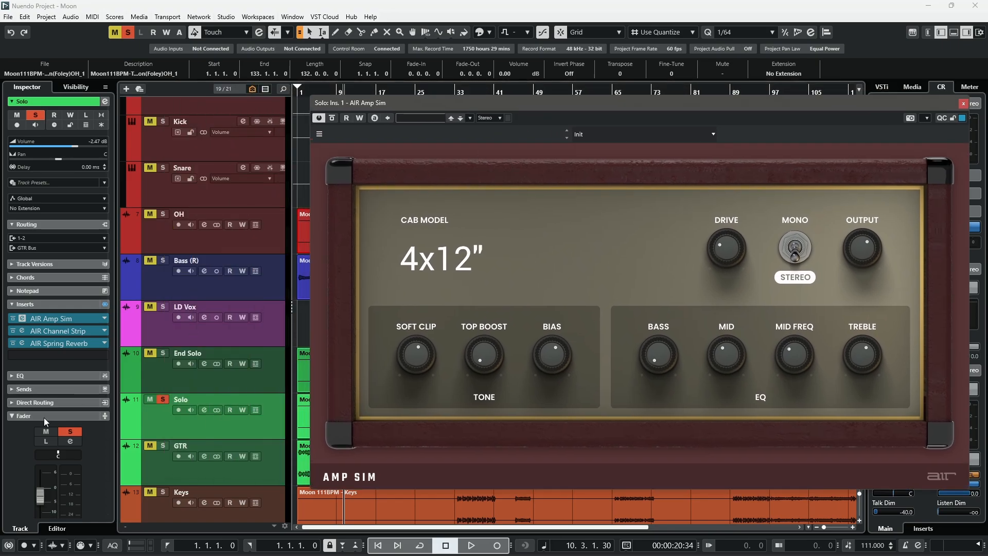
click(40, 333)
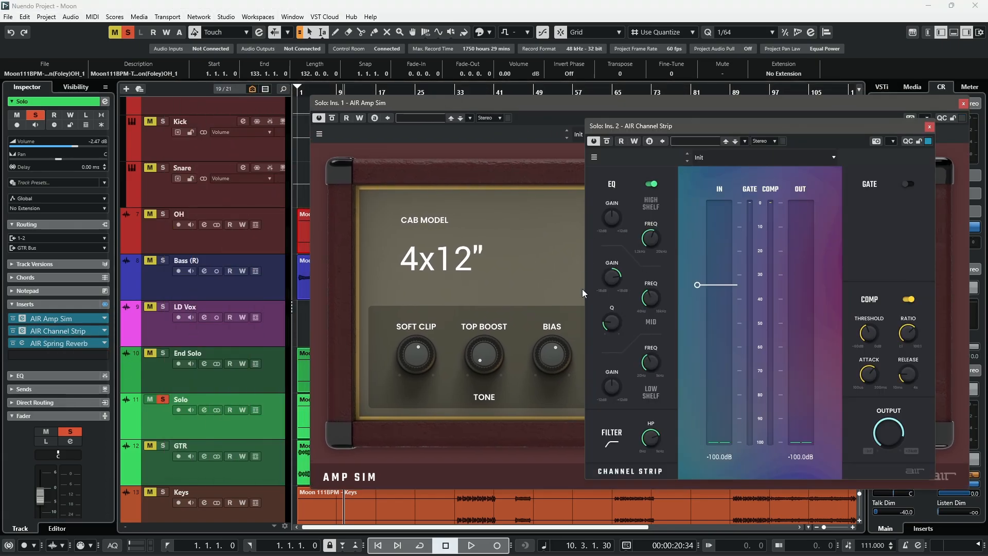
click(69, 344)
drag(470, 195, 359, 190)
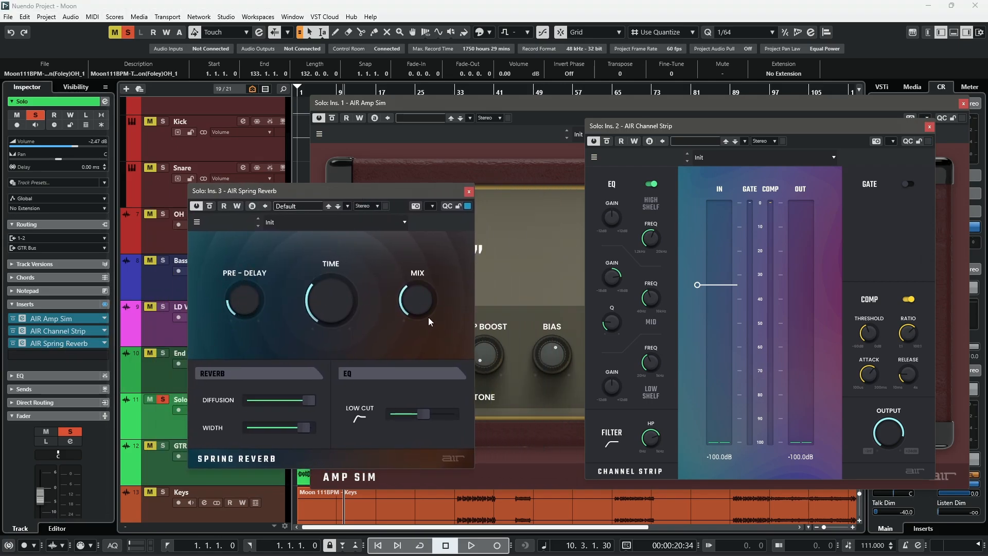
mouse_move(306, 426)
Arrange the Solo track's three plug-in windows so Spring Reverb and Channel Strip sit in front of Amp Sim, with the insert list uncovered.
drag(388, 192, 669, 258)
drag(737, 129, 268, 74)
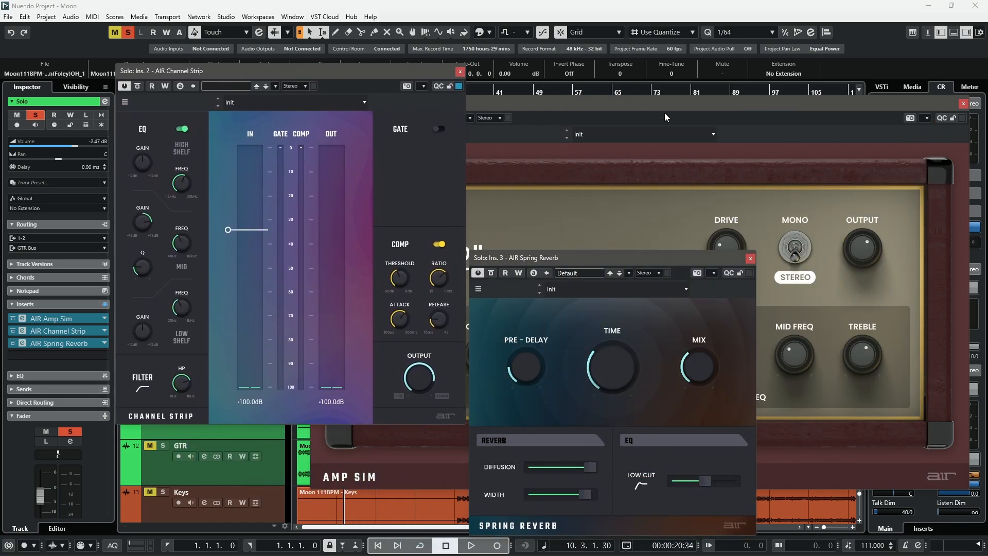
drag(665, 114, 691, 82)
drag(306, 73, 664, 93)
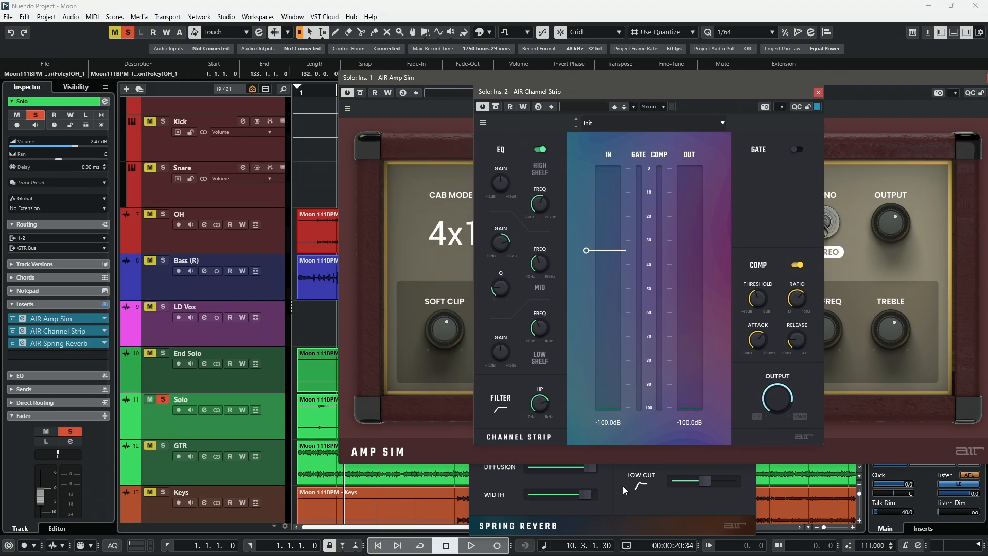
click(624, 489)
drag(620, 255, 460, 262)
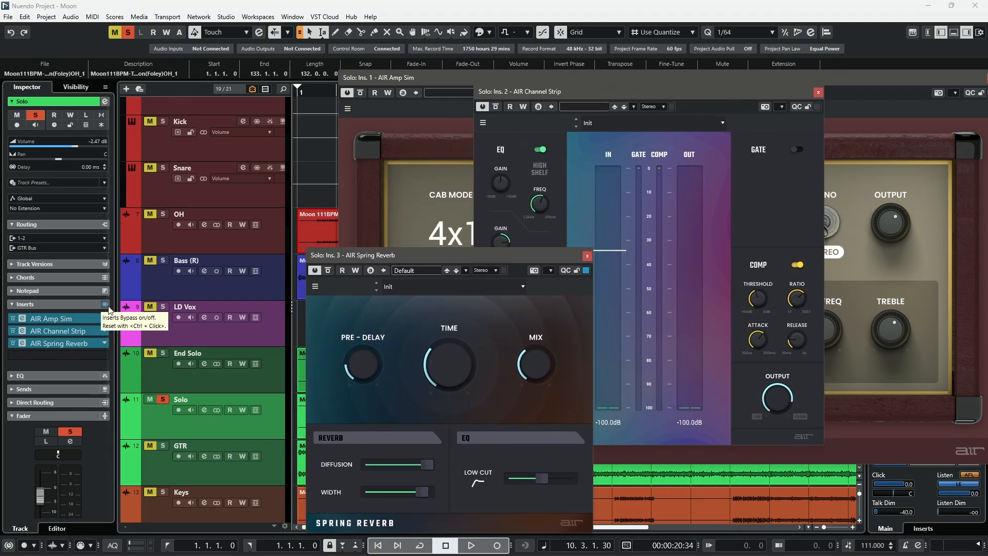
Play the soloed Solo track with all inserts bypassed, reactivate them during playback to compare, and stop.
click(106, 305)
key(space)
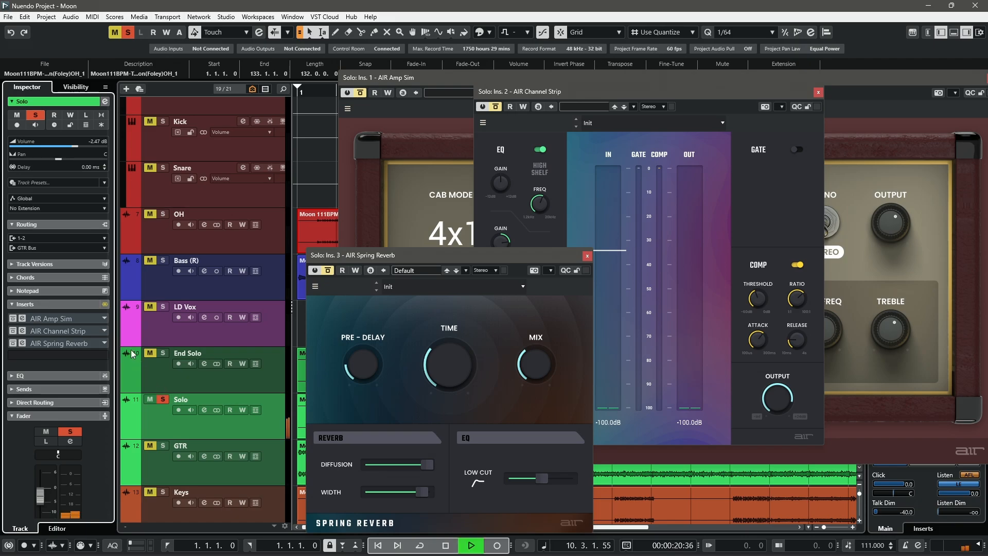
click(104, 307)
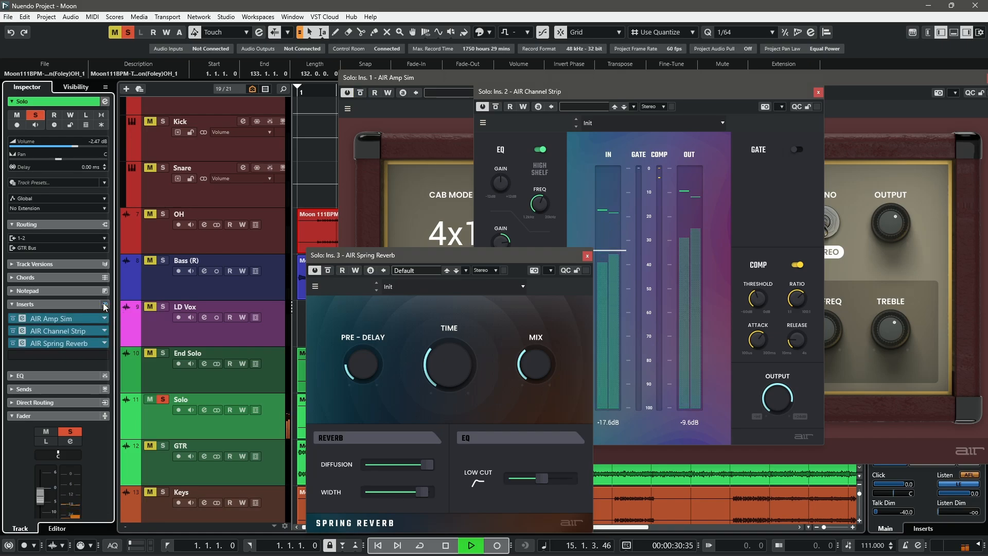
key(space)
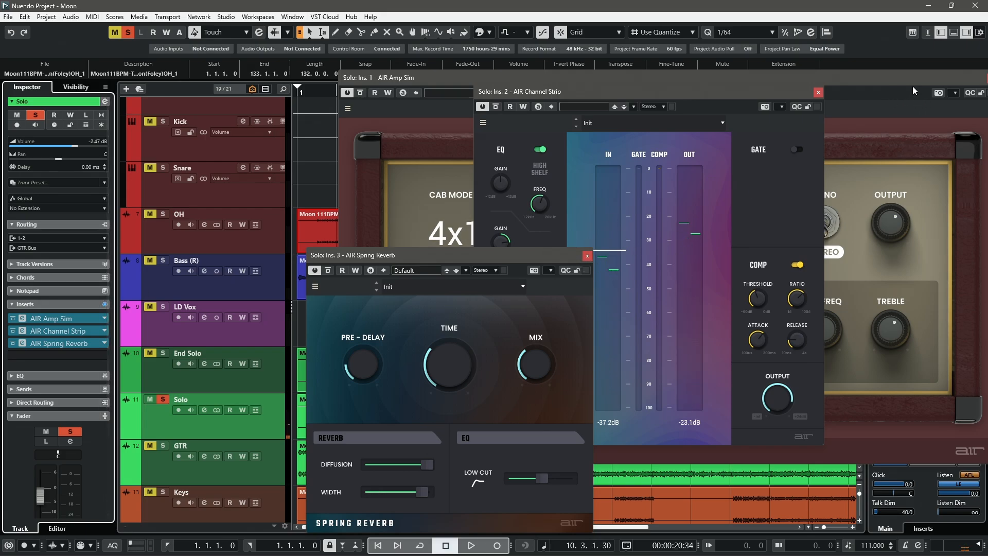
Close the Solo track's Amp Sim and Channel Strip windows, review Spring Reverb's Width and Time, and close it too.
drag(912, 86, 764, 83)
click(833, 82)
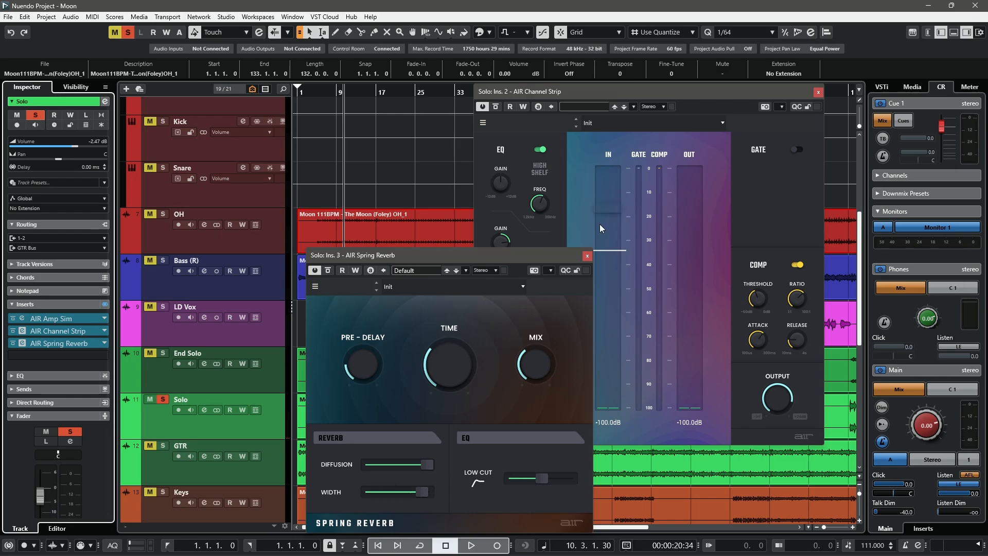
click(818, 92)
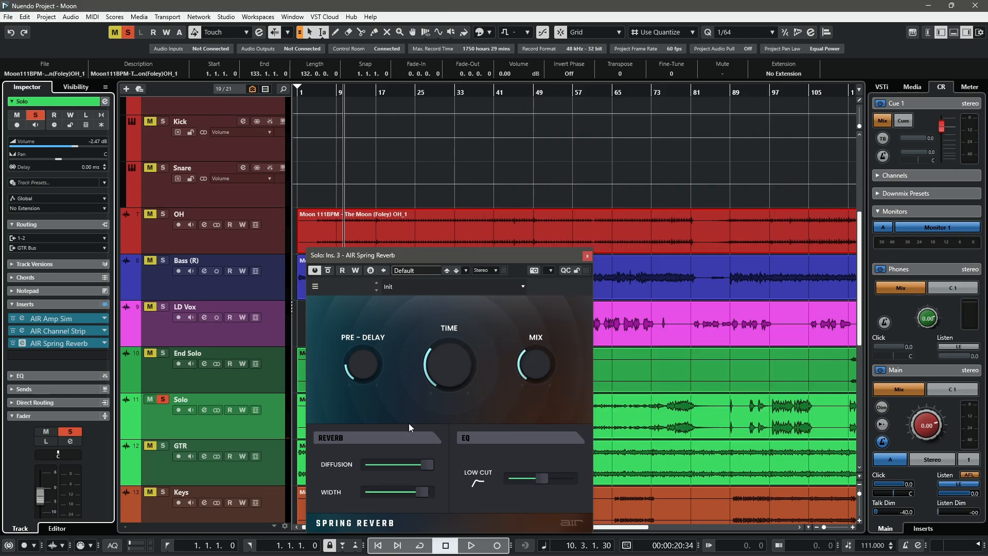
drag(422, 490, 424, 490)
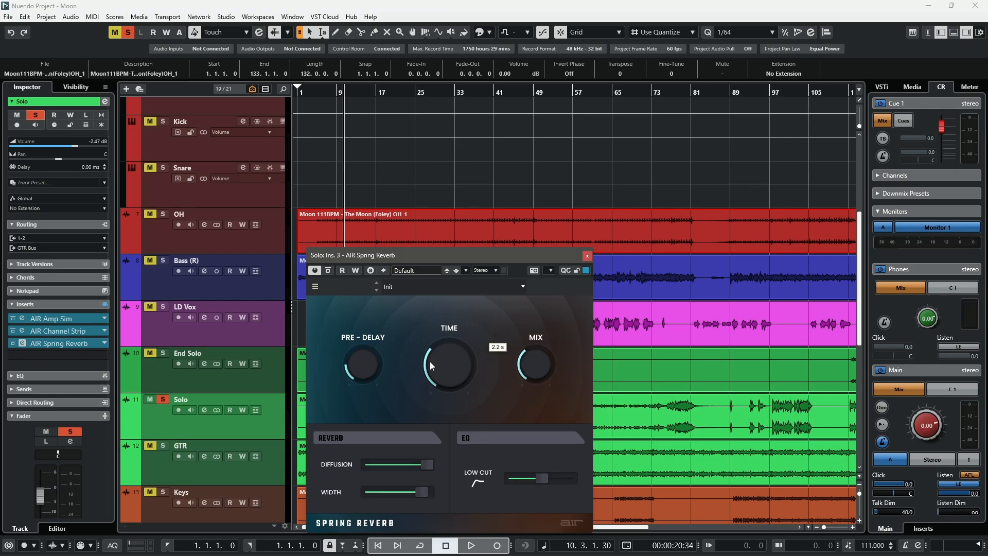
click(590, 258)
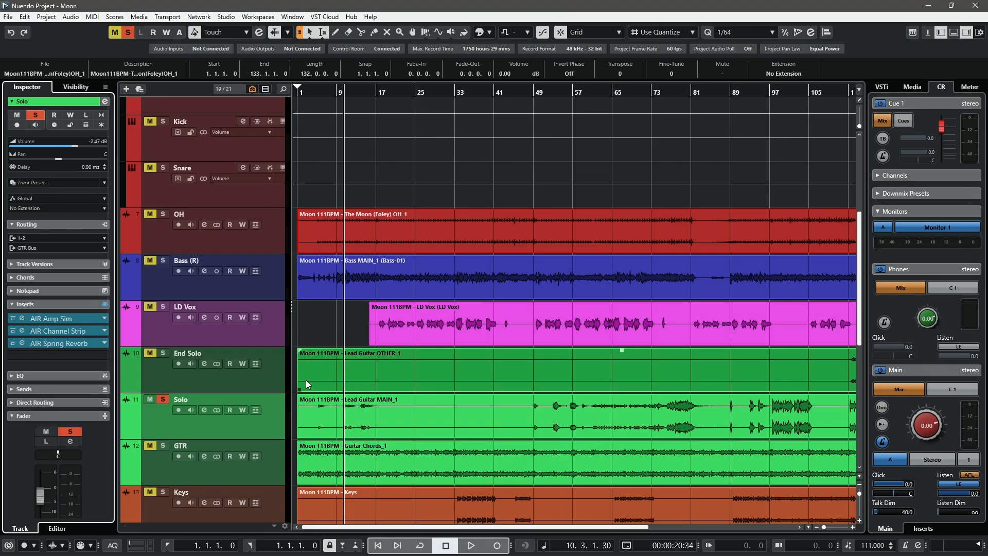
Unsolo the Solo track and play the full mix, switching its inserts off and back on to compare.
click(163, 399)
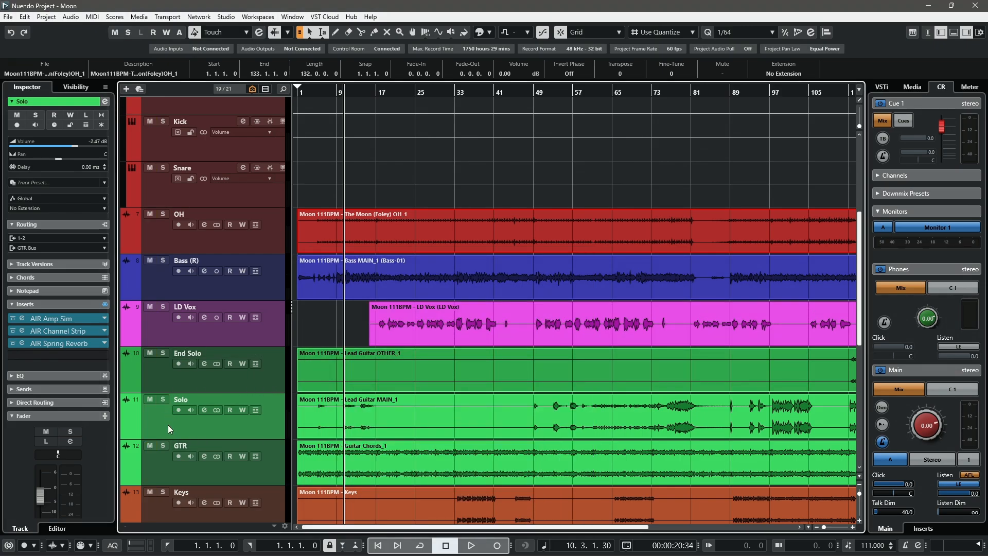
key(space)
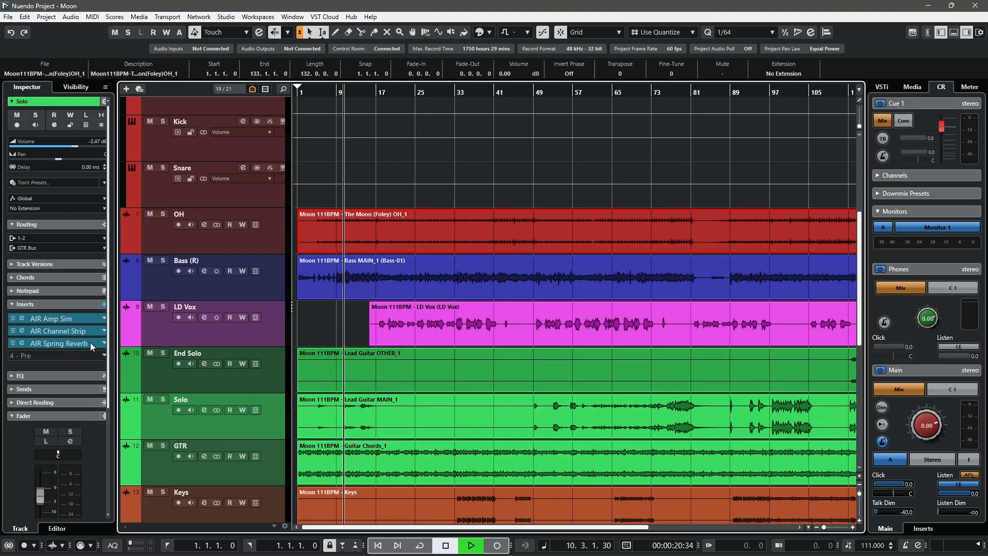
click(104, 305)
click(104, 306)
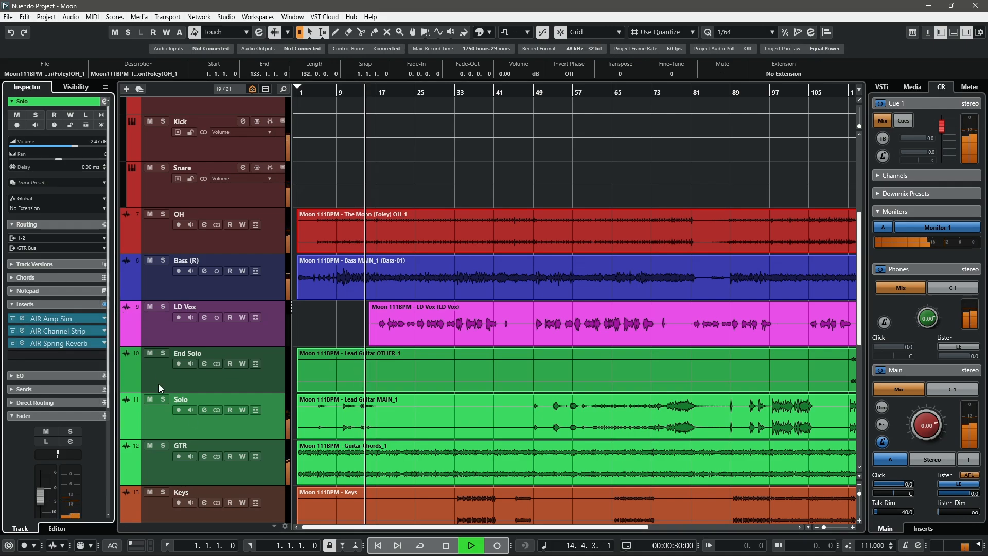
key(space)
Solo the GTR track, open its Amp Sim, Para EQ, Multi-Chorus and Channel Strip inserts, and move Channel Strip aside.
click(162, 445)
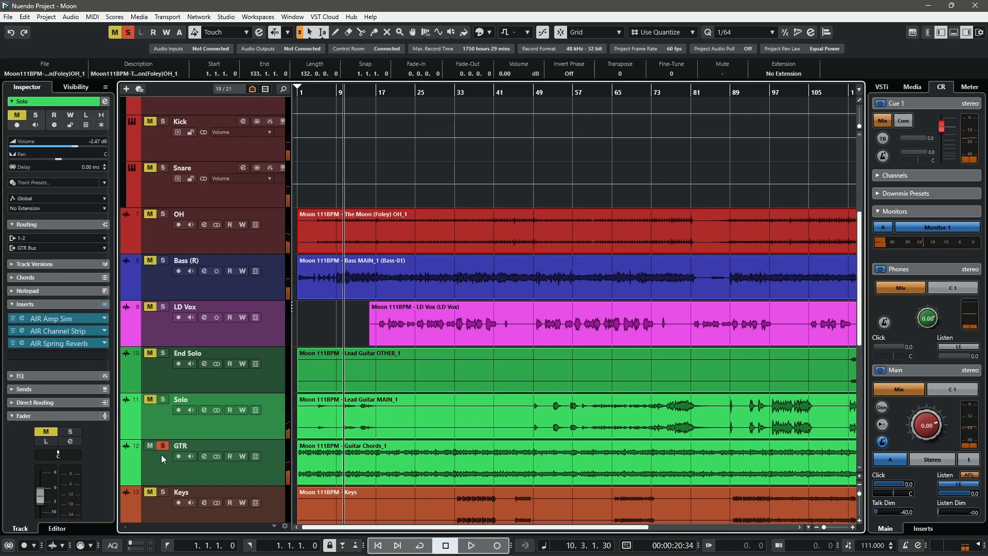
click(162, 455)
click(49, 320)
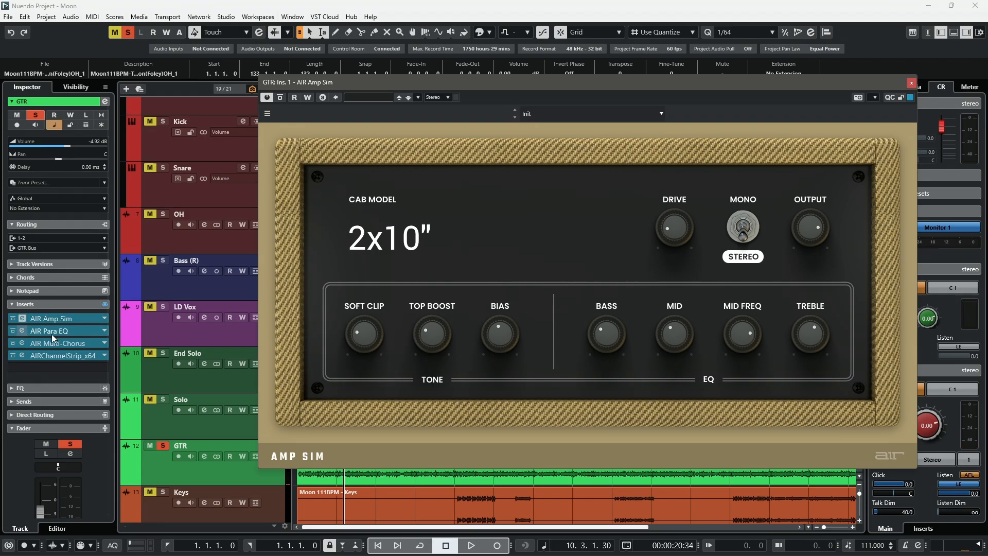
click(58, 332)
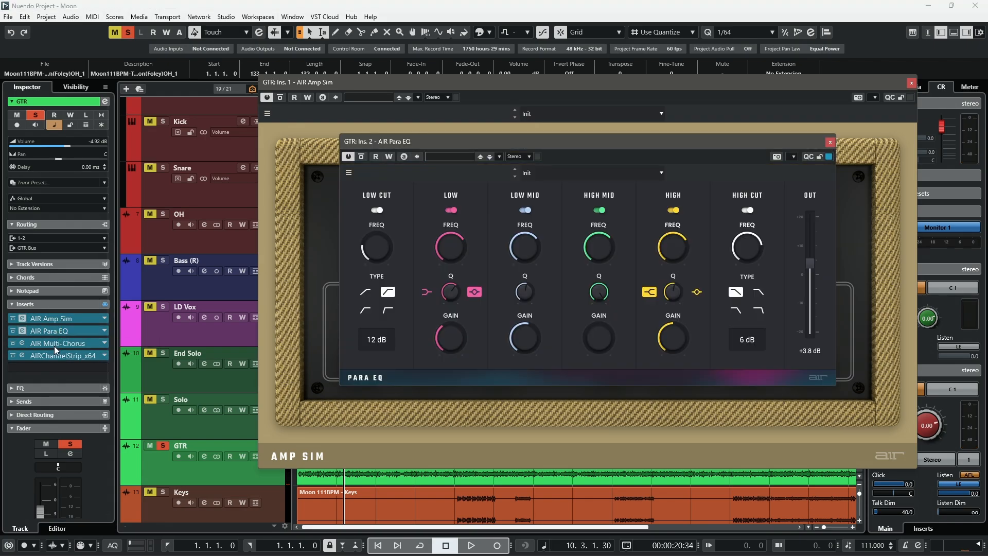
click(54, 345)
click(55, 355)
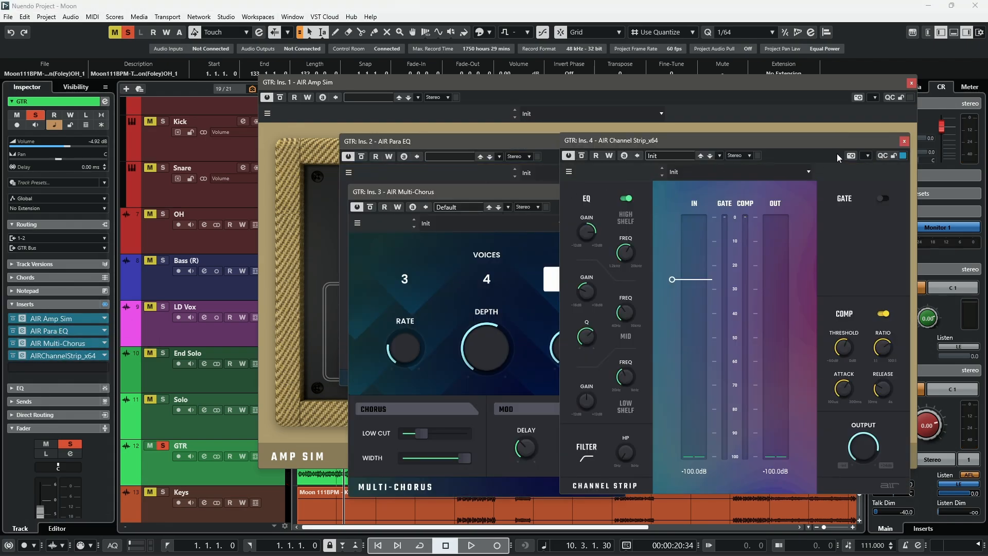
drag(909, 138, 469, 146)
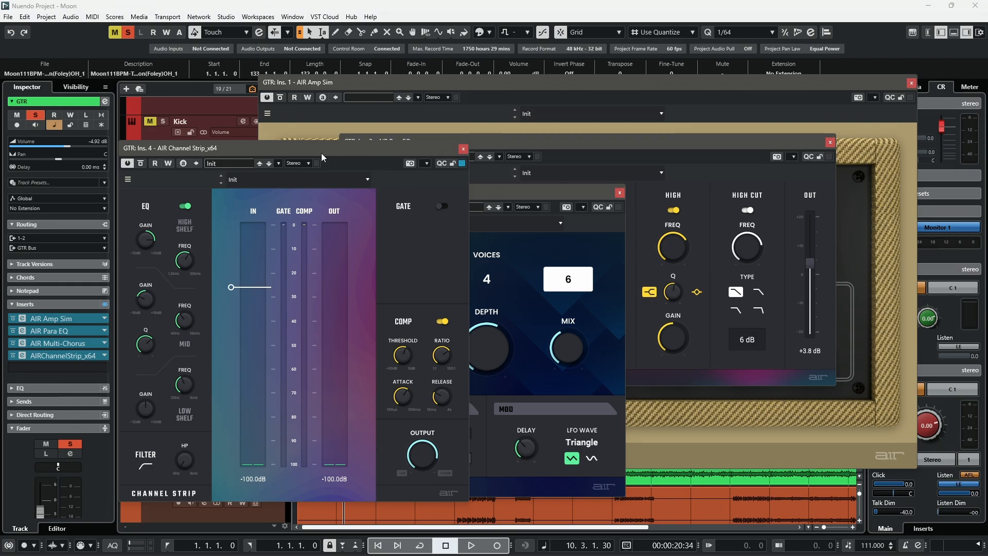
Bring the GTR track's Amp Sim forward, examine its Drive, Output, Bass and Treble settings, and close it.
click(782, 99)
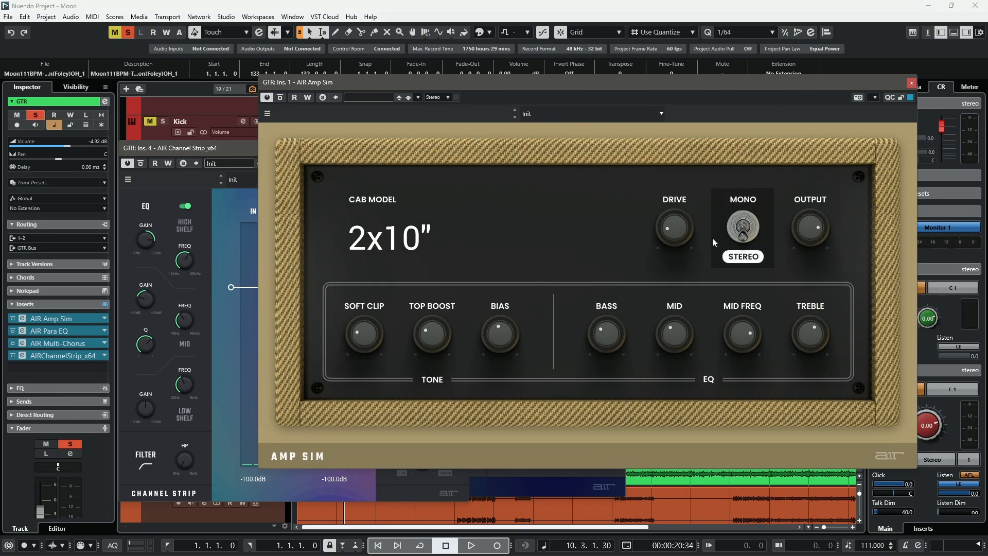
mouse_move(696, 227)
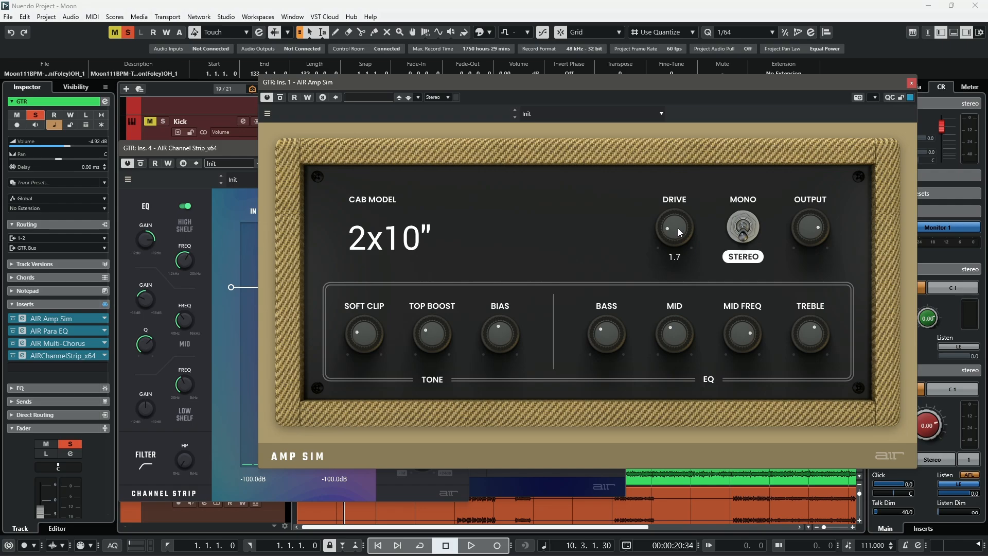
mouse_move(831, 230)
mouse_move(606, 338)
mouse_move(813, 340)
click(911, 84)
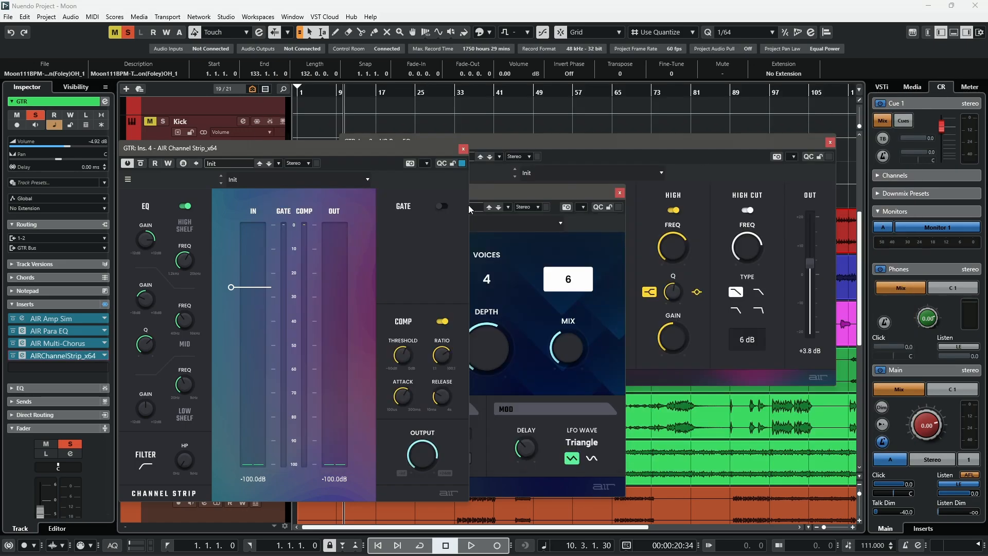
Close the GTR track's Channel Strip and Multi-Chorus windows, review Para EQ's low cut and high band gain, and close it.
click(463, 151)
click(619, 192)
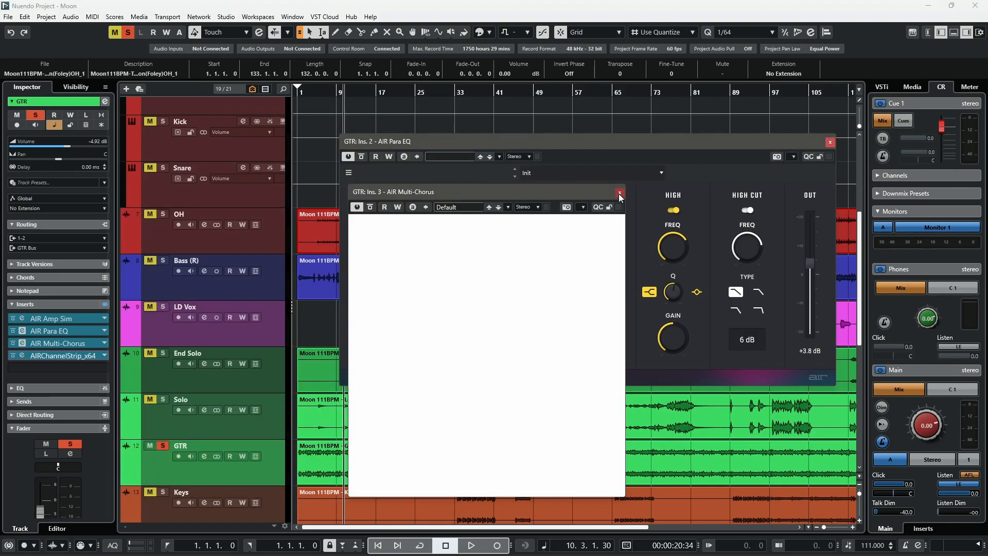
drag(672, 144, 615, 197)
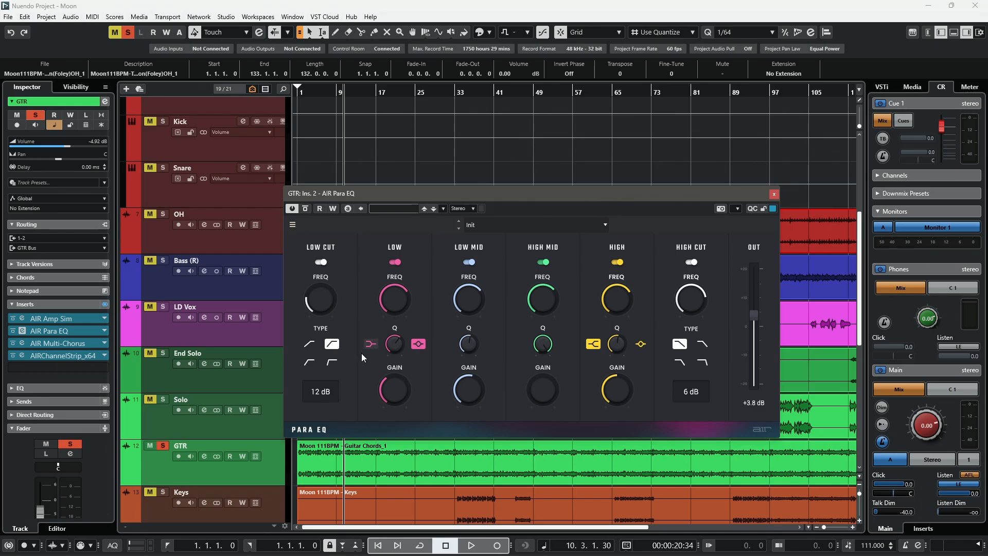
mouse_move(328, 297)
mouse_move(615, 405)
click(773, 193)
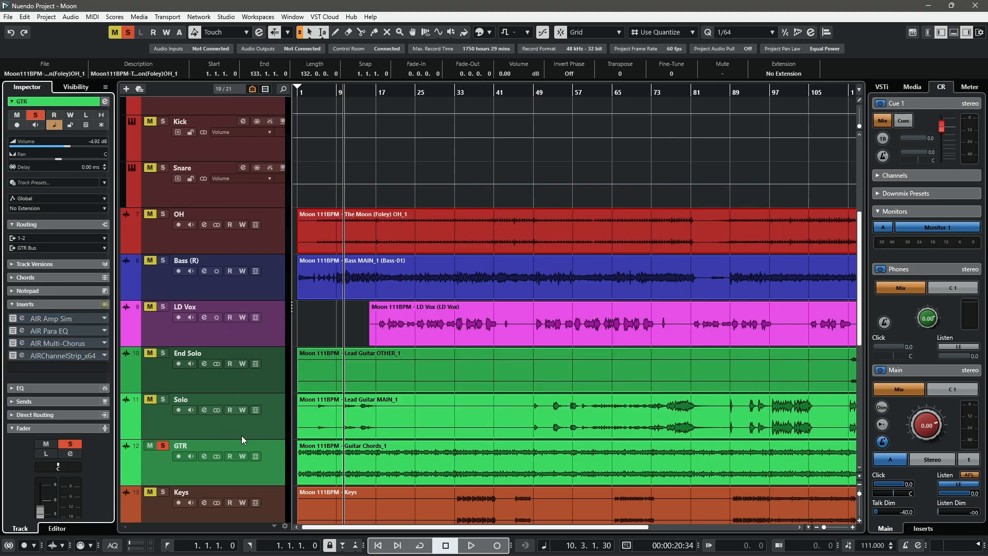
With all GTR inserts bypassed, audition the track soloed and within the full mix, then solo it again.
key(space)
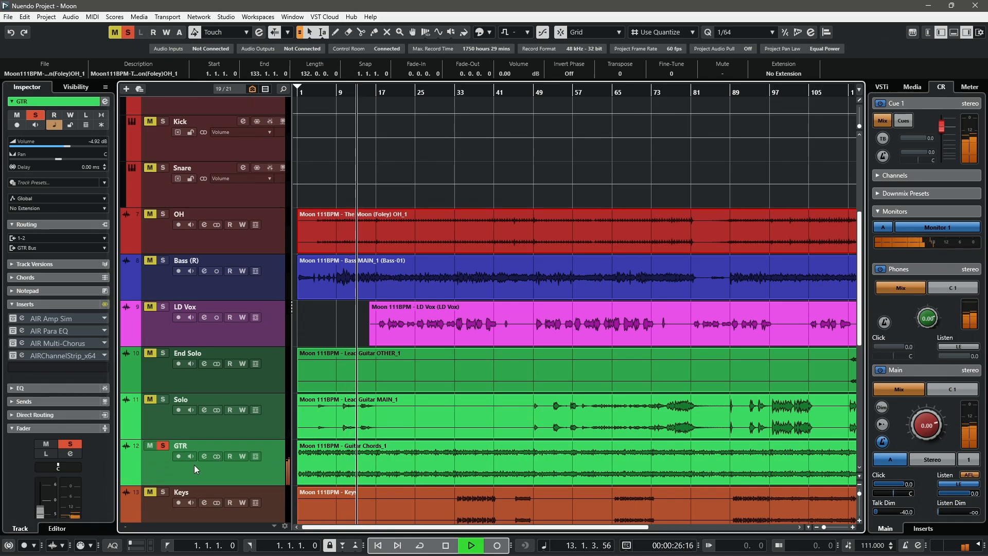
key(space)
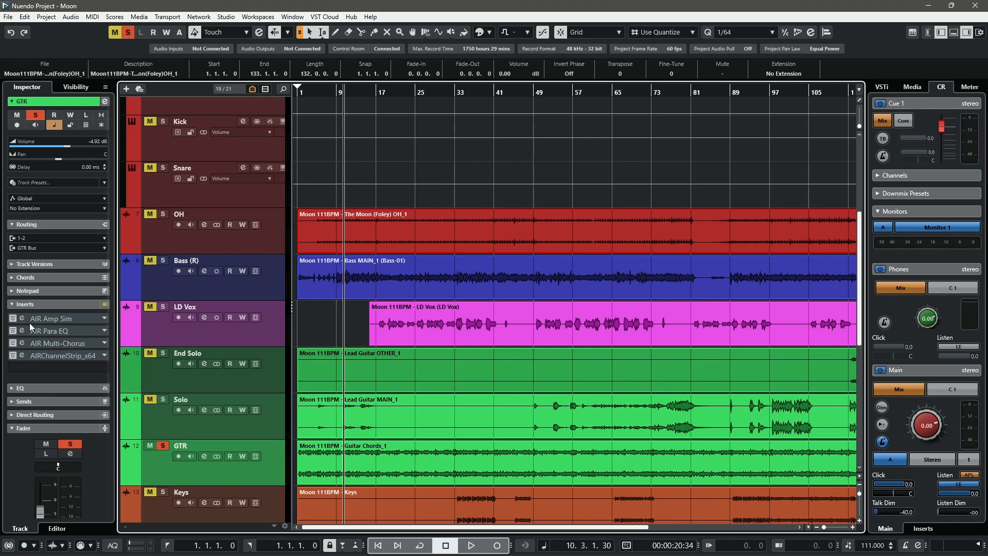
click(162, 446)
key(space)
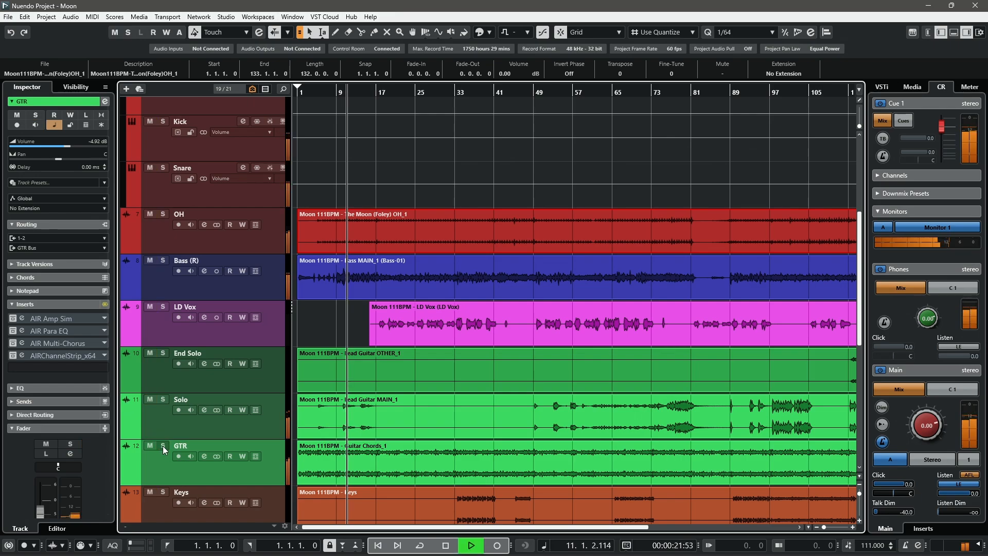
key(space)
click(163, 446)
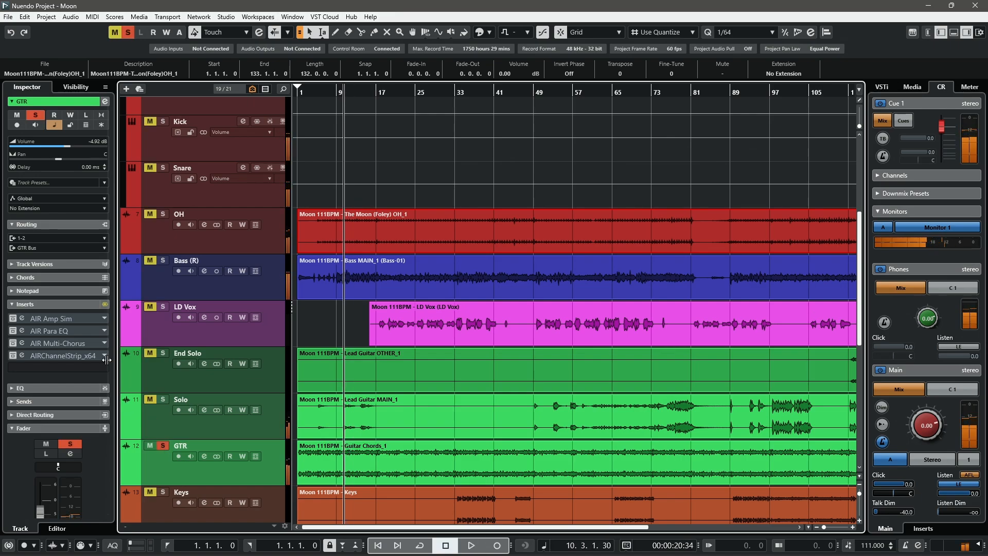
Reopen the Amp Sim, Para EQ, Multi-Chorus and Channel Strip plug-in windows of the GTR track.
click(22, 319)
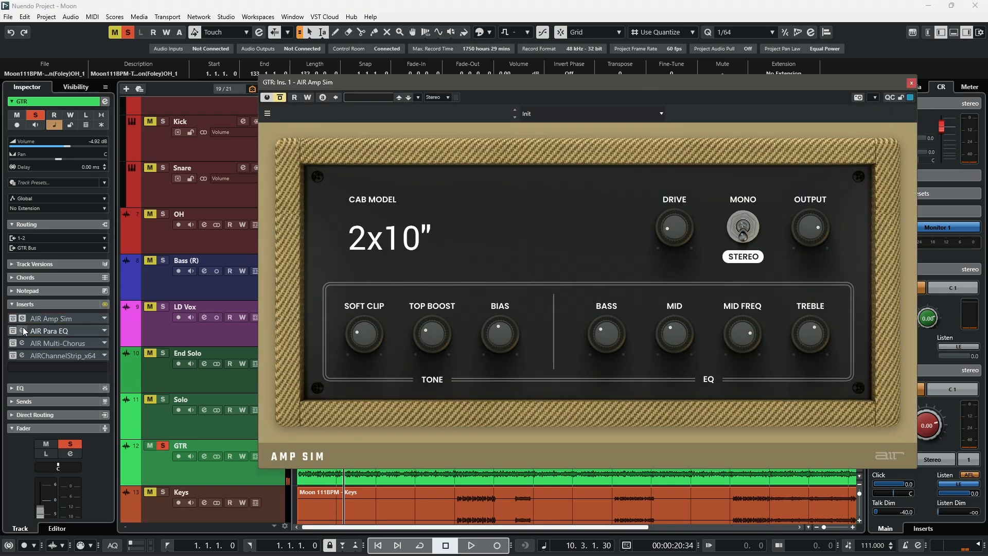
click(22, 331)
click(22, 343)
click(22, 355)
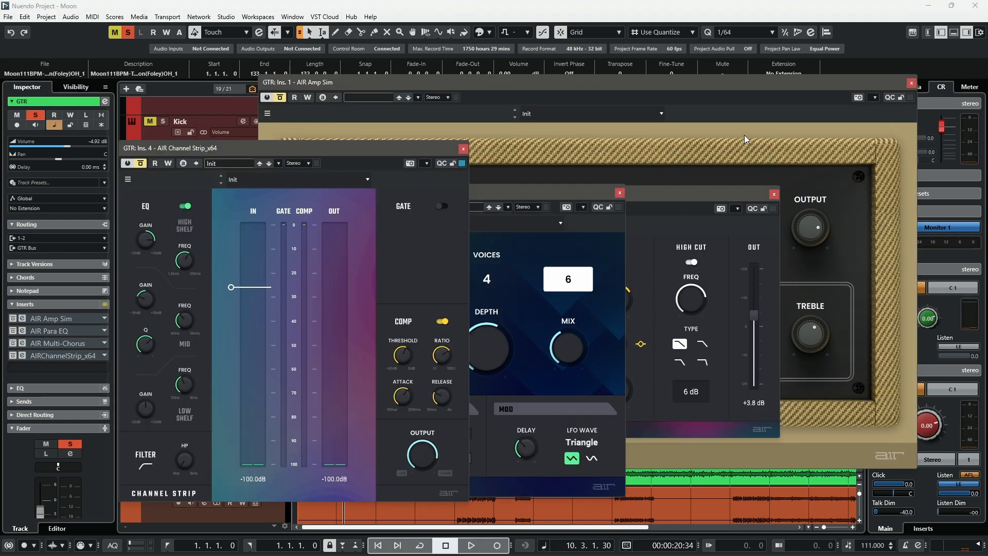
Activate only Amp Sim on the GTR track, audition it in playback, and close its window.
click(599, 133)
key(space)
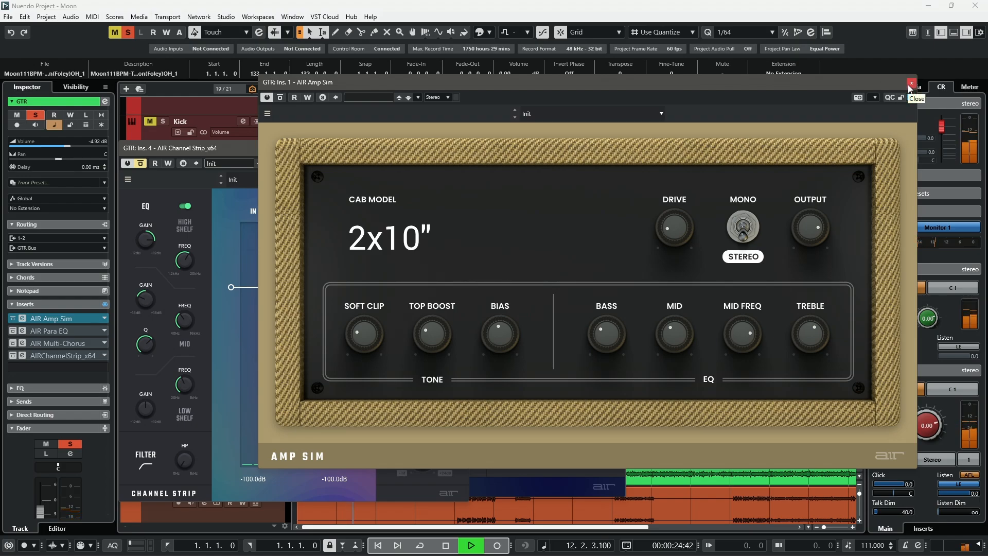
key(space)
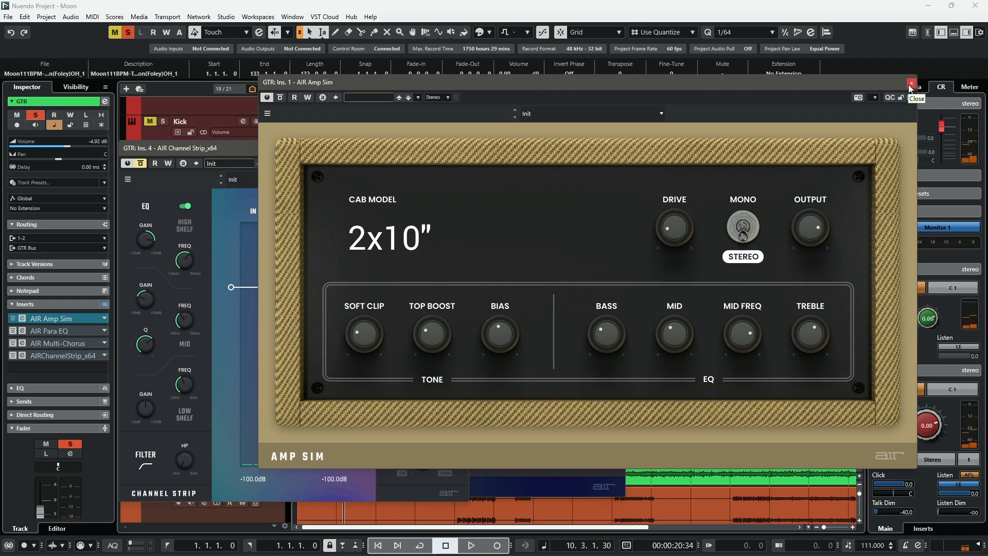
click(910, 84)
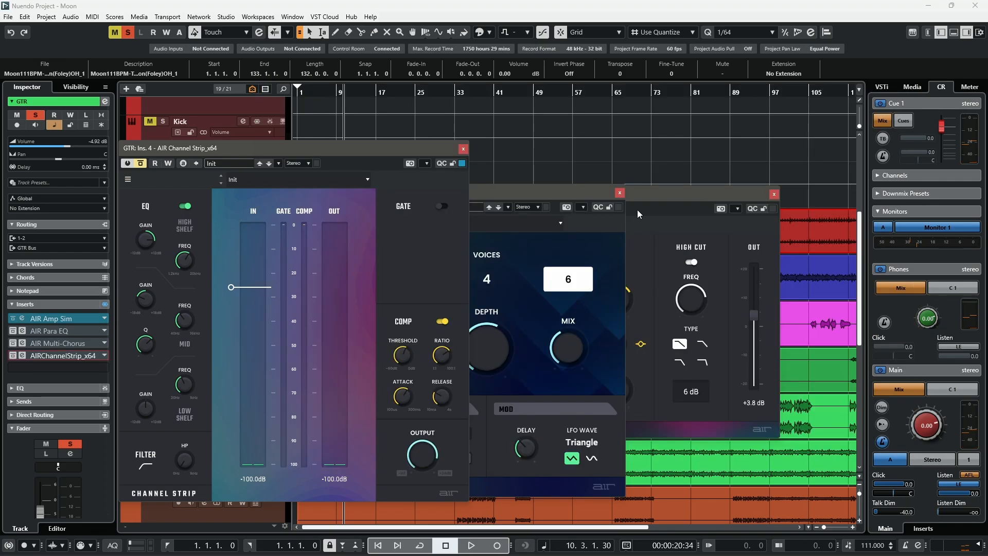
Bring the GTR track's Para EQ forward, activate it, and toggle its bypass during playback to compare.
click(627, 221)
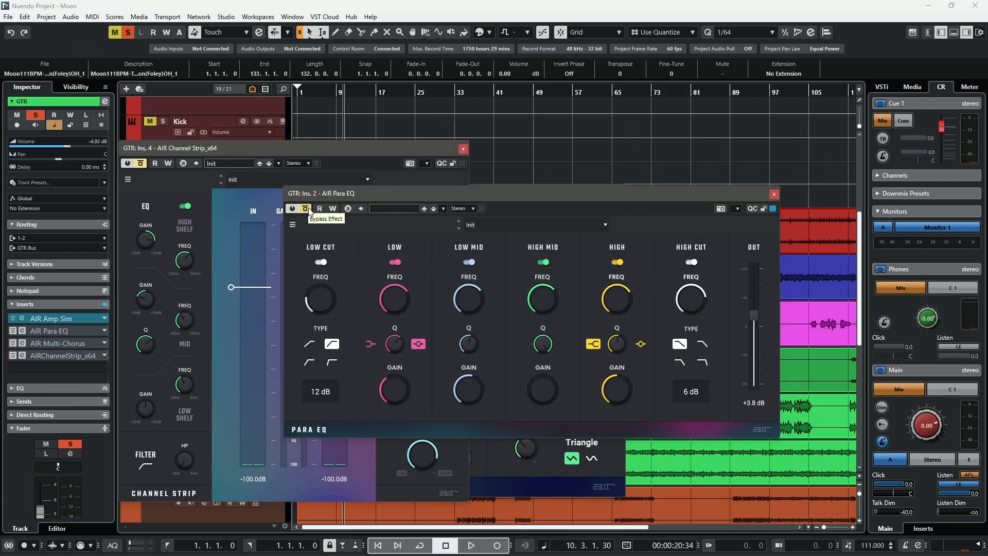
key(space)
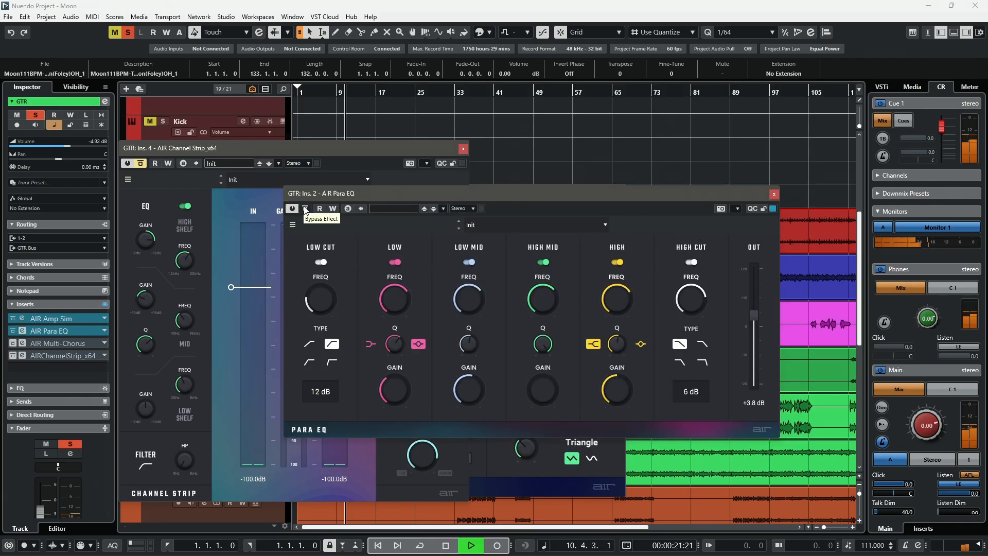
click(304, 211)
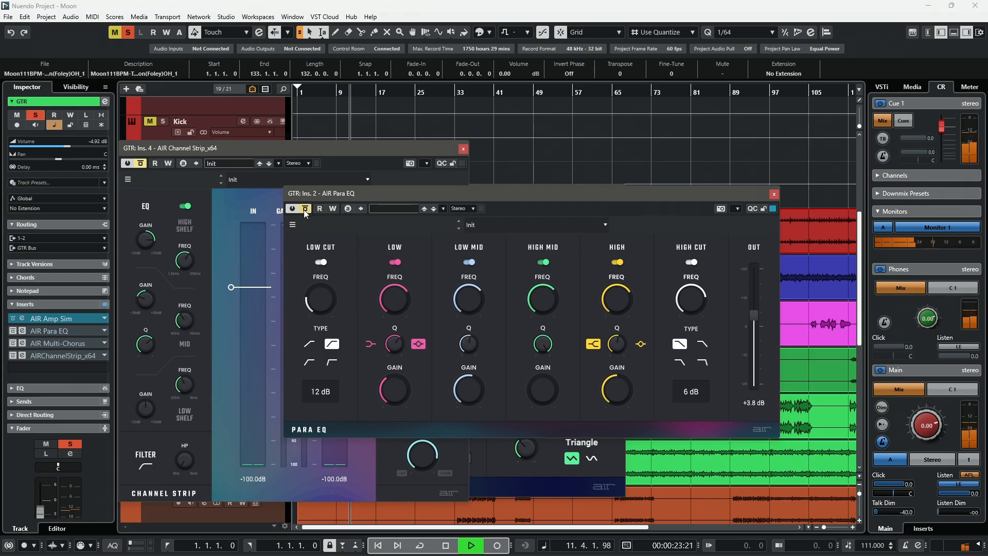
click(304, 210)
key(space)
Toggle the bypass of all GTR inserts to compare the track during playback, and close the Para EQ window.
click(106, 305)
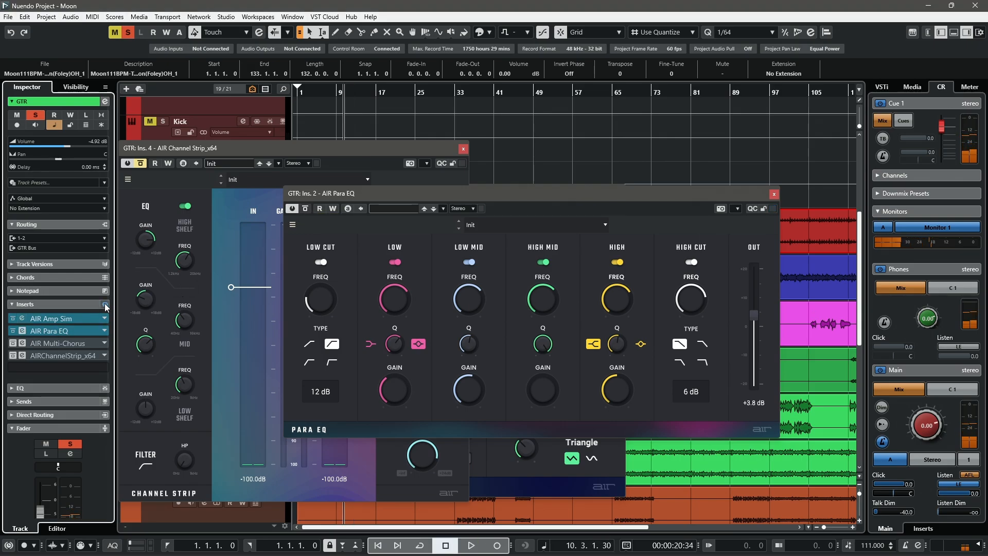
key(space)
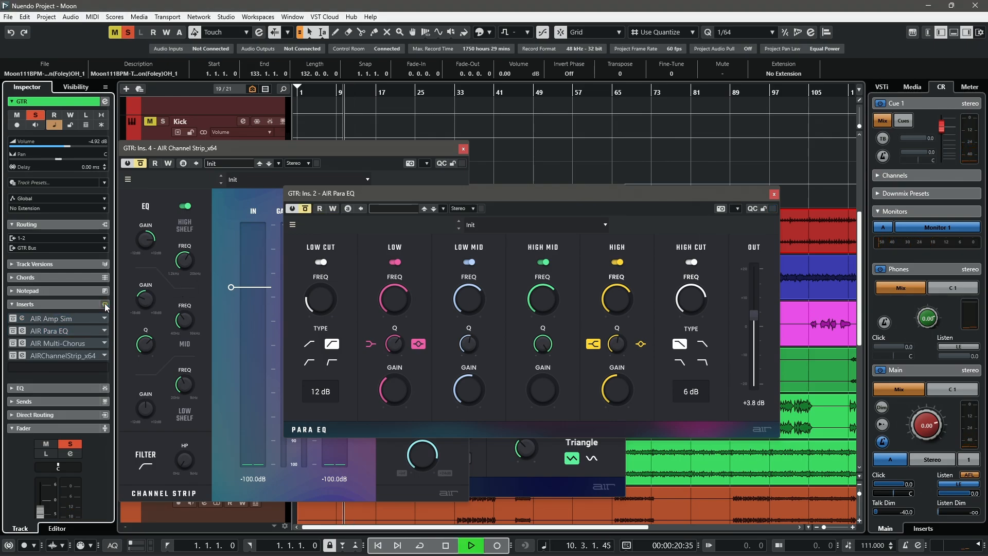
click(106, 305)
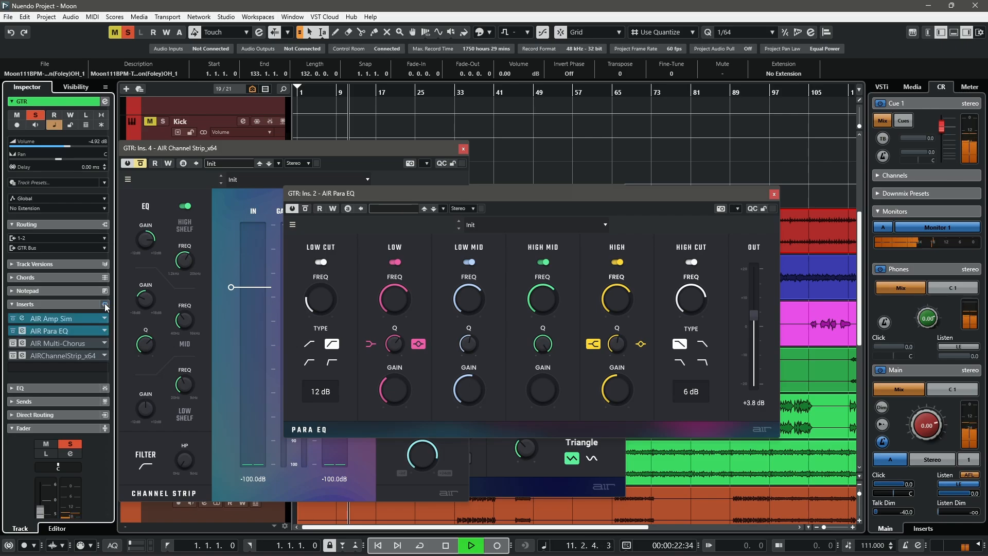
click(773, 194)
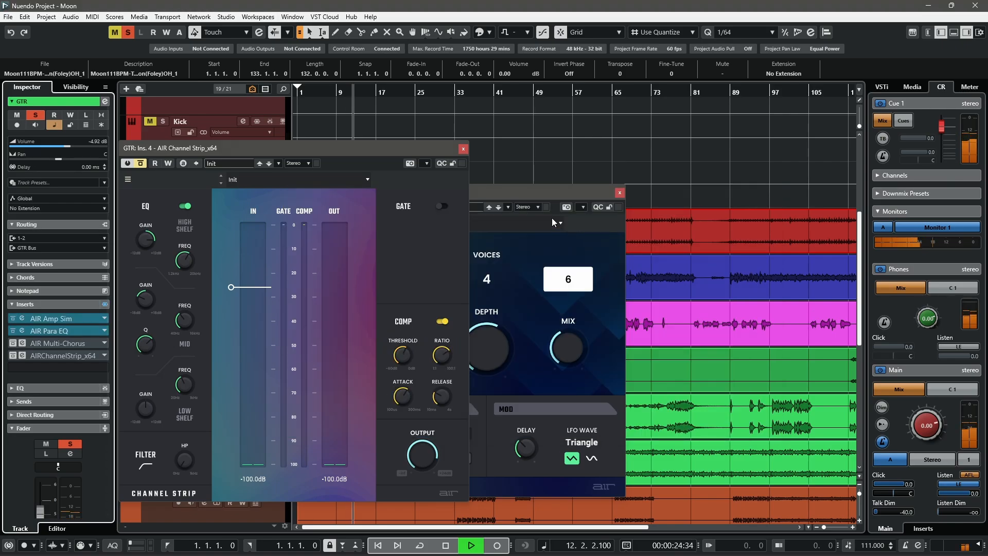
Move the Multi-Chorus window beside Channel Strip and activate both plug-ins in turn while the GTR track plays.
drag(532, 191, 702, 193)
key(space)
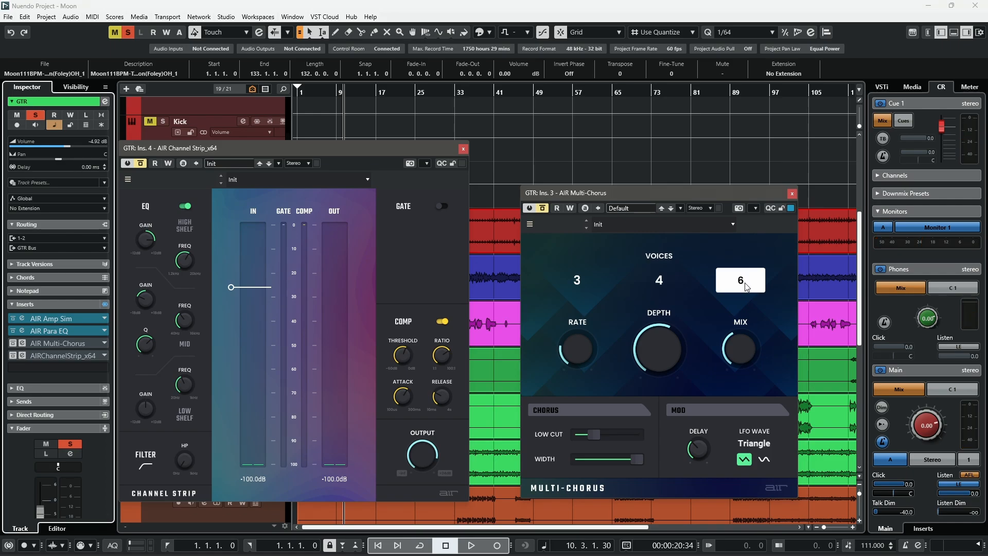
mouse_move(671, 355)
mouse_move(746, 351)
mouse_move(639, 464)
key(space)
click(543, 209)
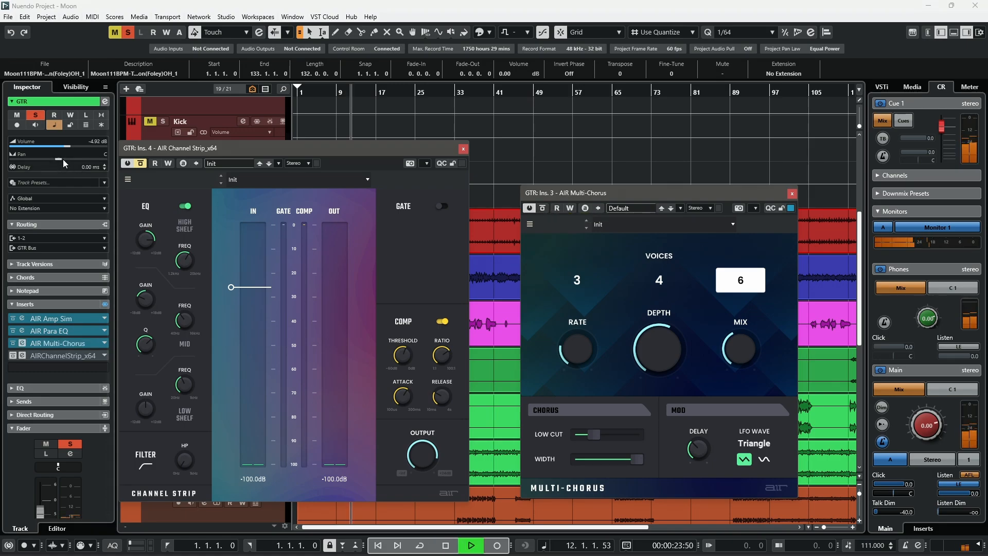
click(141, 164)
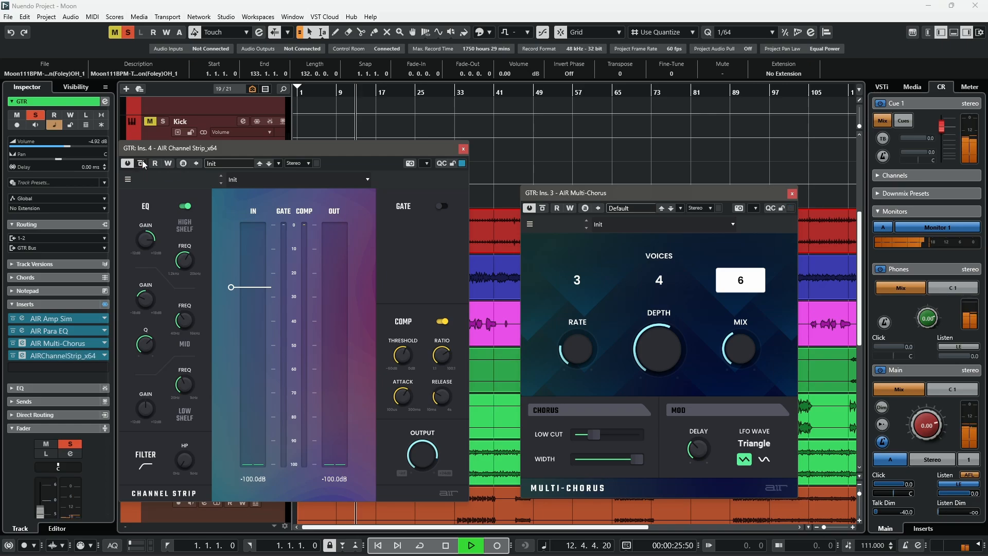
Compare the GTR track with the complete insert chain bypassed and active, then close the Multi-Chorus and Channel Strip windows.
click(106, 305)
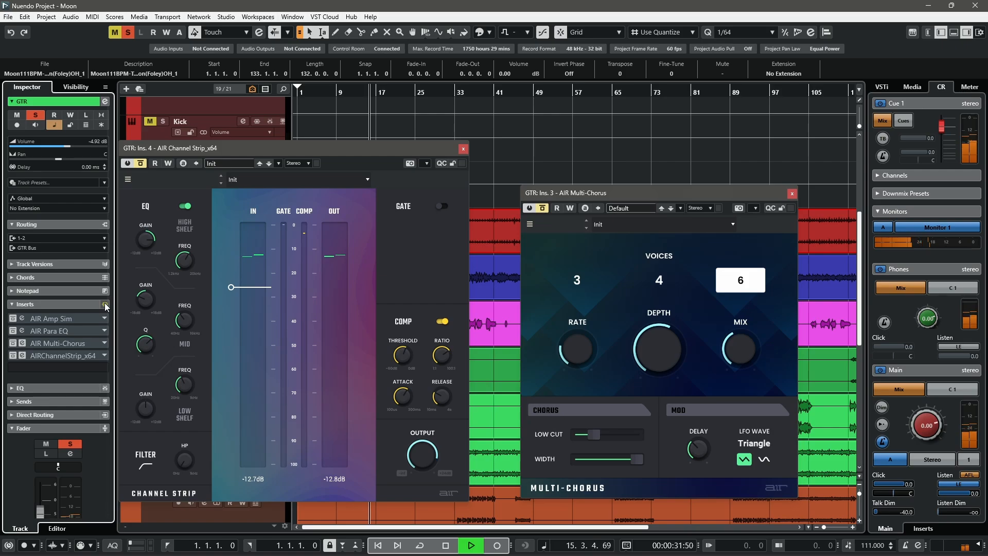
key(space)
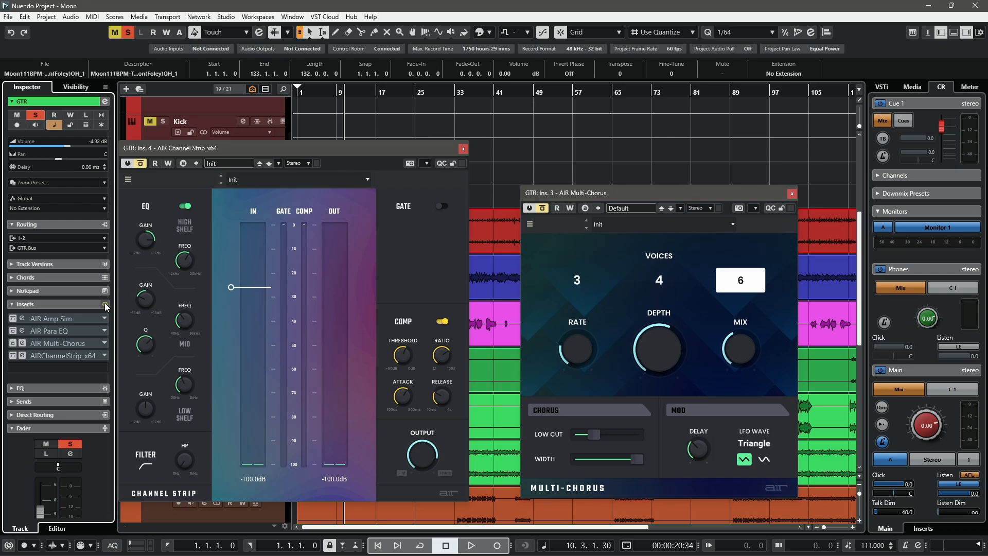
key(space)
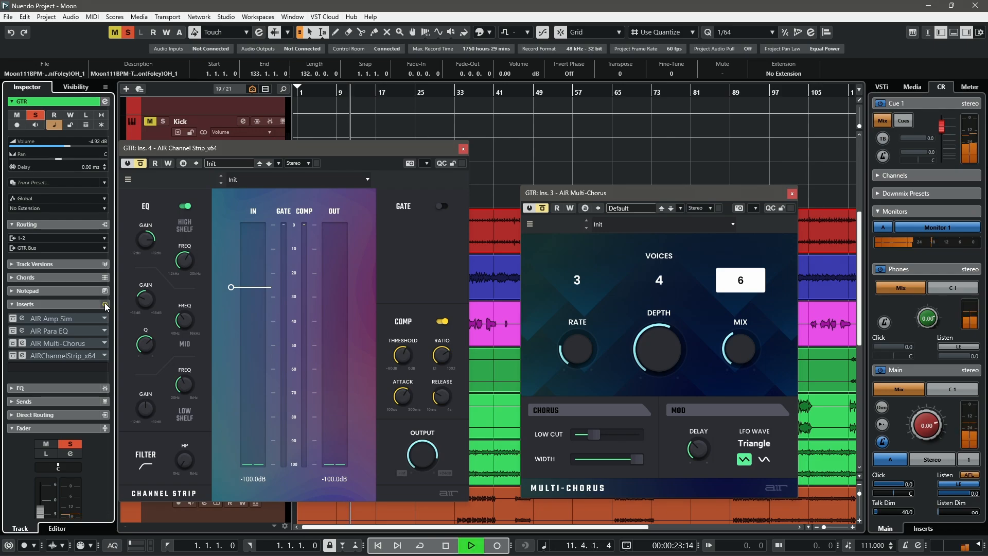
click(106, 304)
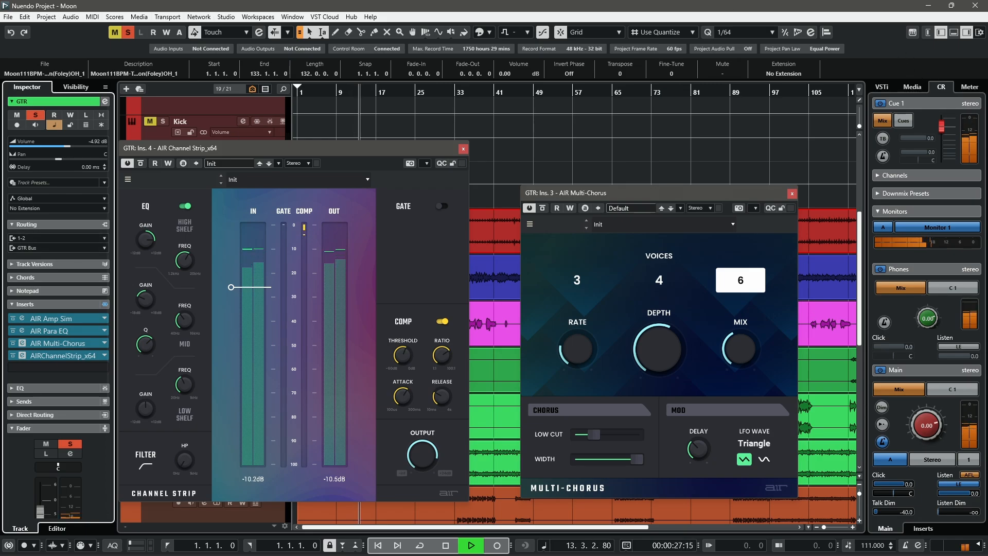
key(space)
click(792, 193)
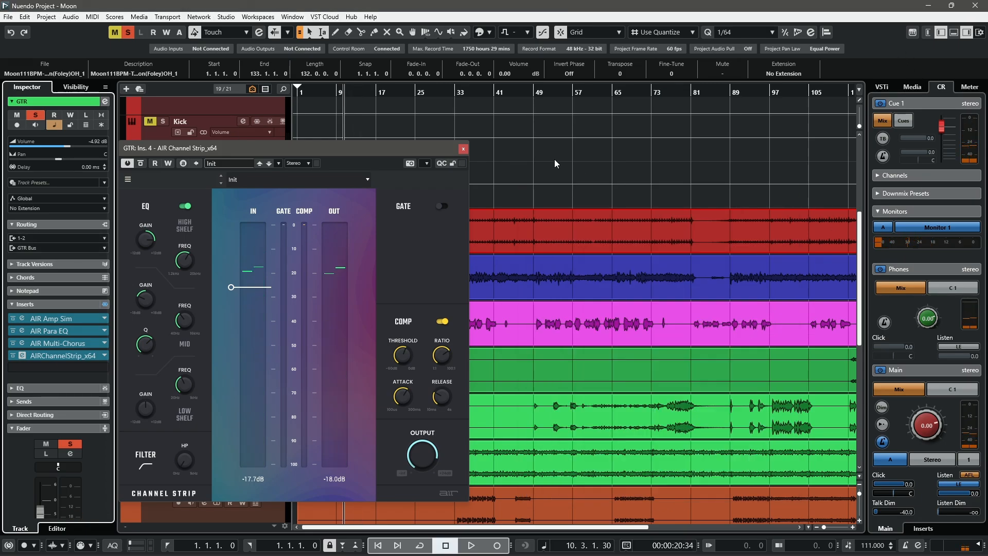
click(463, 149)
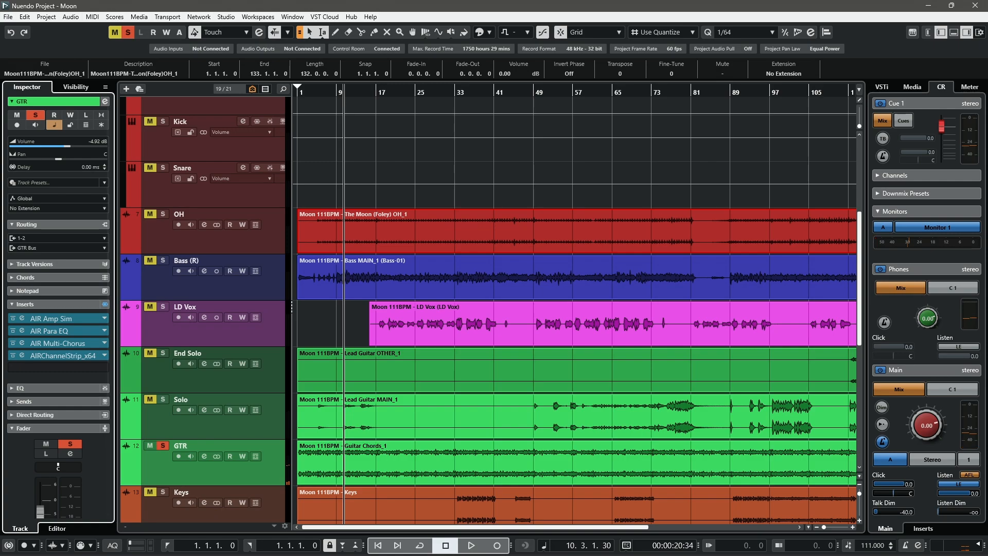
Solo the Keys track with the playhead at about bar 34, and open its Para EQ and Spring Reverb windows.
scroll(566, 298, down, 4)
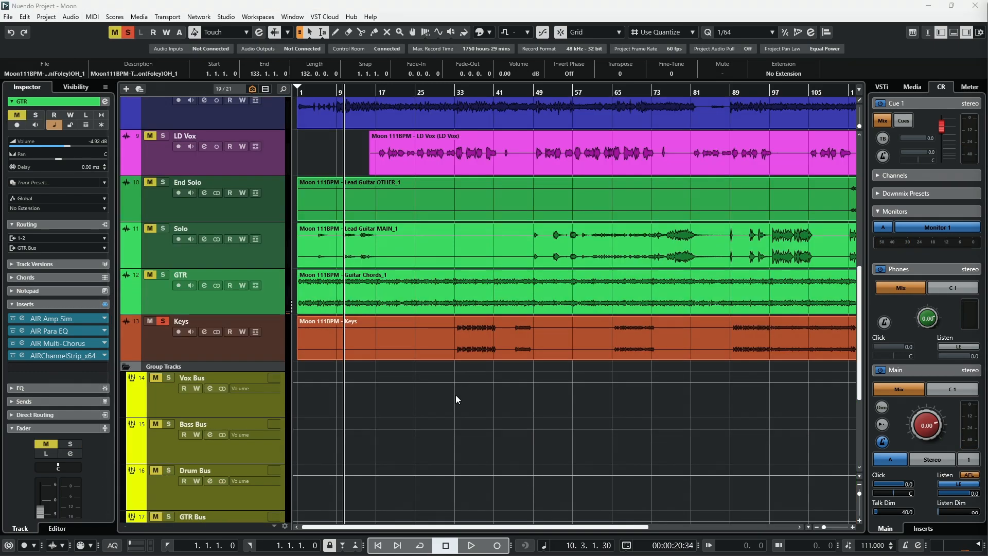
click(460, 371)
click(463, 410)
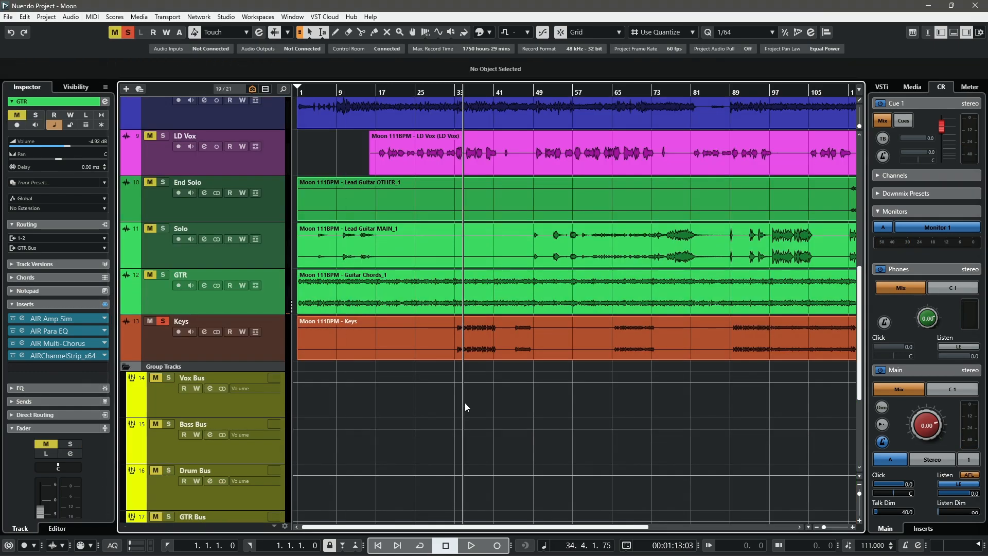
click(173, 352)
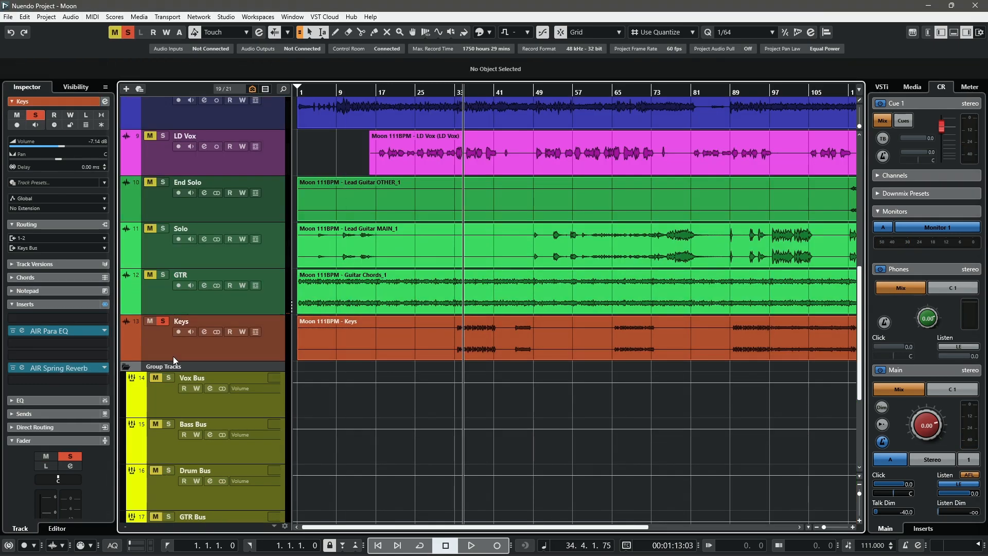
click(53, 333)
click(50, 370)
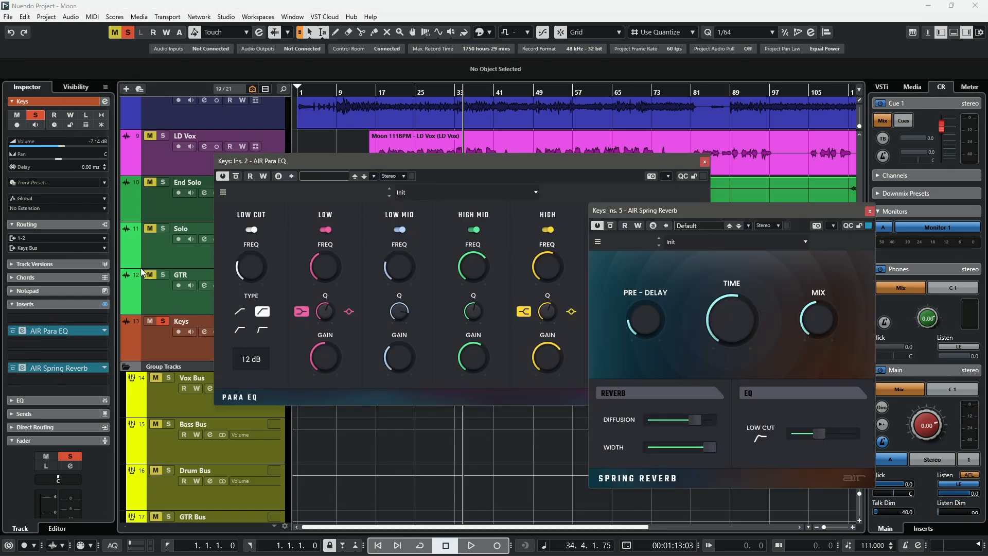
Play the Keys track with all inserts bypassed and with them active, then close both plug-in windows and stop playback.
click(105, 305)
key(space)
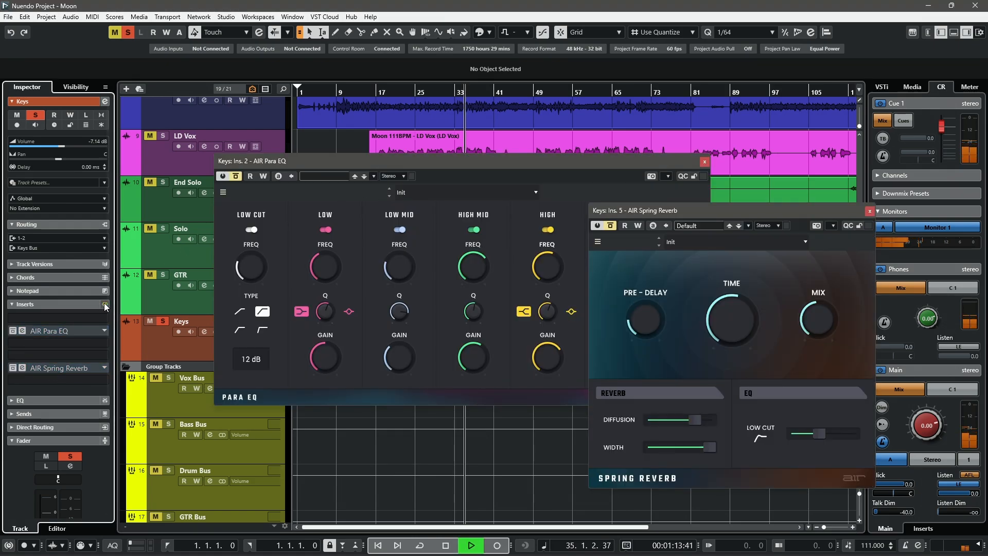
click(105, 304)
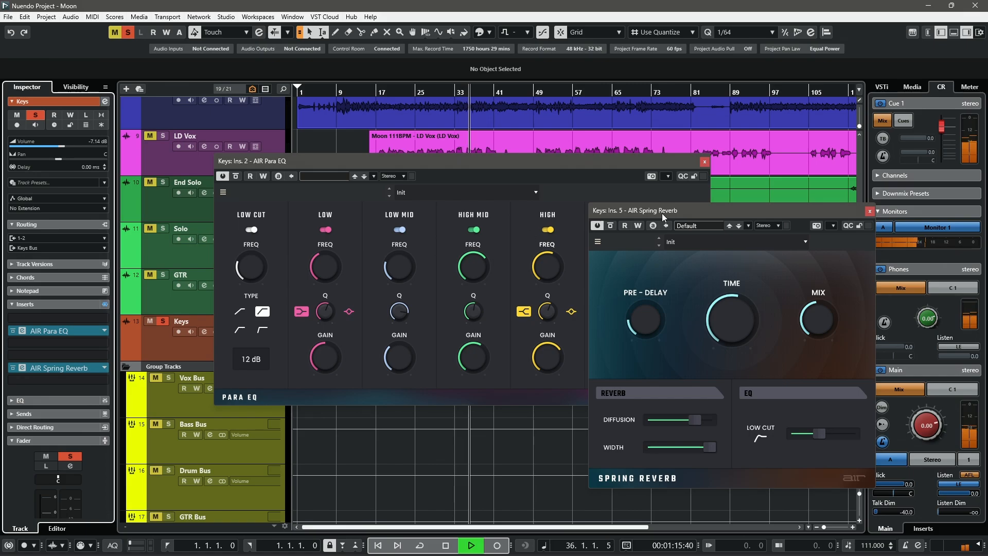
click(869, 211)
click(704, 161)
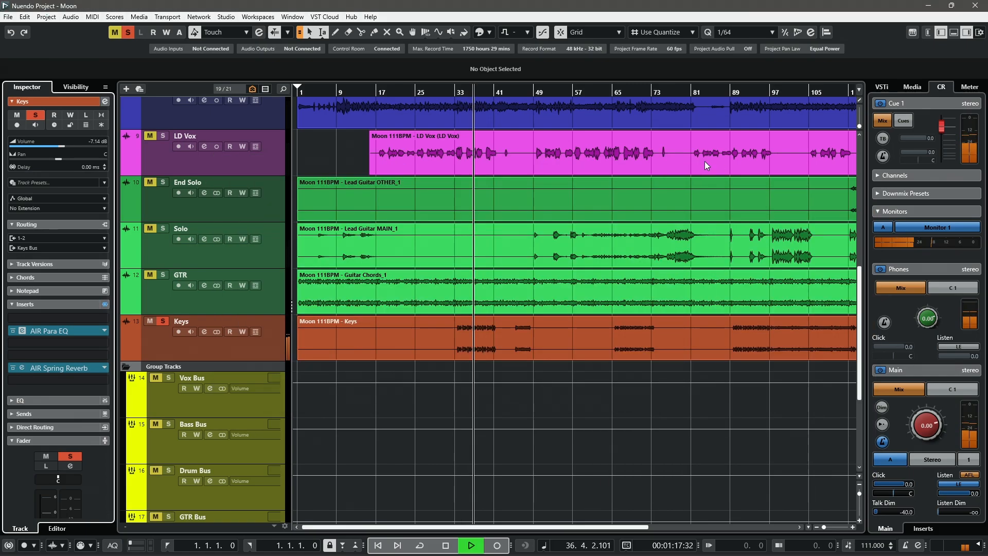
key(space)
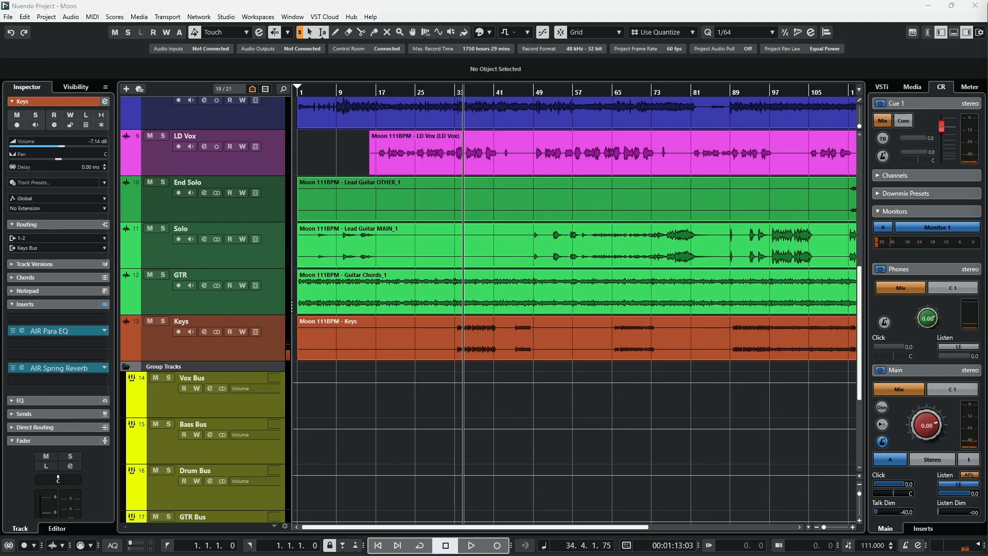
Solo the Vox Bus and place the playhead at about bar 49, where the second vocal section begins.
click(214, 399)
key(s)
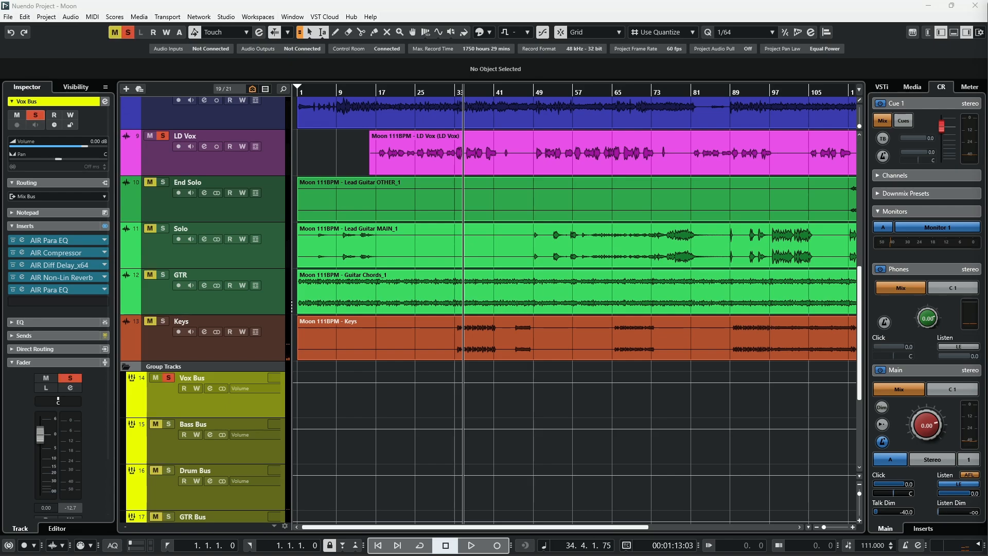
scroll(415, 341, up, 4)
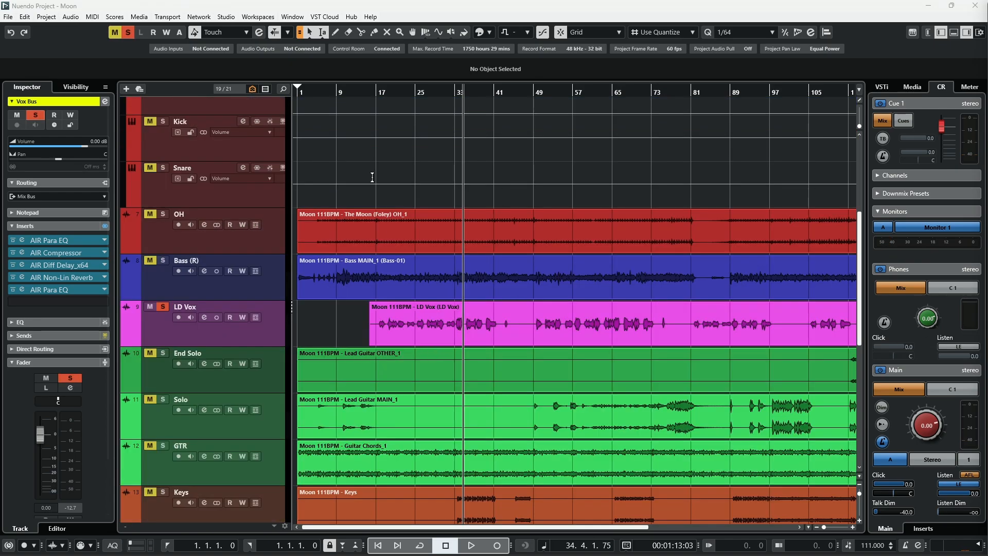
click(534, 202)
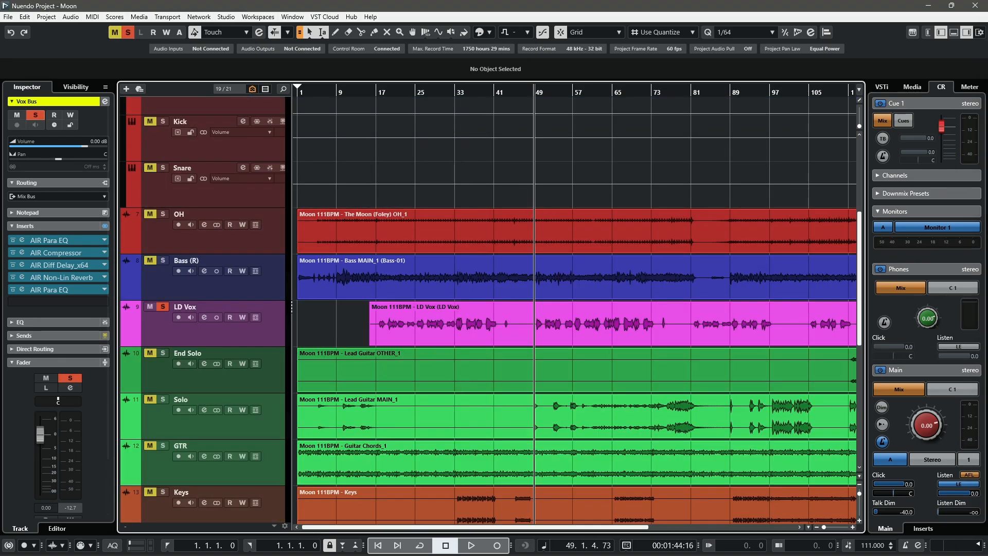
Play the vocals with all Vox Bus inserts bypassed, and open the first Para EQ window clear of the LD Vox track.
click(104, 226)
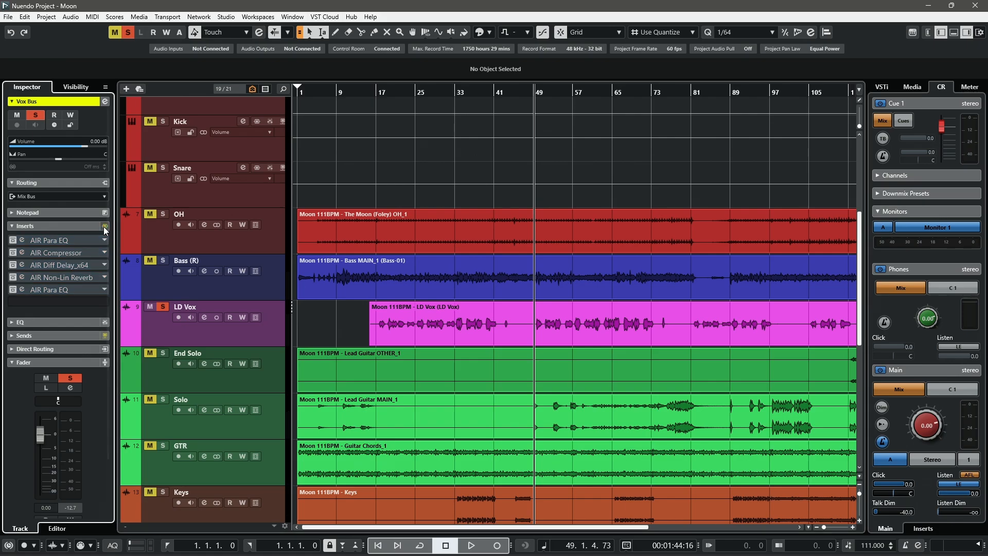
key(space)
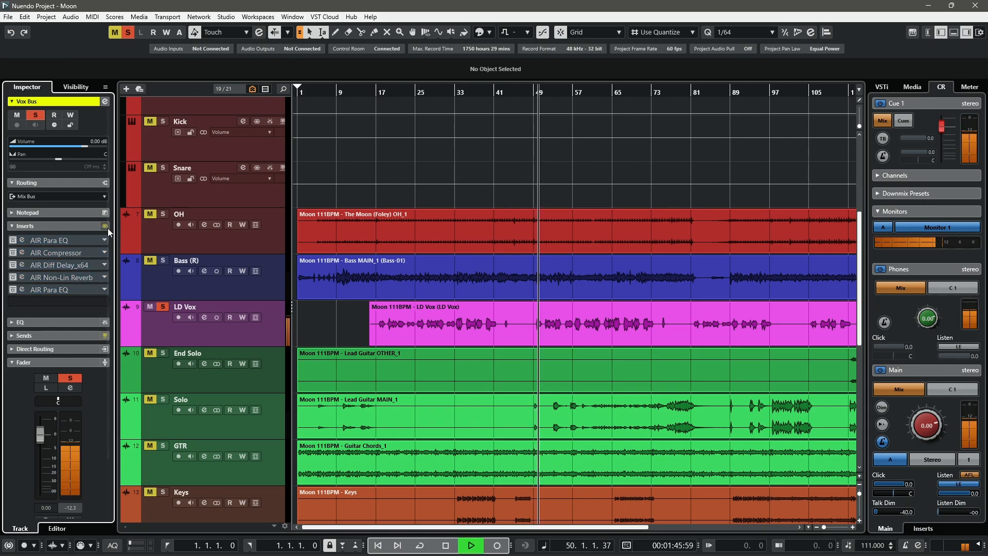
click(45, 241)
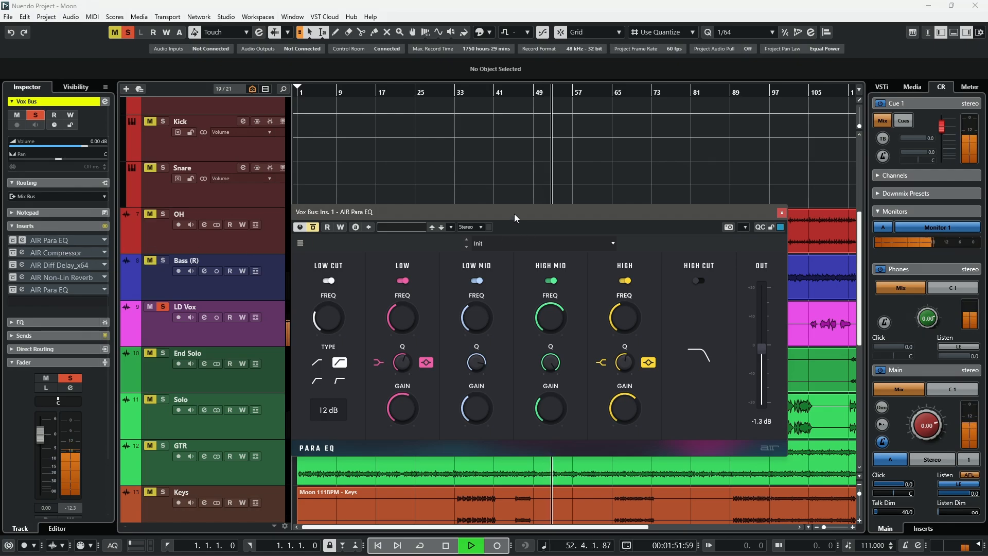
drag(514, 214, 573, 361)
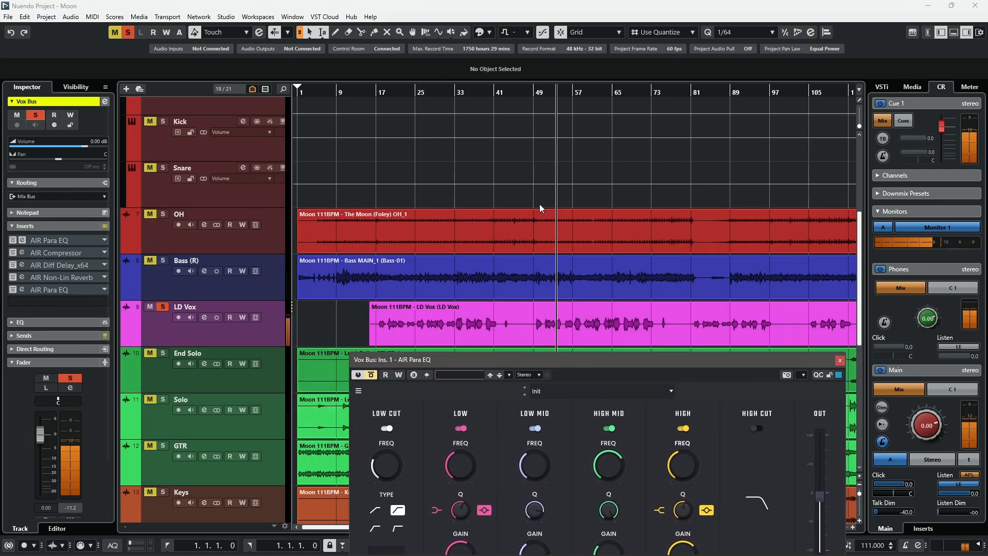
Activate only the first Para EQ on the Vox Bus and audition the vocals from the entry near bar 49.
key(h)
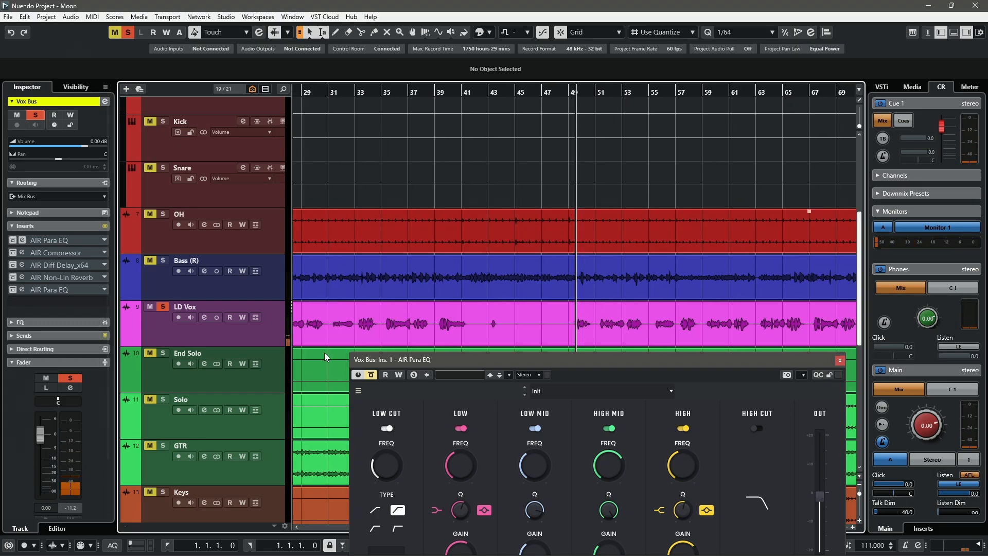
drag(588, 357, 583, 198)
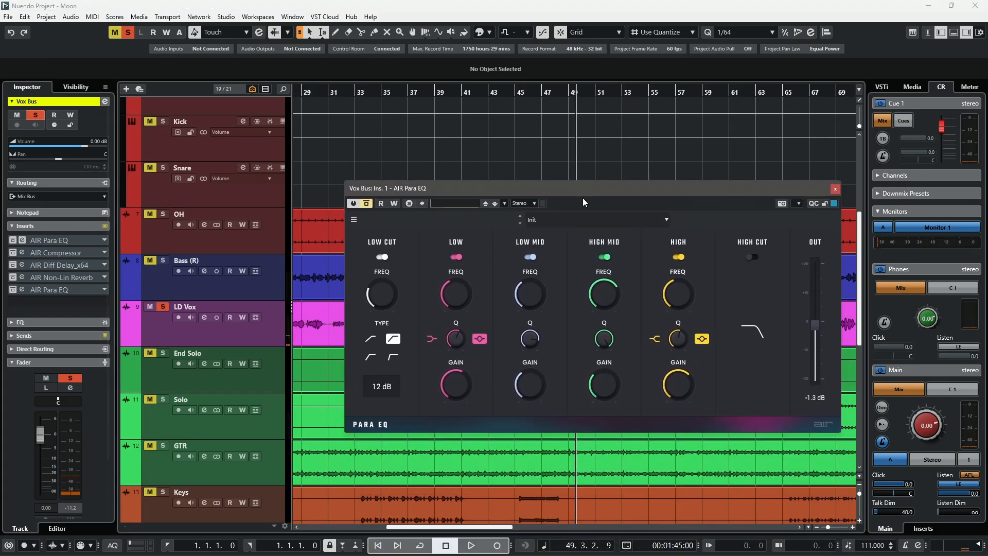
click(367, 203)
key(space)
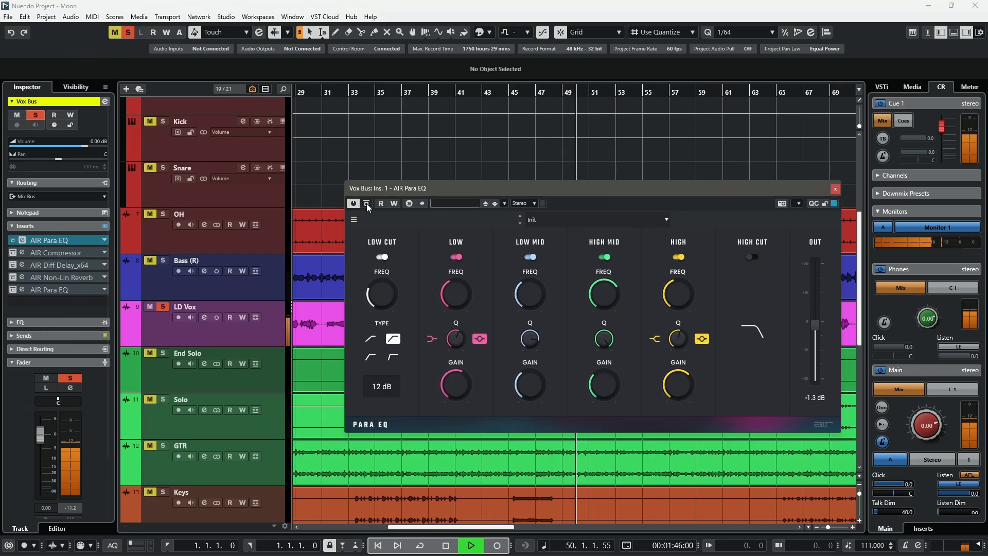
key(space)
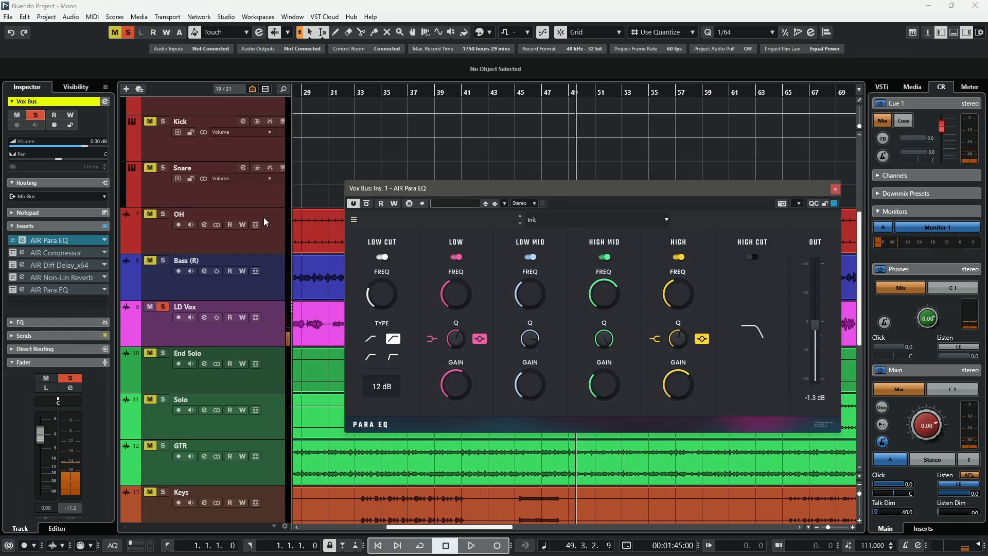
Open the Vox Bus Compressor, activate it, and audition the vocals through Para EQ and Compressor.
click(22, 252)
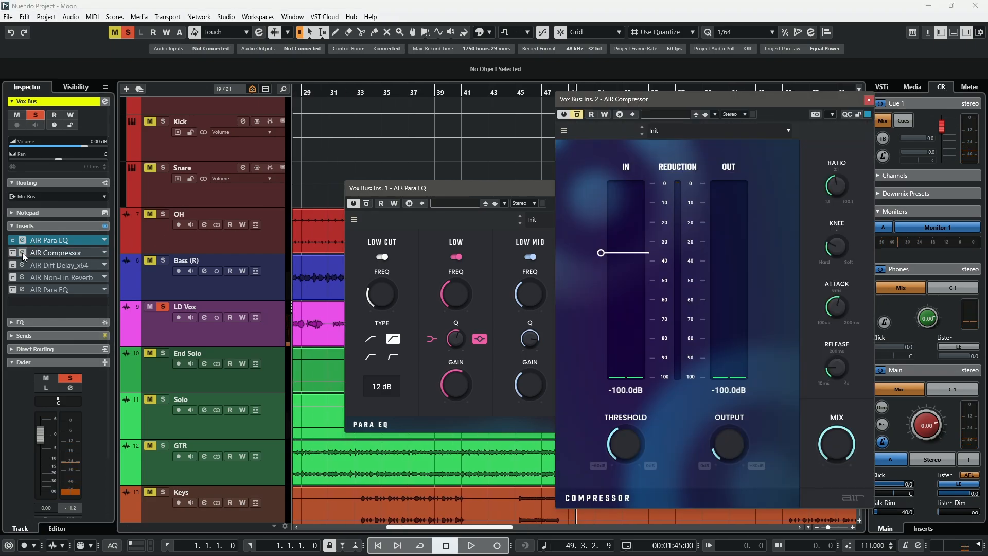
click(22, 252)
click(23, 252)
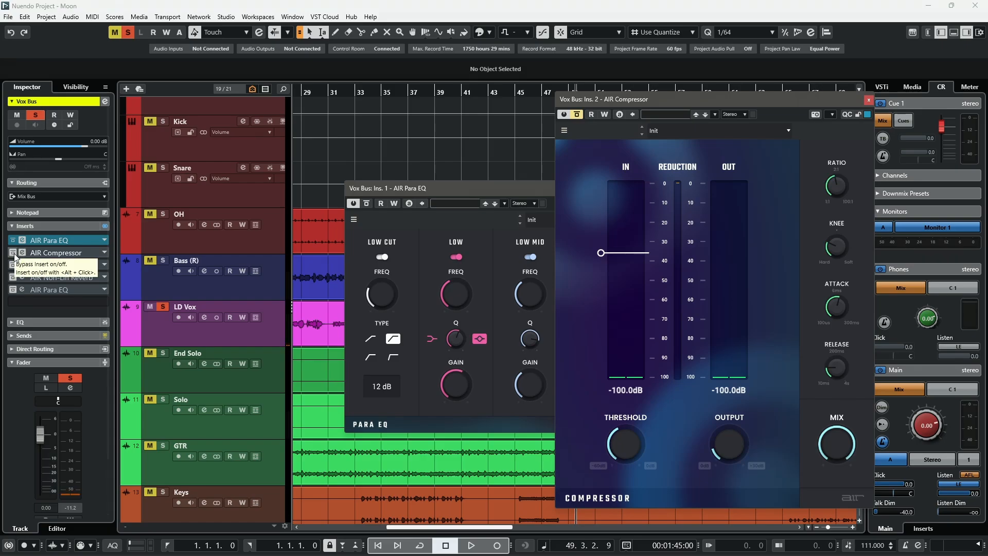
key(space)
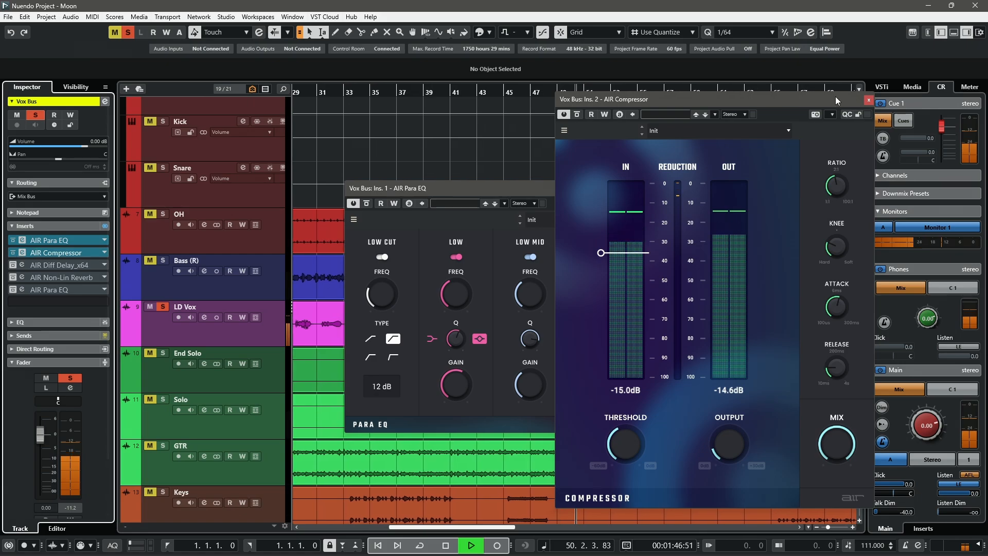
Close the Compressor and Para EQ windows, and open the Vox Bus Diff Delay window with playback stopped.
click(869, 100)
click(835, 189)
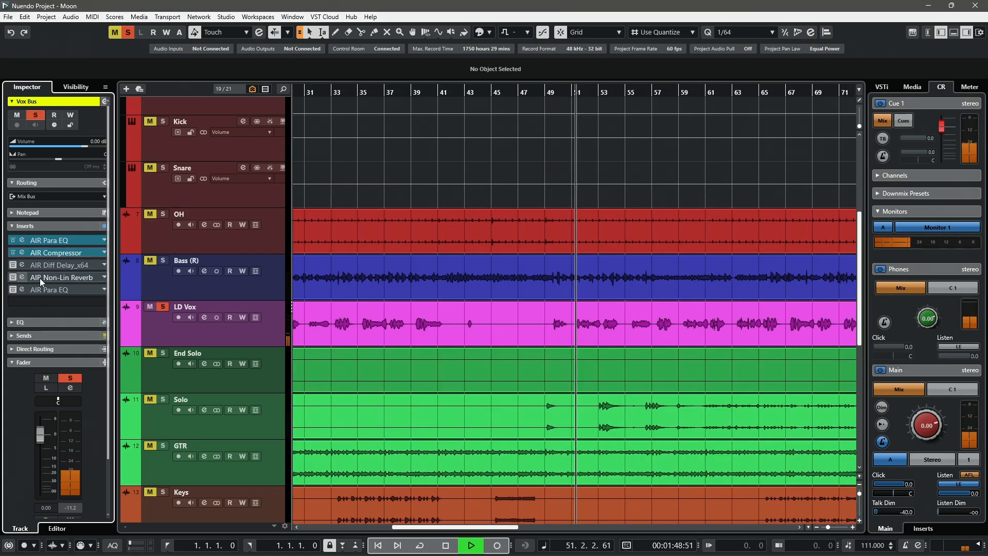
click(38, 265)
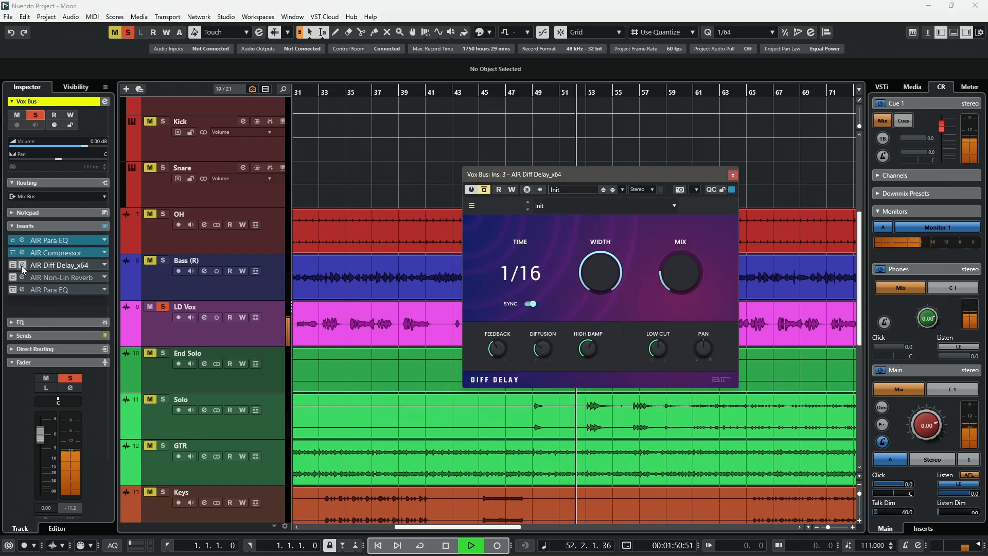
key(space)
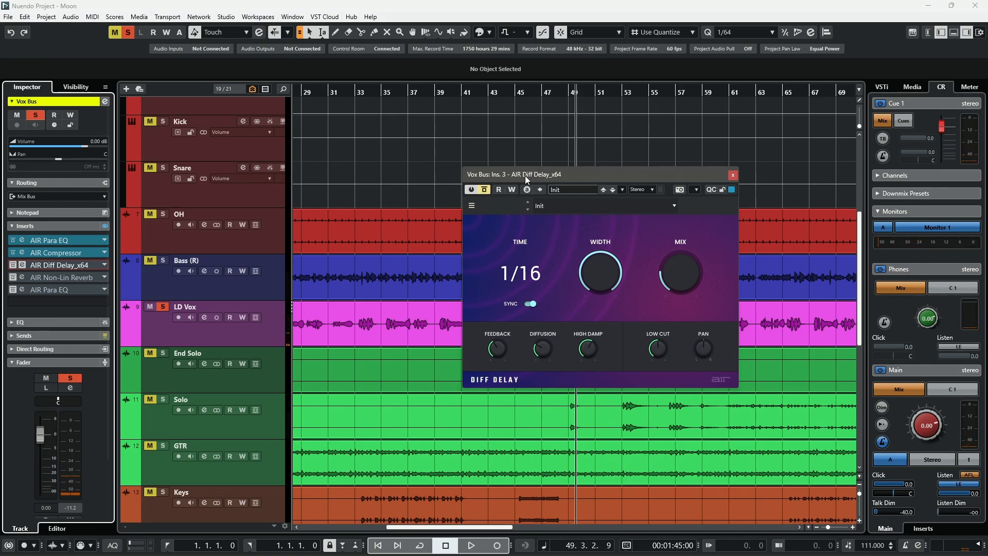
drag(534, 177, 546, 205)
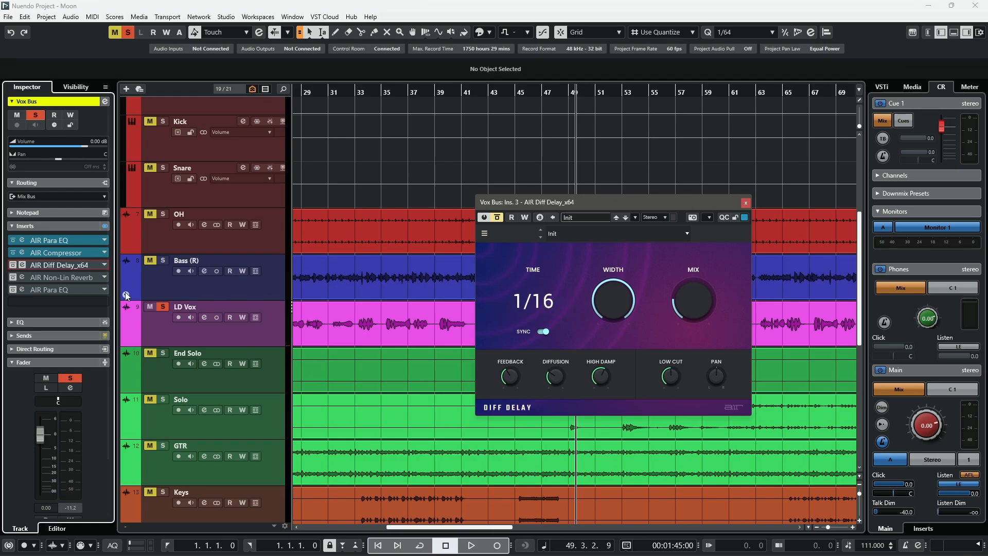
Load AIR Delay into the sixth Vox Bus insert slot and audition it on the vocals with Mix at 34%.
click(100, 300)
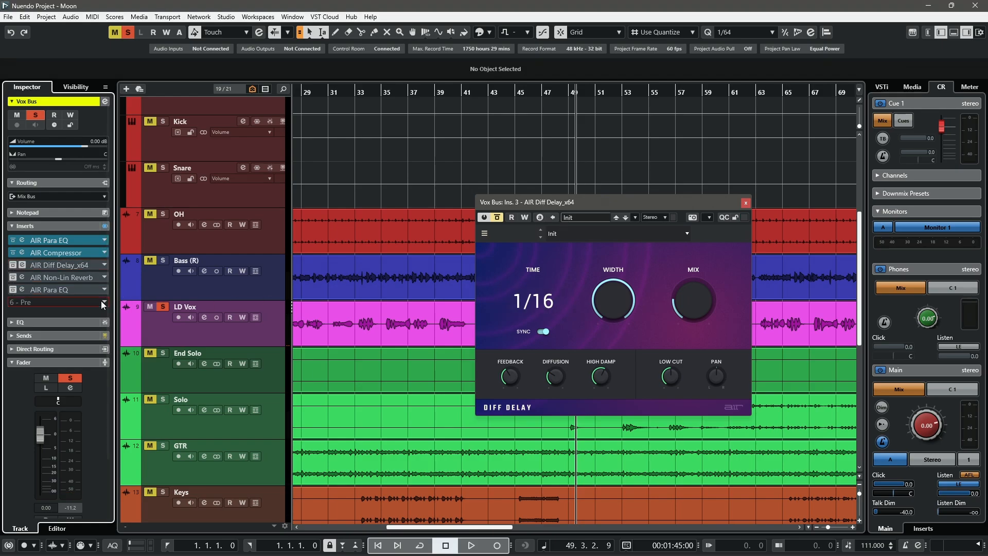
click(59, 364)
click(72, 396)
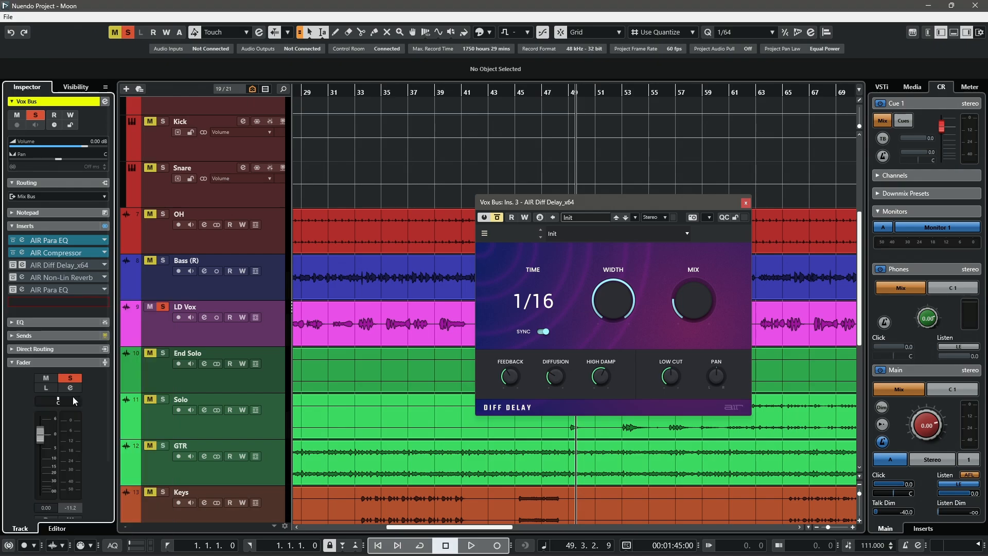
key(space)
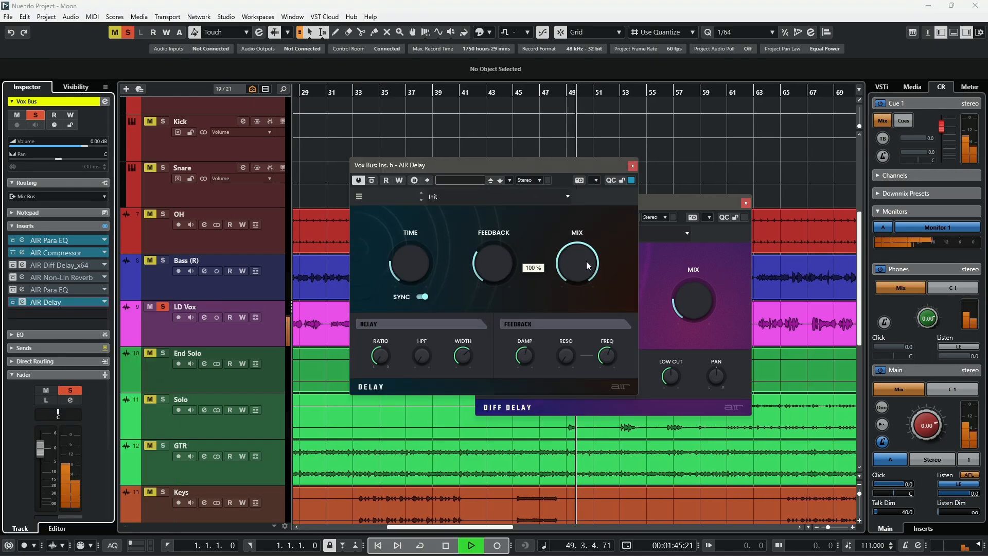
drag(589, 265, 588, 367)
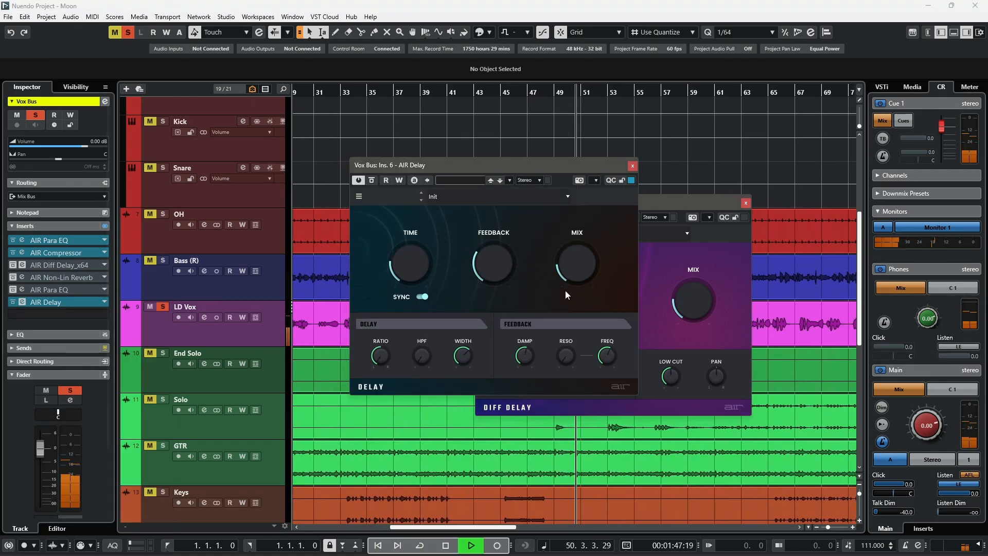
mouse_move(419, 274)
mouse_move(585, 271)
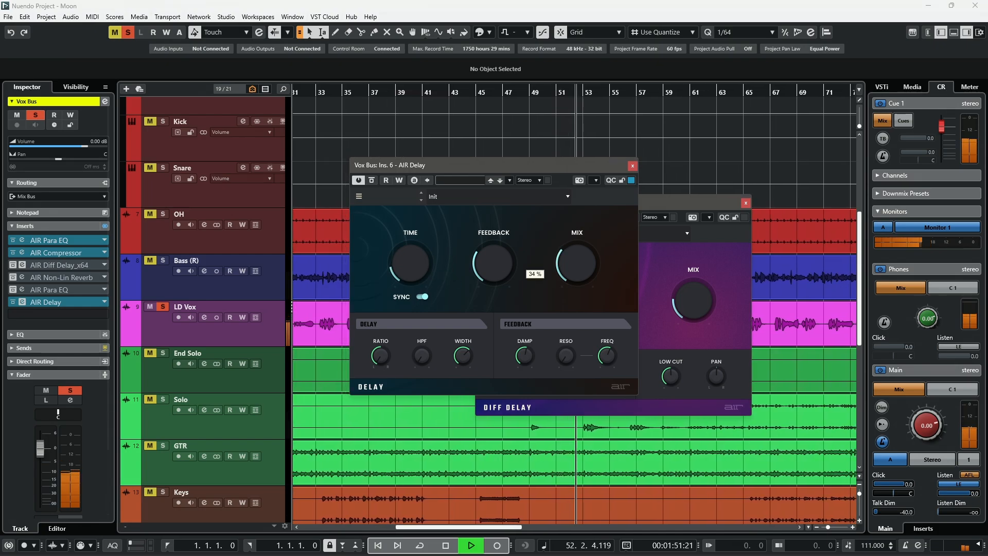
Replace the sixth insert with AIR Diff Delay and audition it with lower Mix, more Diffusion and High Damp at 88%.
click(103, 302)
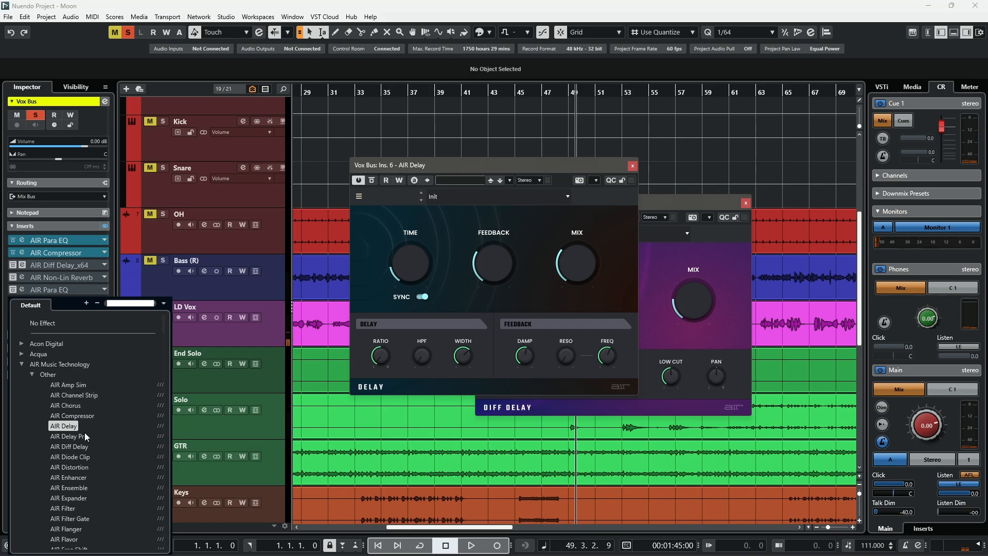
click(81, 447)
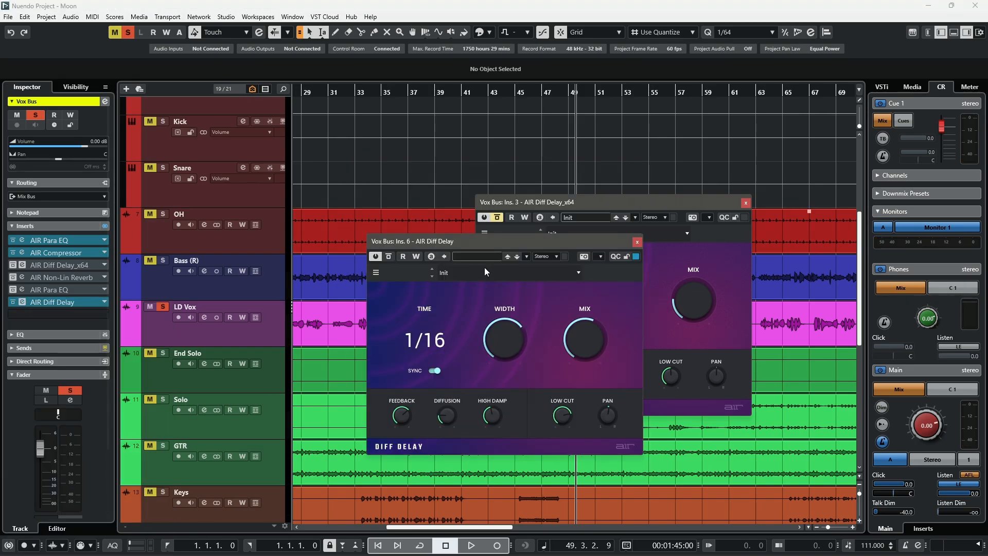
key(space)
mouse_move(585, 339)
mouse_down()
mouse_move(585, 365)
mouse_move(572, 344)
mouse_up()
drag(444, 417, 446, 386)
drag(497, 414, 498, 403)
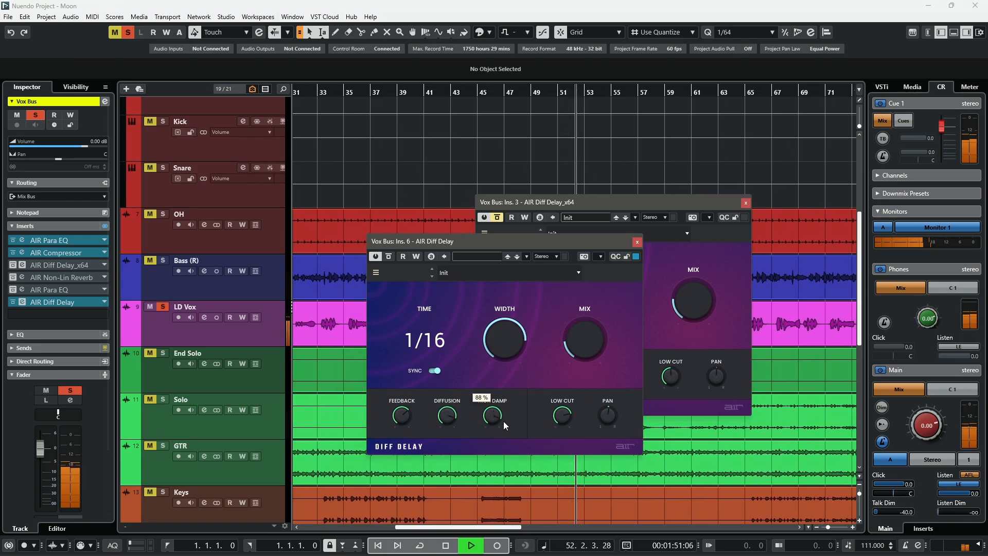
Set the trial Diff Delay's Low Cut to 303 Hz and audition the vocals with Diffusion at minimum and reduced High Damp.
drag(562, 418, 563, 435)
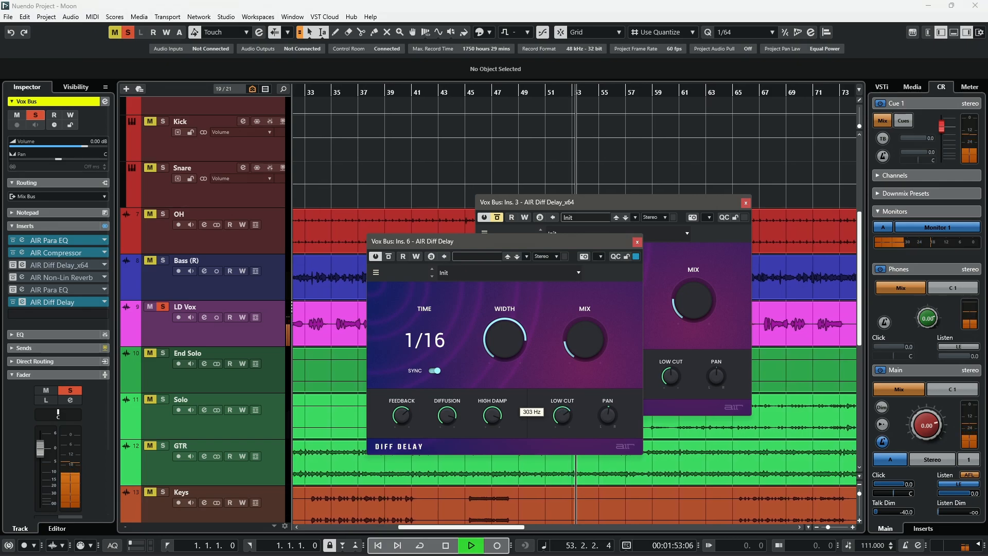
drag(492, 414, 473, 474)
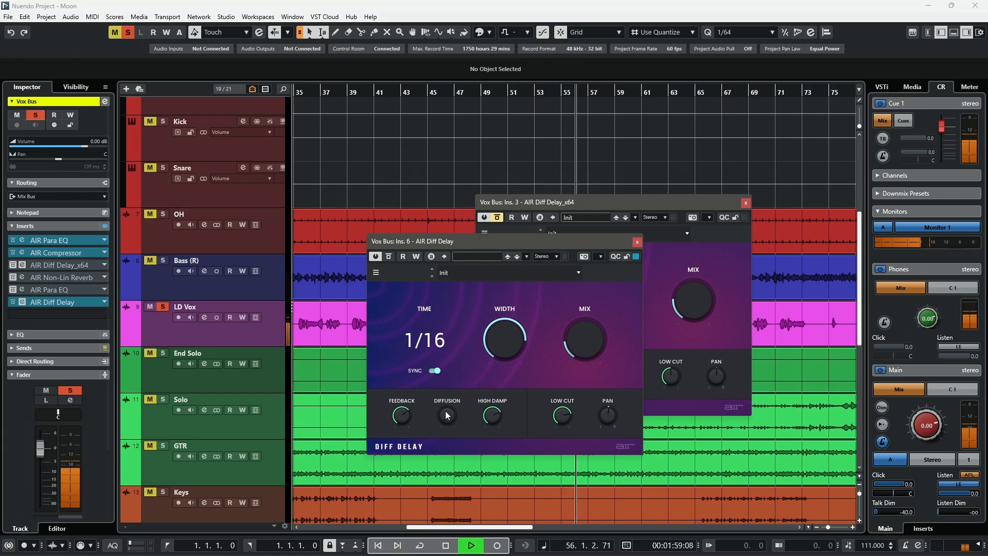
drag(410, 410, 412, 423)
key(space)
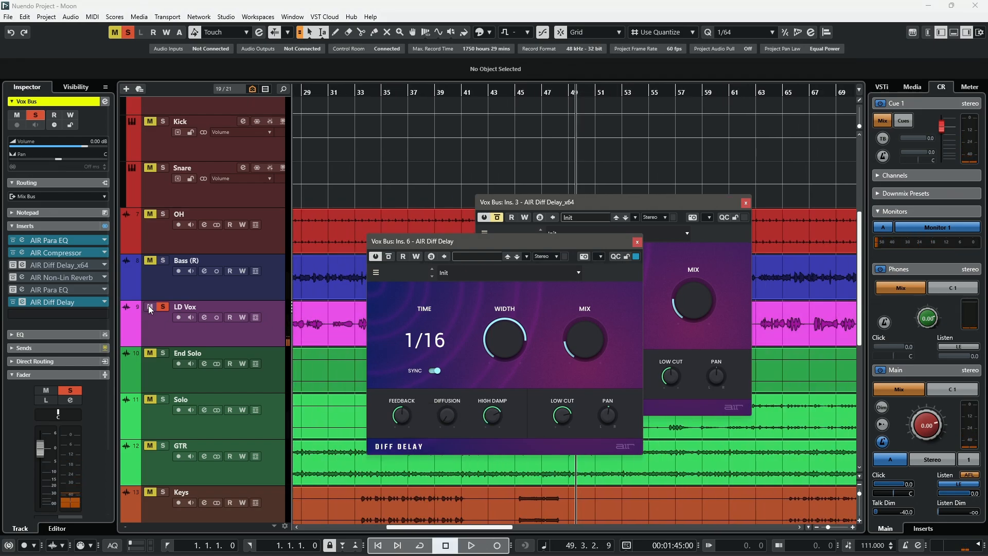
Remove the effect from the sixth Vox Bus insert slot and audition the vocals with the original Diff Delay activated.
click(103, 302)
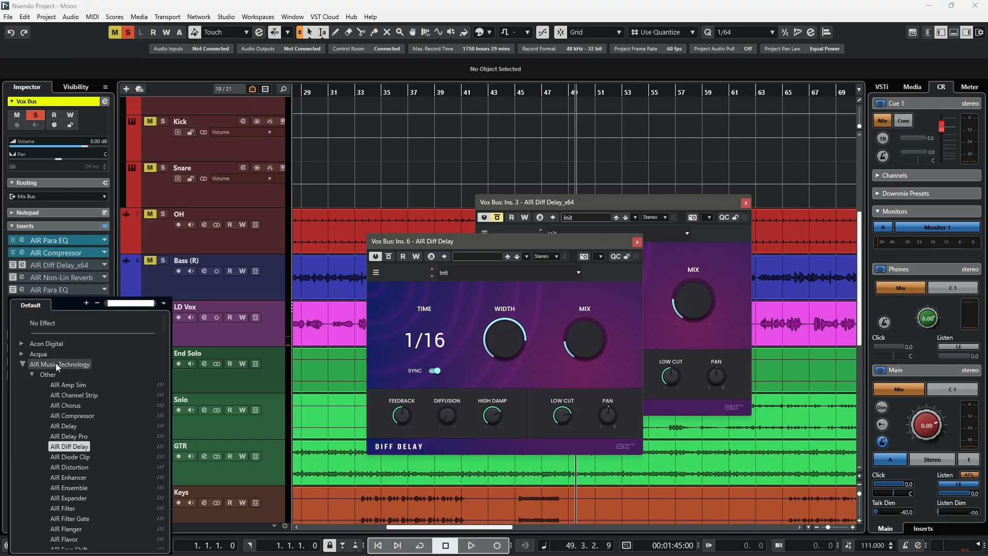
click(39, 319)
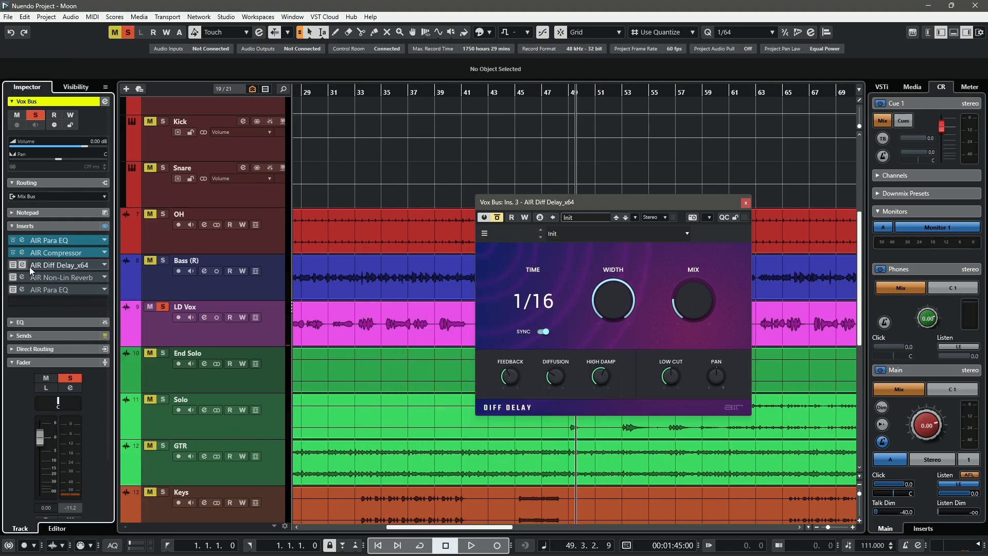
click(497, 217)
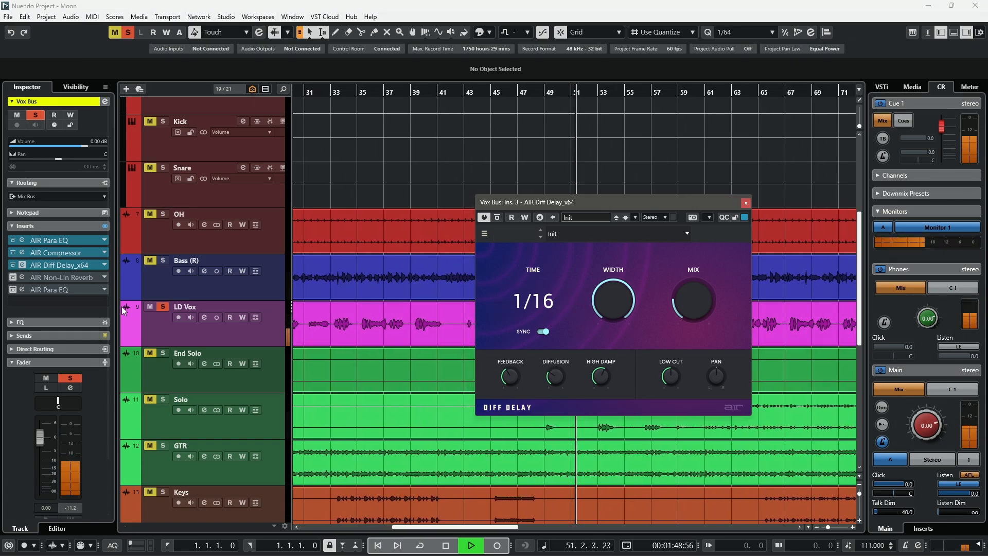
key(space)
click(23, 264)
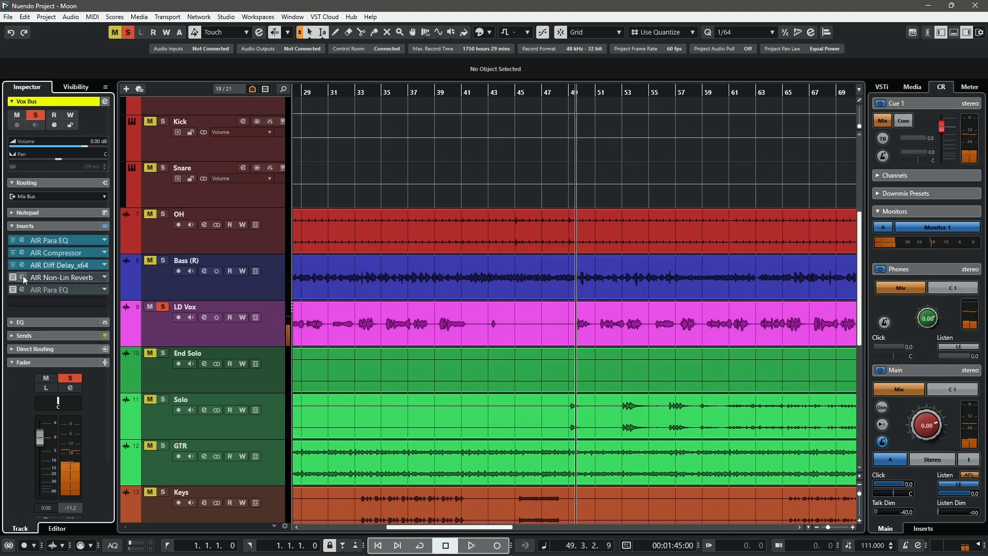
Open and activate the Vox Bus Non-Lin Reverb, and audition it at 32% Mix with Diff Delay bypassed.
click(22, 277)
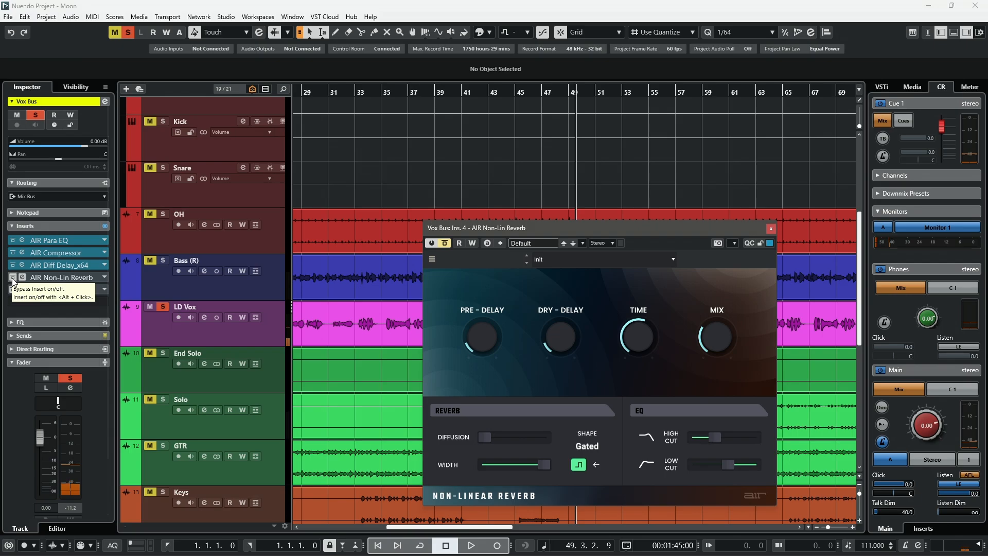
click(13, 280)
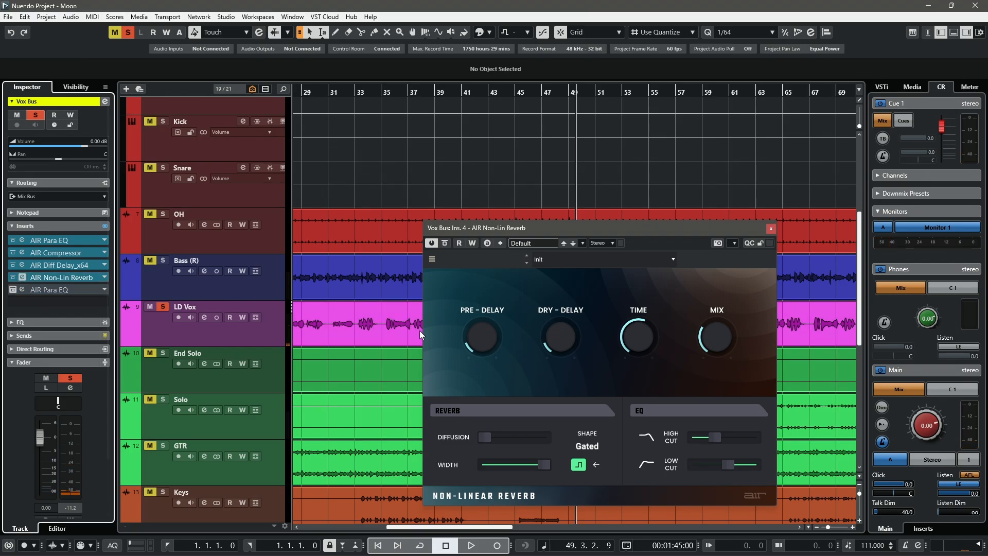
click(13, 265)
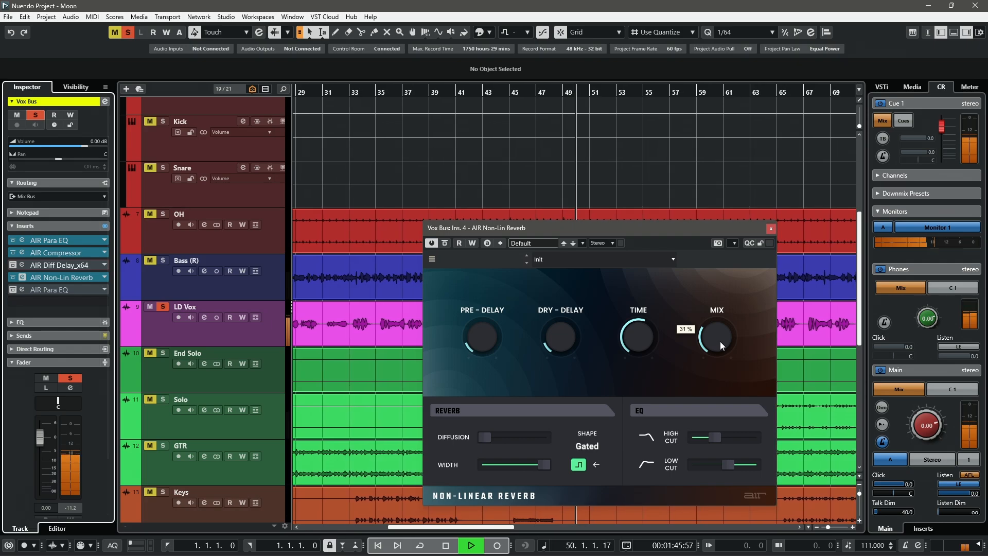
mouse_move(721, 341)
mouse_down()
mouse_move(720, 288)
mouse_move(720, 330)
mouse_up()
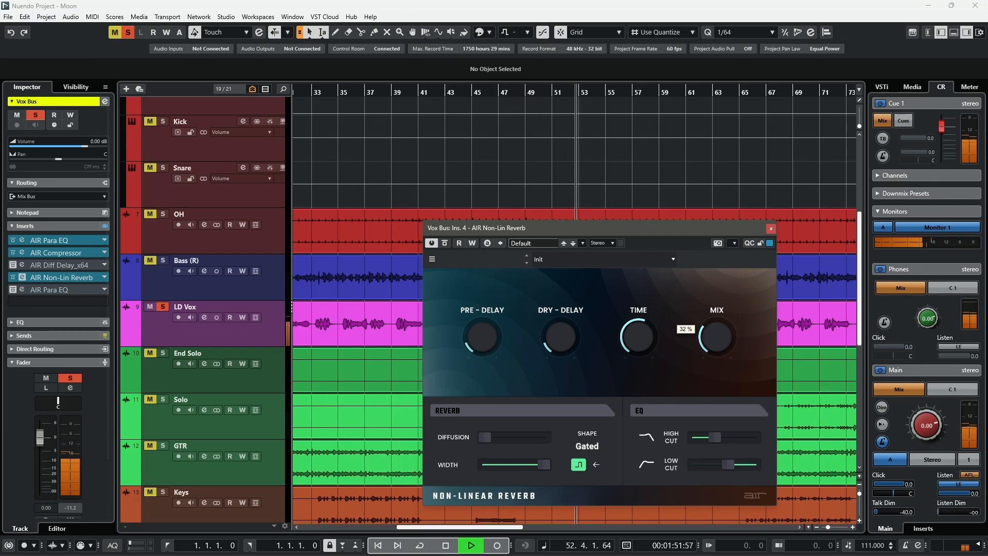
Reactivate Diff Delay, activate the second Para EQ, and audition the full vocal chain with that EQ's output at +1.9 dB.
click(13, 265)
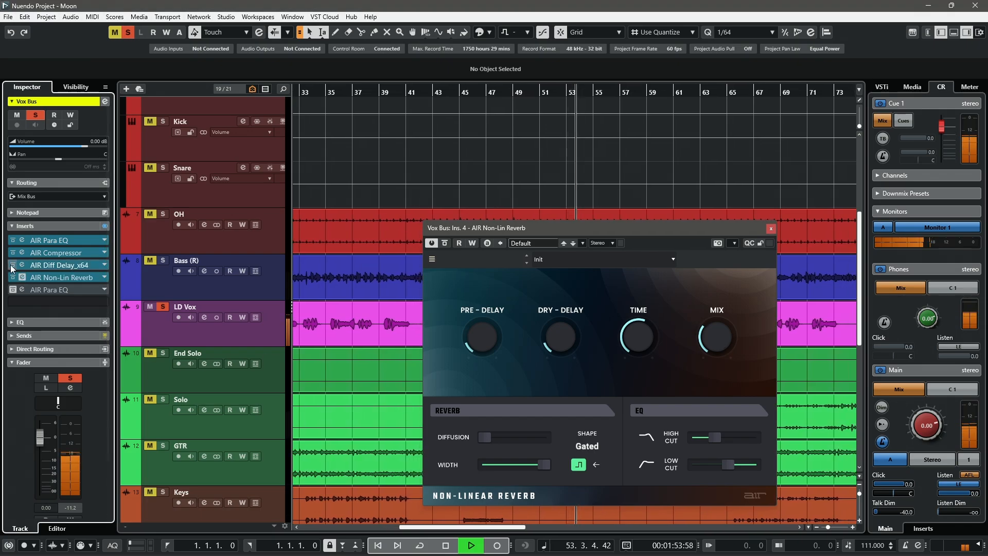
key(space)
click(21, 291)
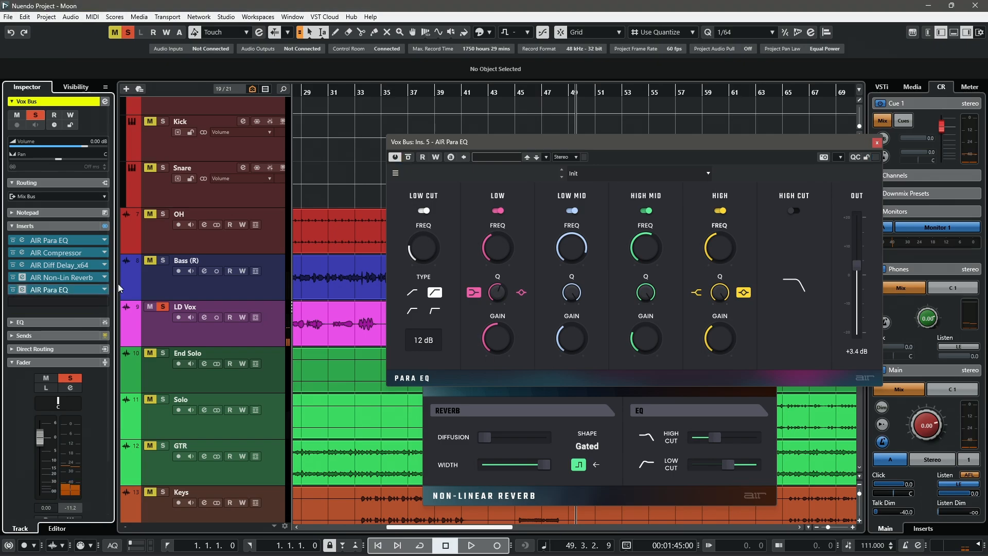
key(space)
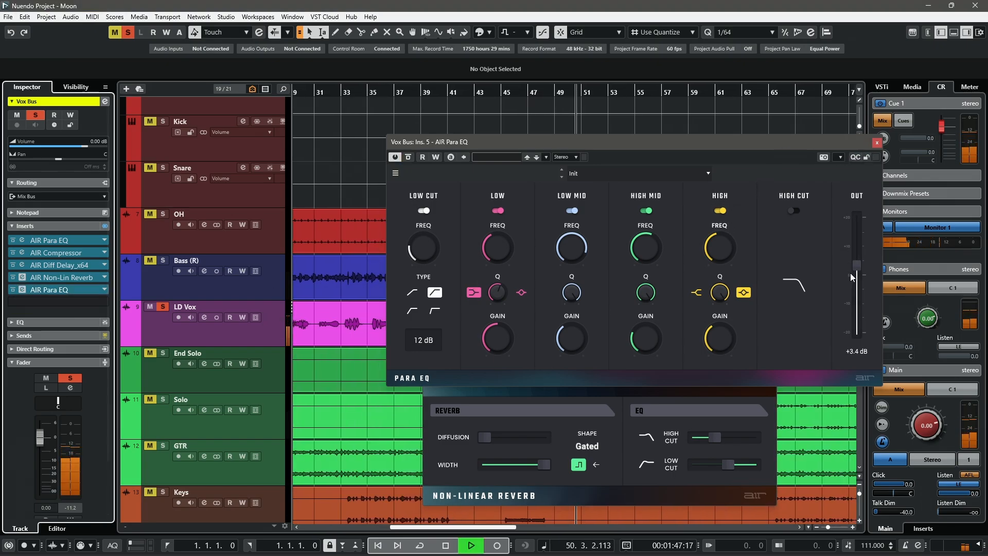
drag(857, 266, 857, 271)
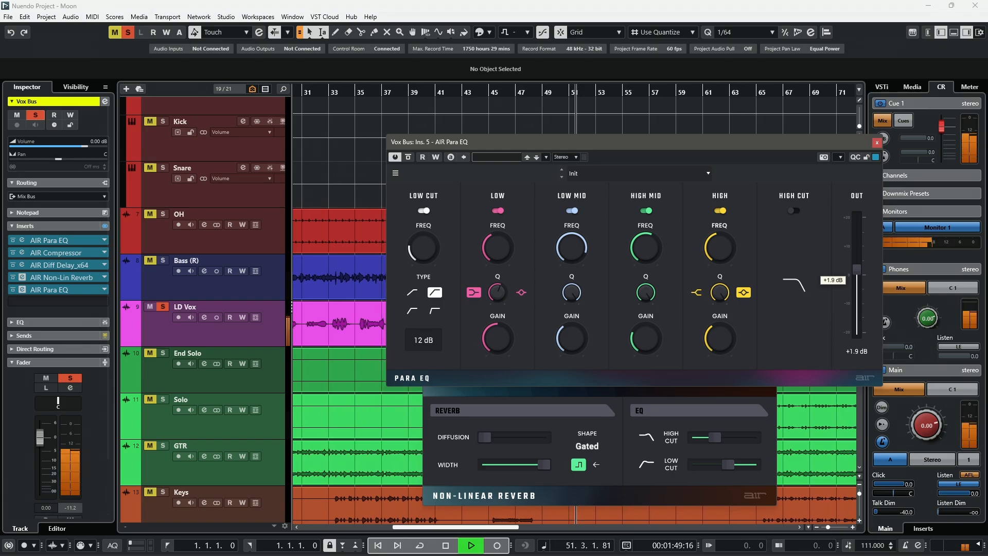
click(877, 142)
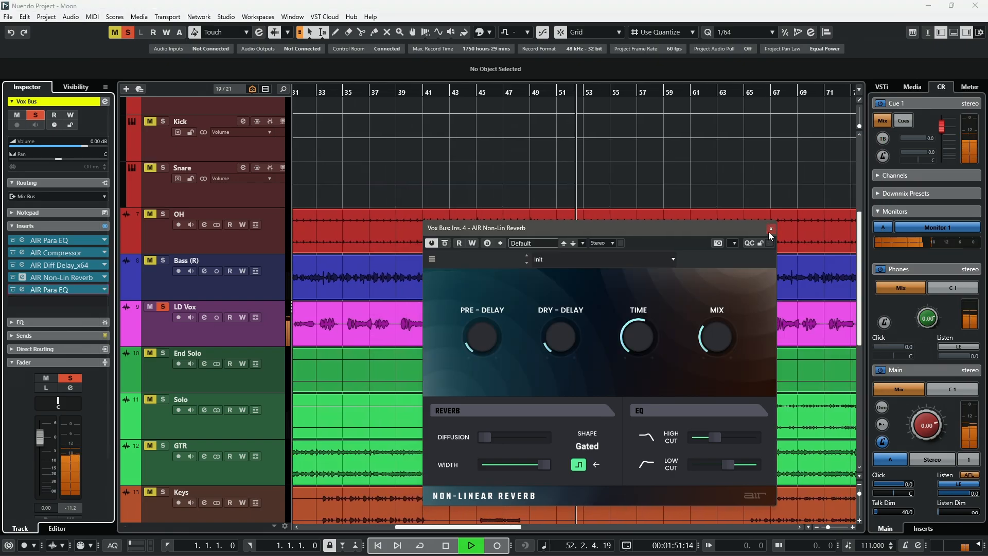
click(770, 230)
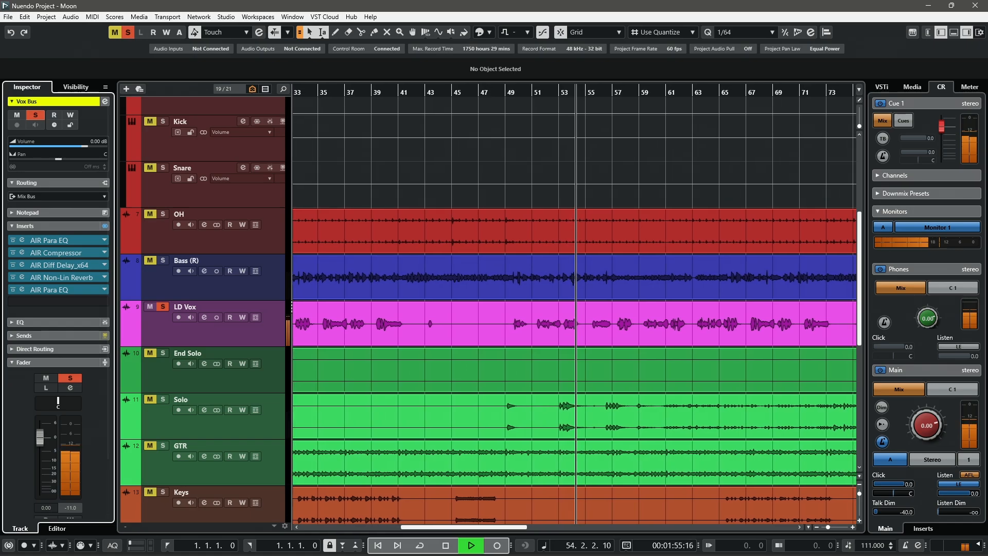
Stop playback and clear the solo, and bypass the inserts of all tracks with the Vox Bus plug-in windows open.
key(space)
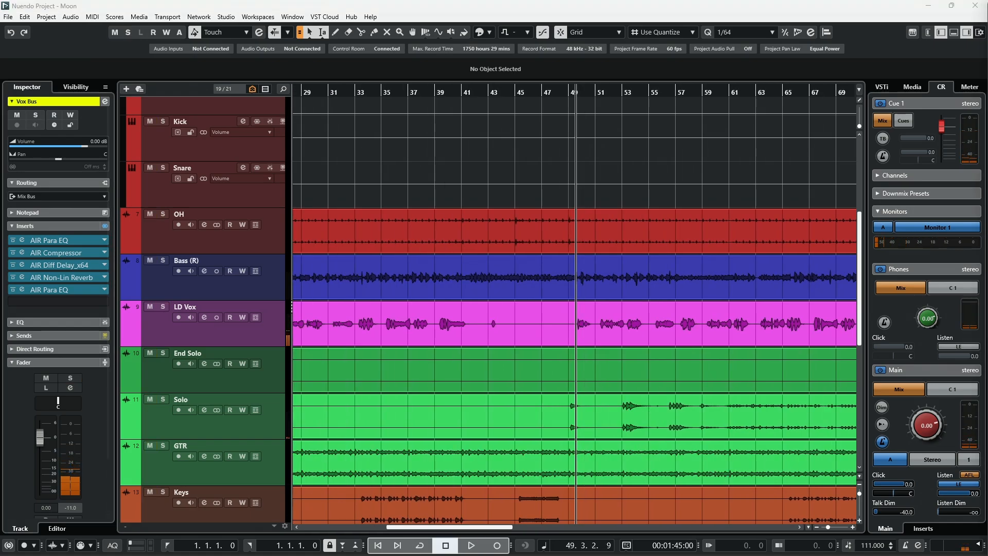
key(ctrl+a)
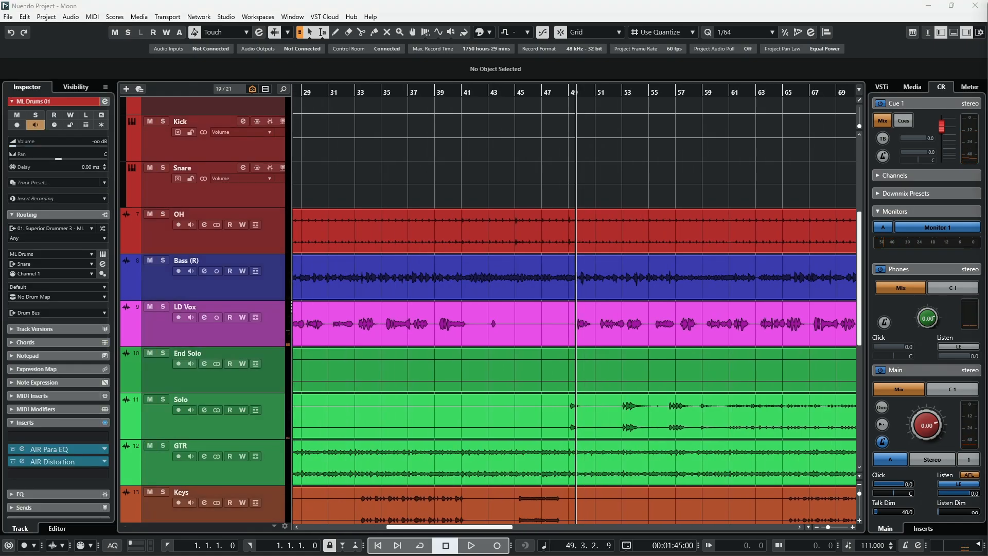
ctrl+click(216, 332)
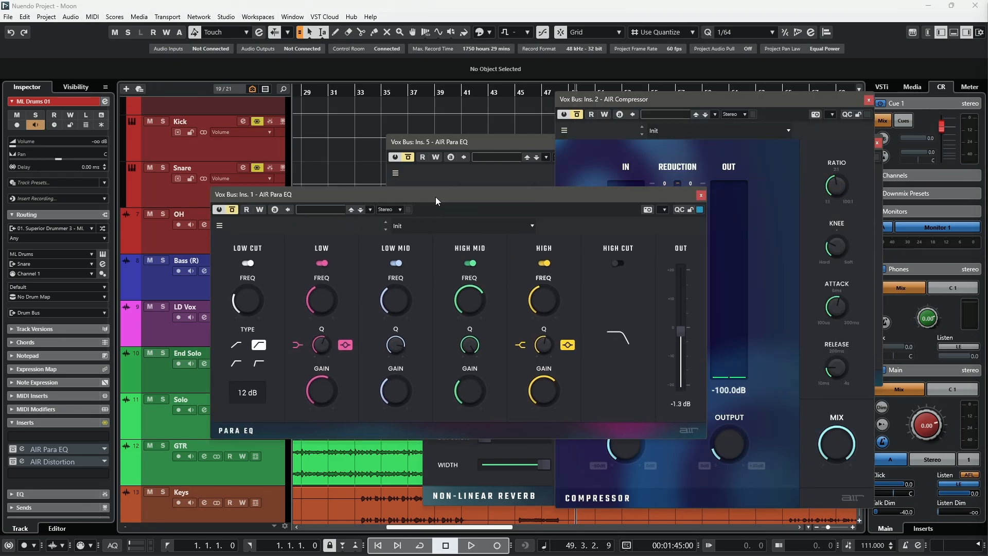
Play the full mix with the Vox Bus plug-in windows spread out, comparing it with all inserts bypassed and active.
key(space)
drag(686, 98, 839, 123)
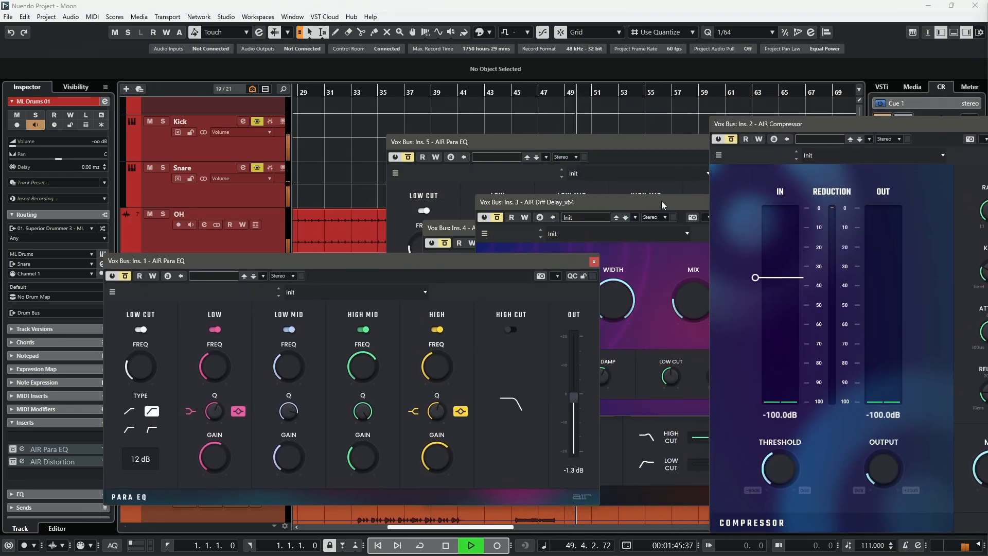
drag(643, 201, 292, 95)
drag(637, 231, 604, 192)
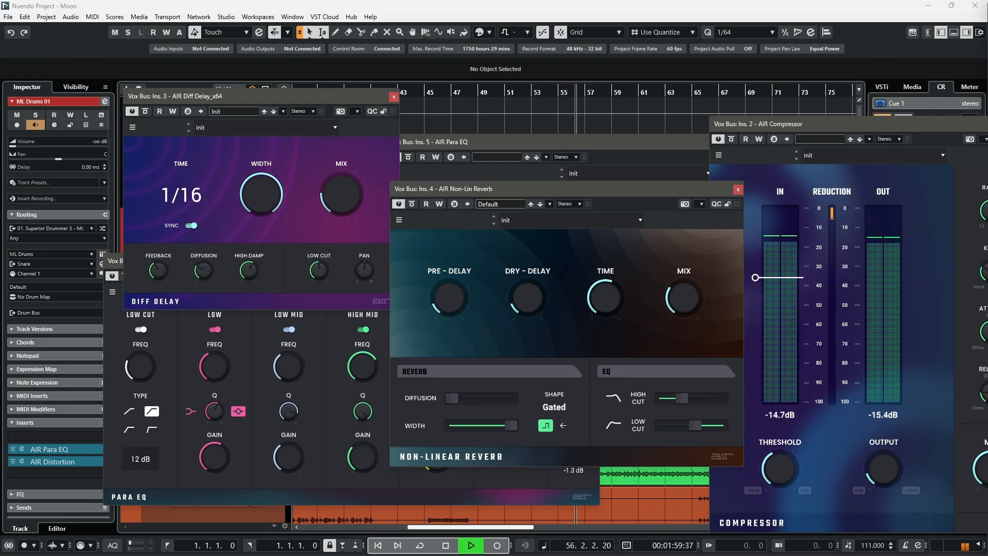
key(b)
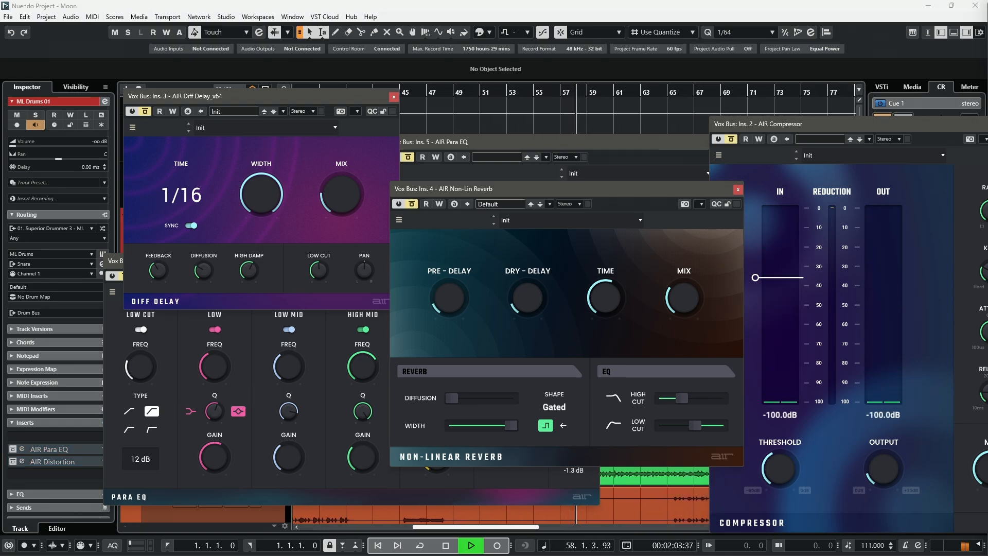
Reactivate all bypassed inserts during full-mix playback, and stop playback after comparing the sound.
key(b)
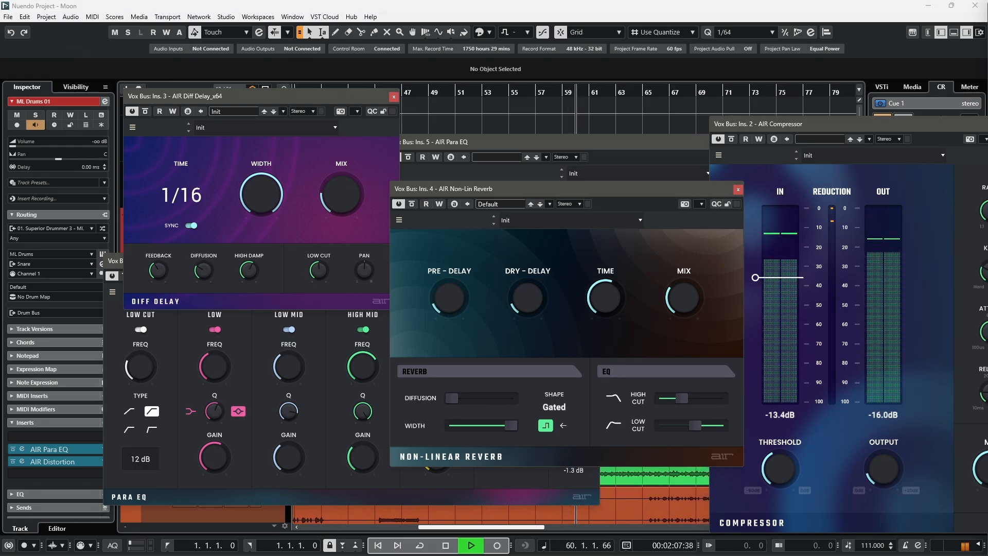
key(space)
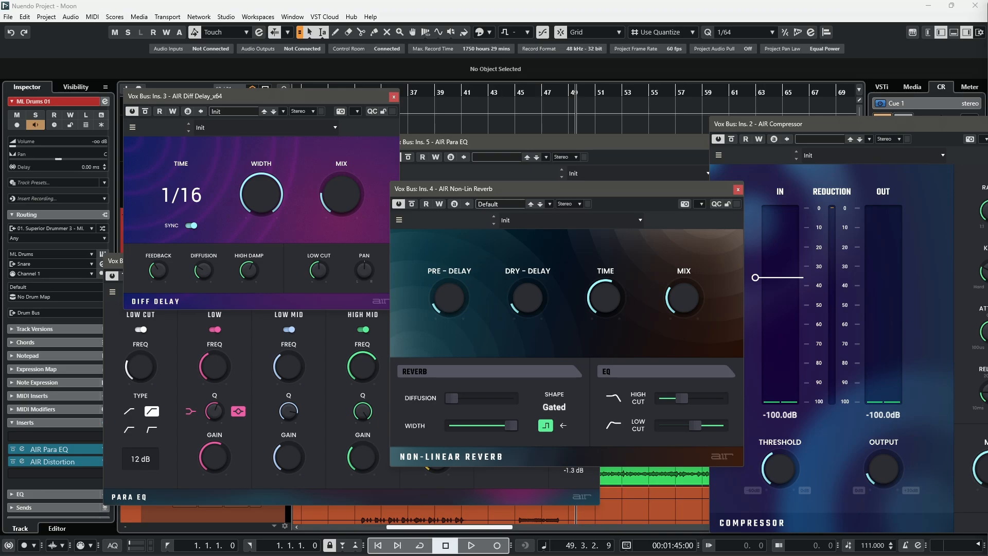
Close the second Vox Bus Para EQ window and spread the Compressor and Non-Lin Reverb windows apart.
drag(928, 120, 644, 137)
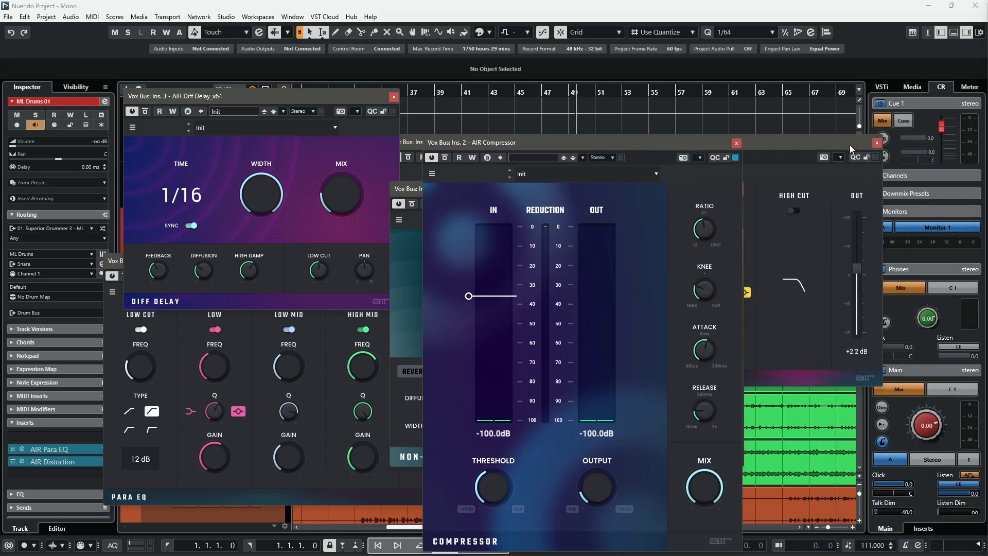
mouse_move(851, 144)
mouse_down()
mouse_move(781, 138)
mouse_move(866, 144)
mouse_up()
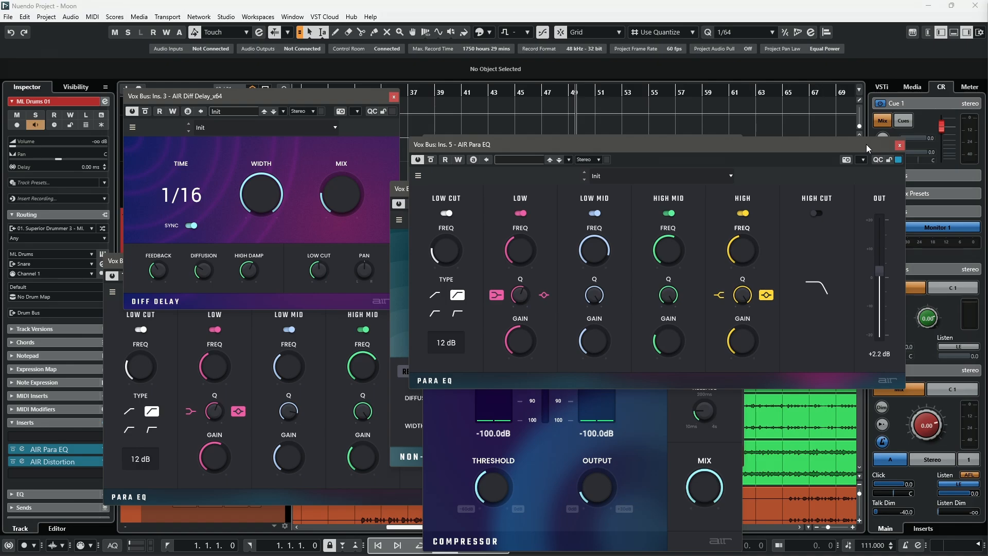
click(898, 145)
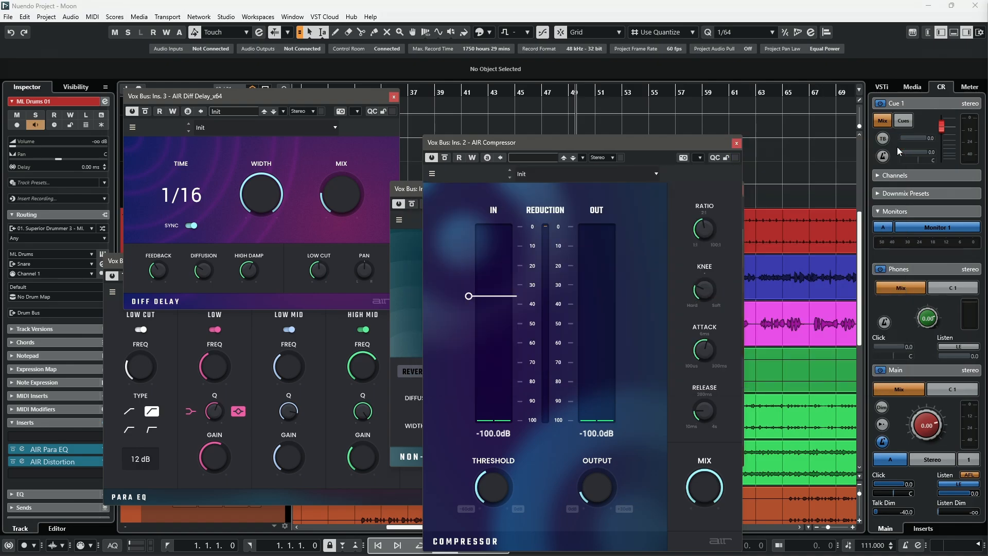
drag(630, 149, 864, 117)
drag(596, 187, 552, 105)
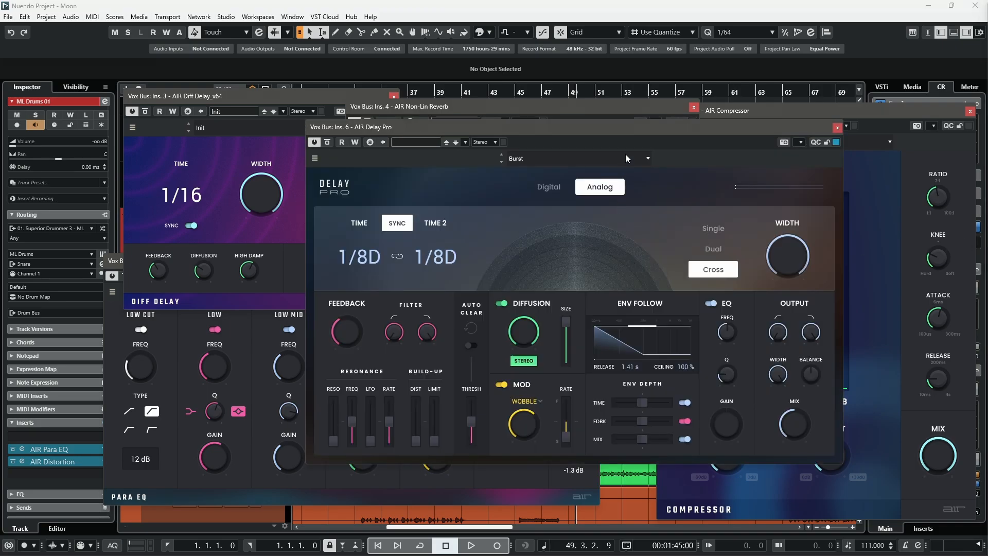
Open the Vox Bus Delay Pro, set its synced delay time to 1/32, try Digital before returning to Analog, and choose Single mode.
drag(625, 129, 548, 138)
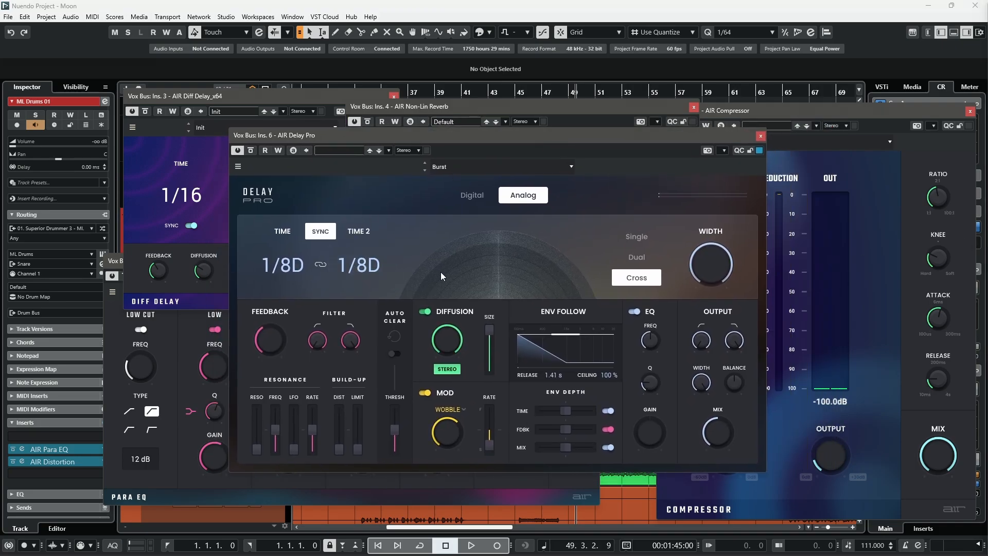
drag(441, 273, 441, 330)
click(468, 197)
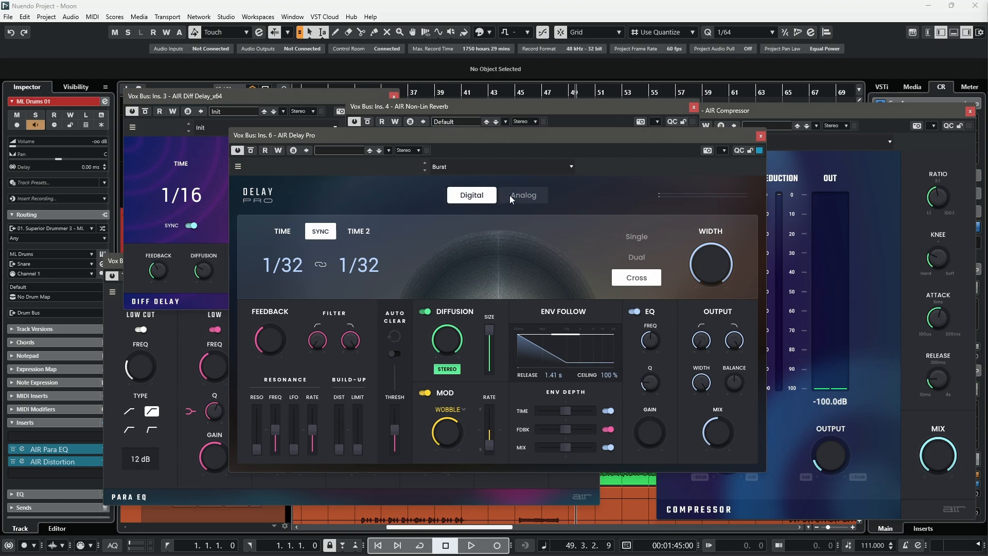
click(512, 195)
click(637, 237)
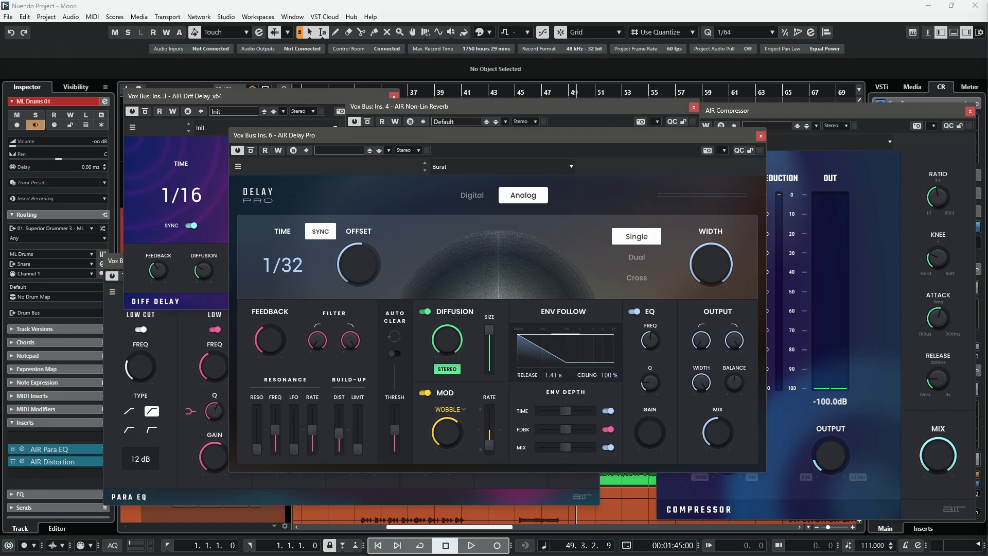
Close the Vox Bus plug-in windows, and show the Snare's AIR Distortion window over the middle of the project.
key(ctrl+w)
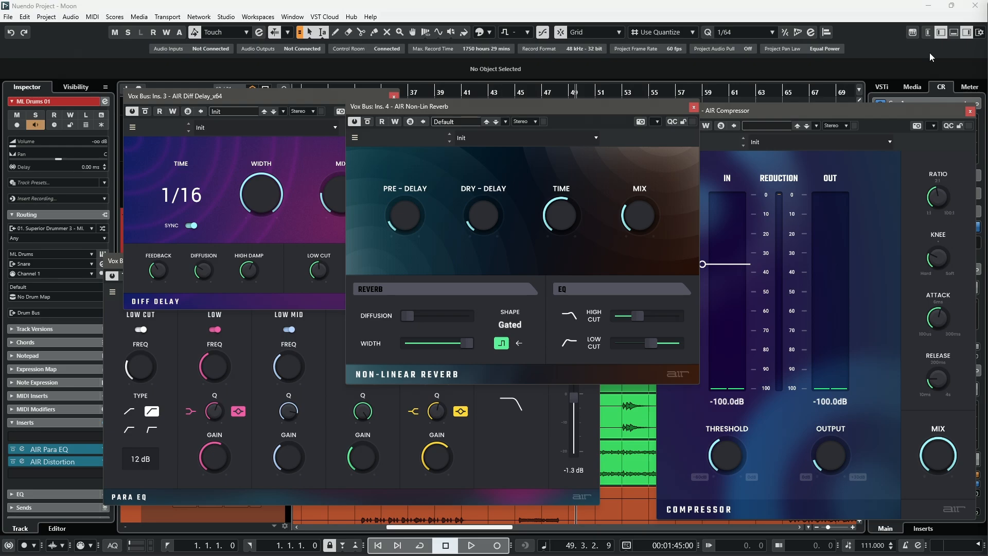
click(693, 107)
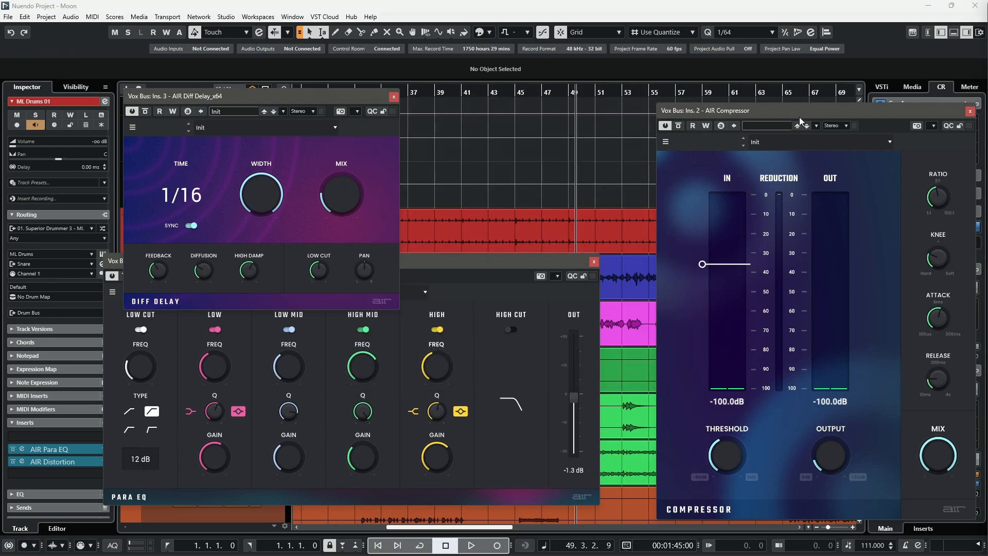
drag(897, 110, 762, 111)
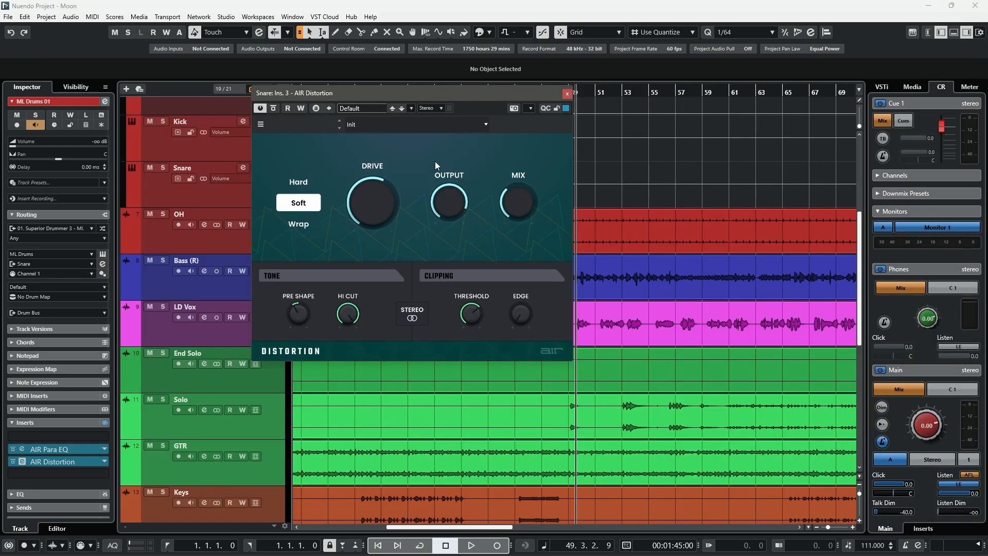
drag(459, 97, 585, 179)
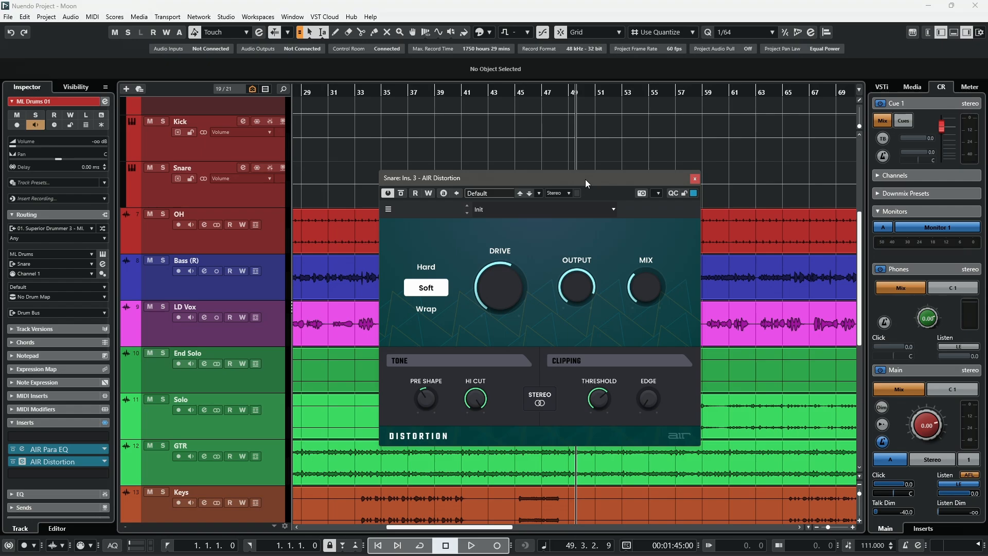